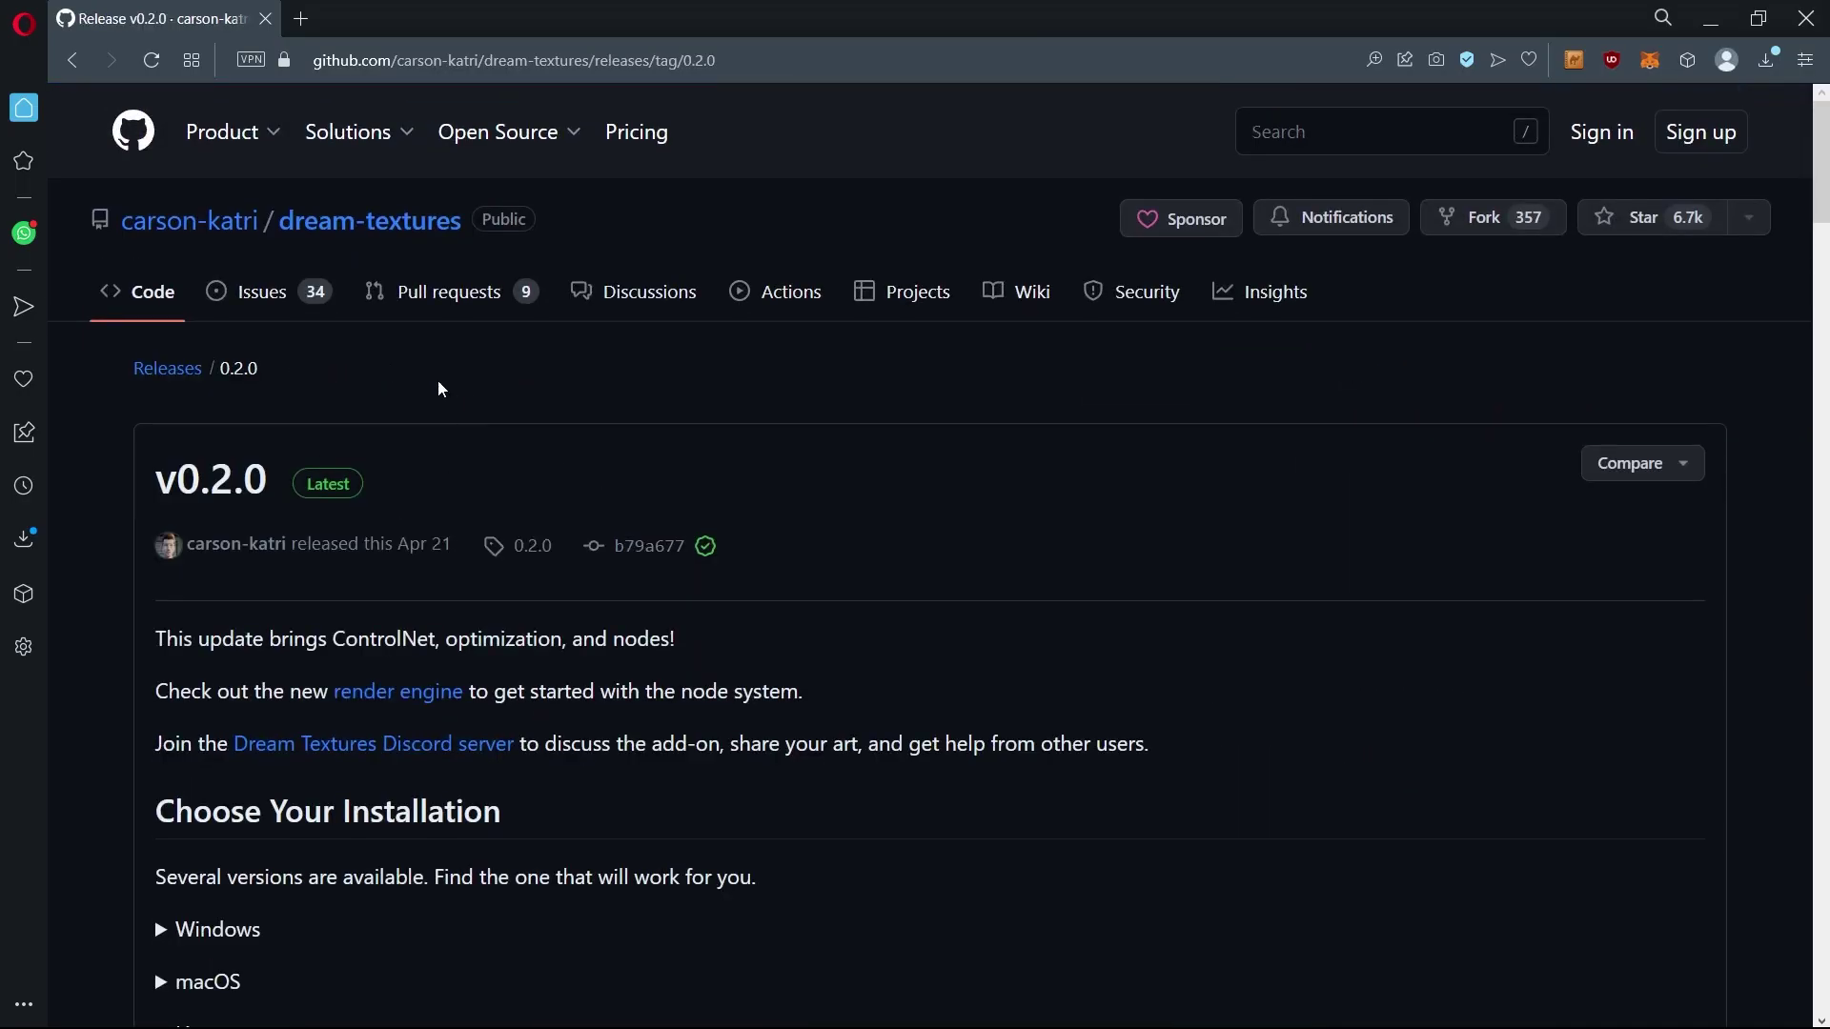
# Expand the Windows installation options on the v0.2.0 release page and extract the downloaded .7z archive
pyautogui.scroll(-4, 390, 501)
pyautogui.click(216, 534)
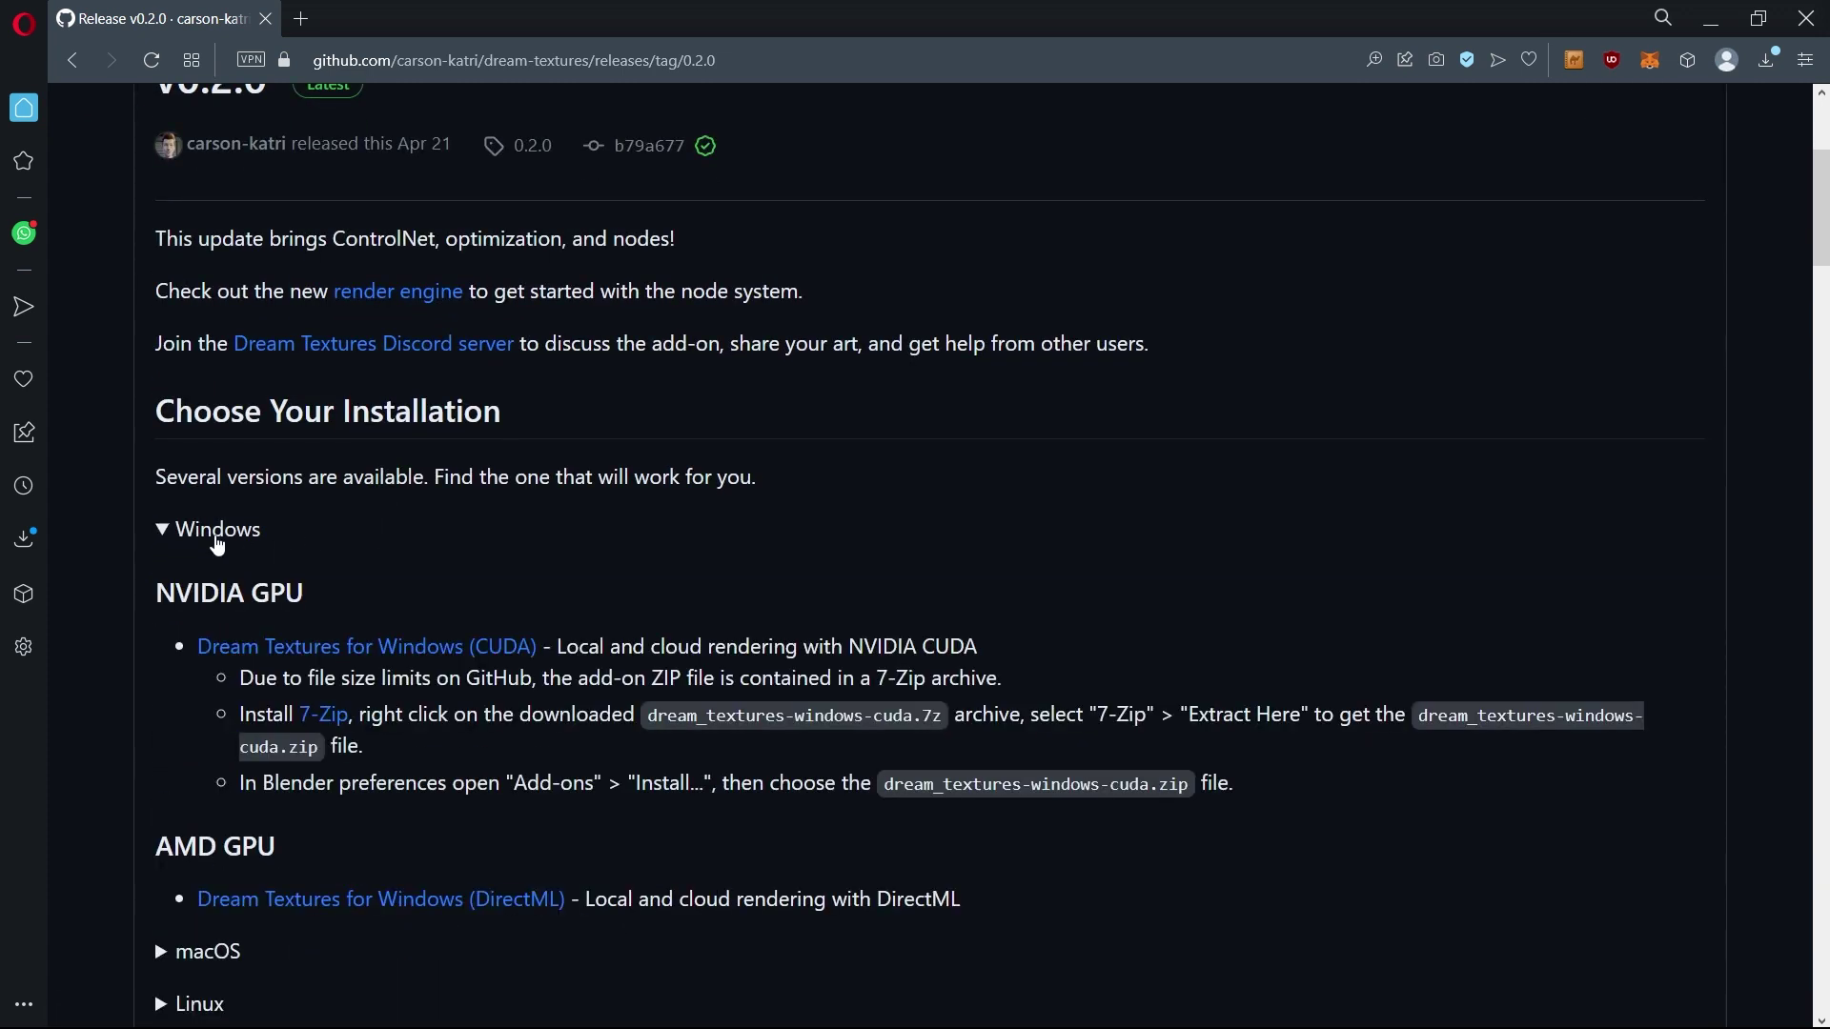
pyautogui.scroll(-1, 232, 654)
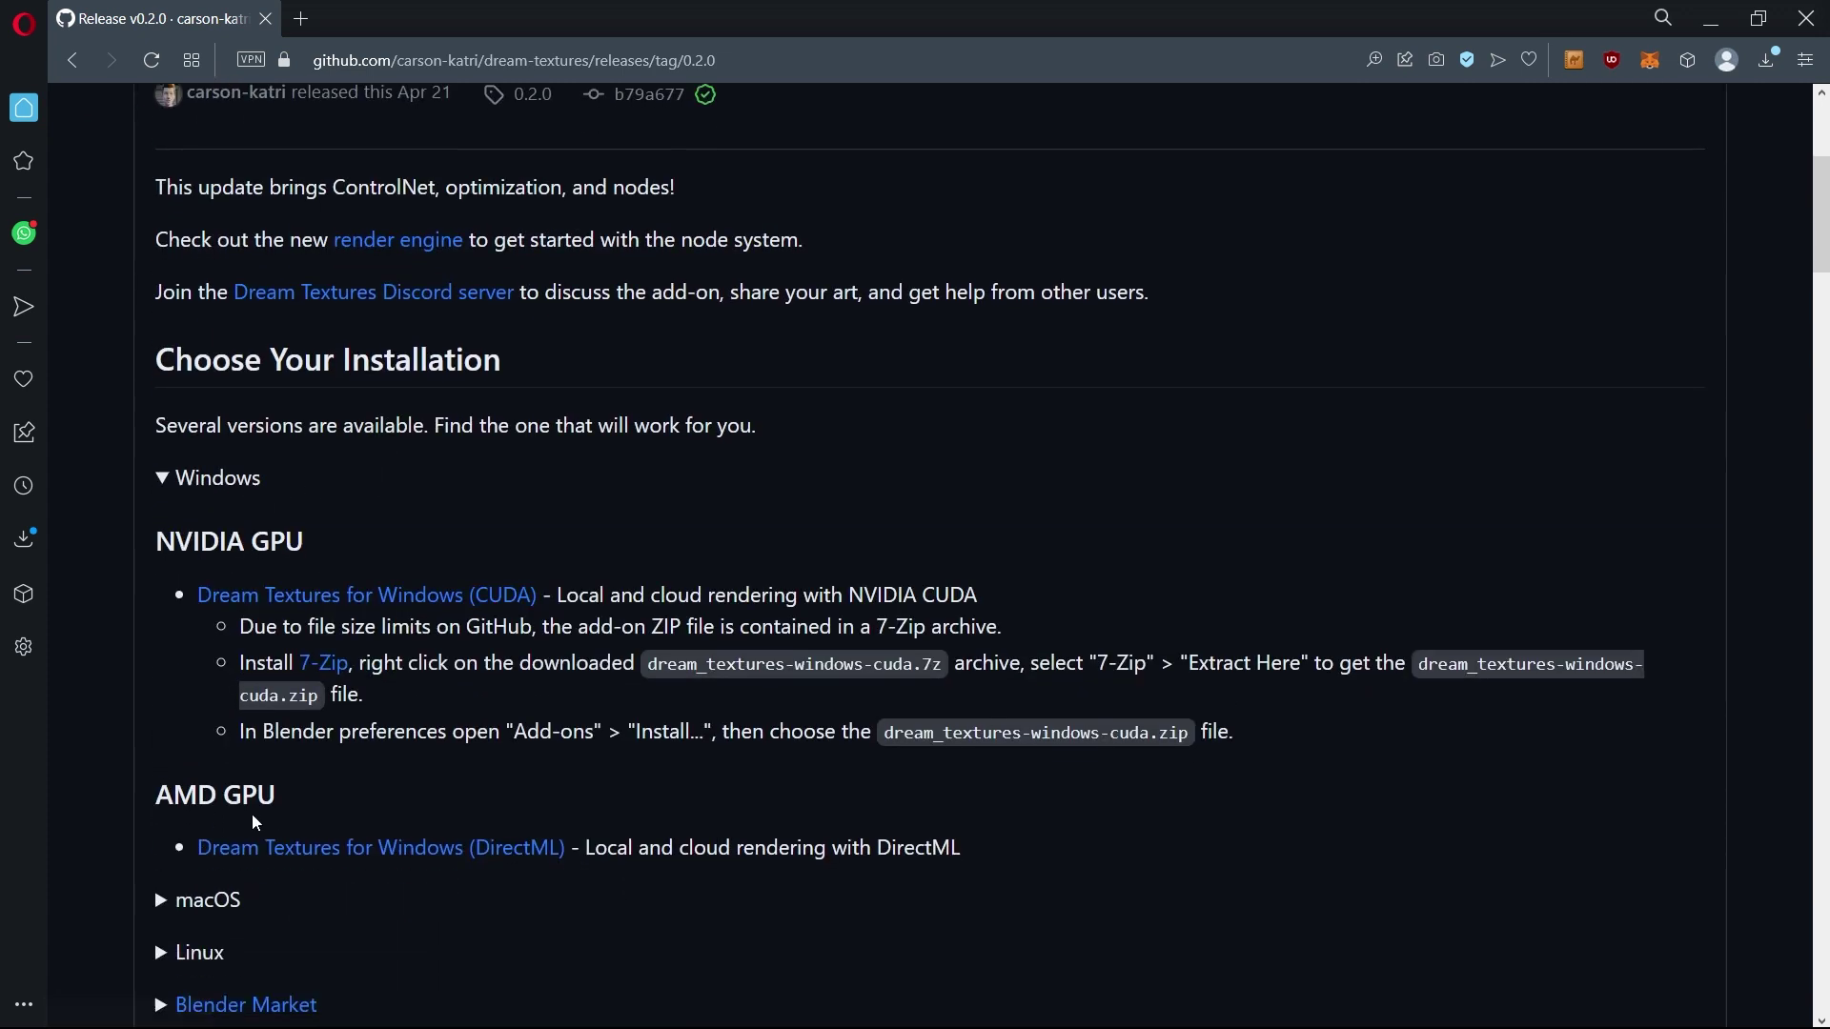
pyautogui.scroll(-1, 280, 798)
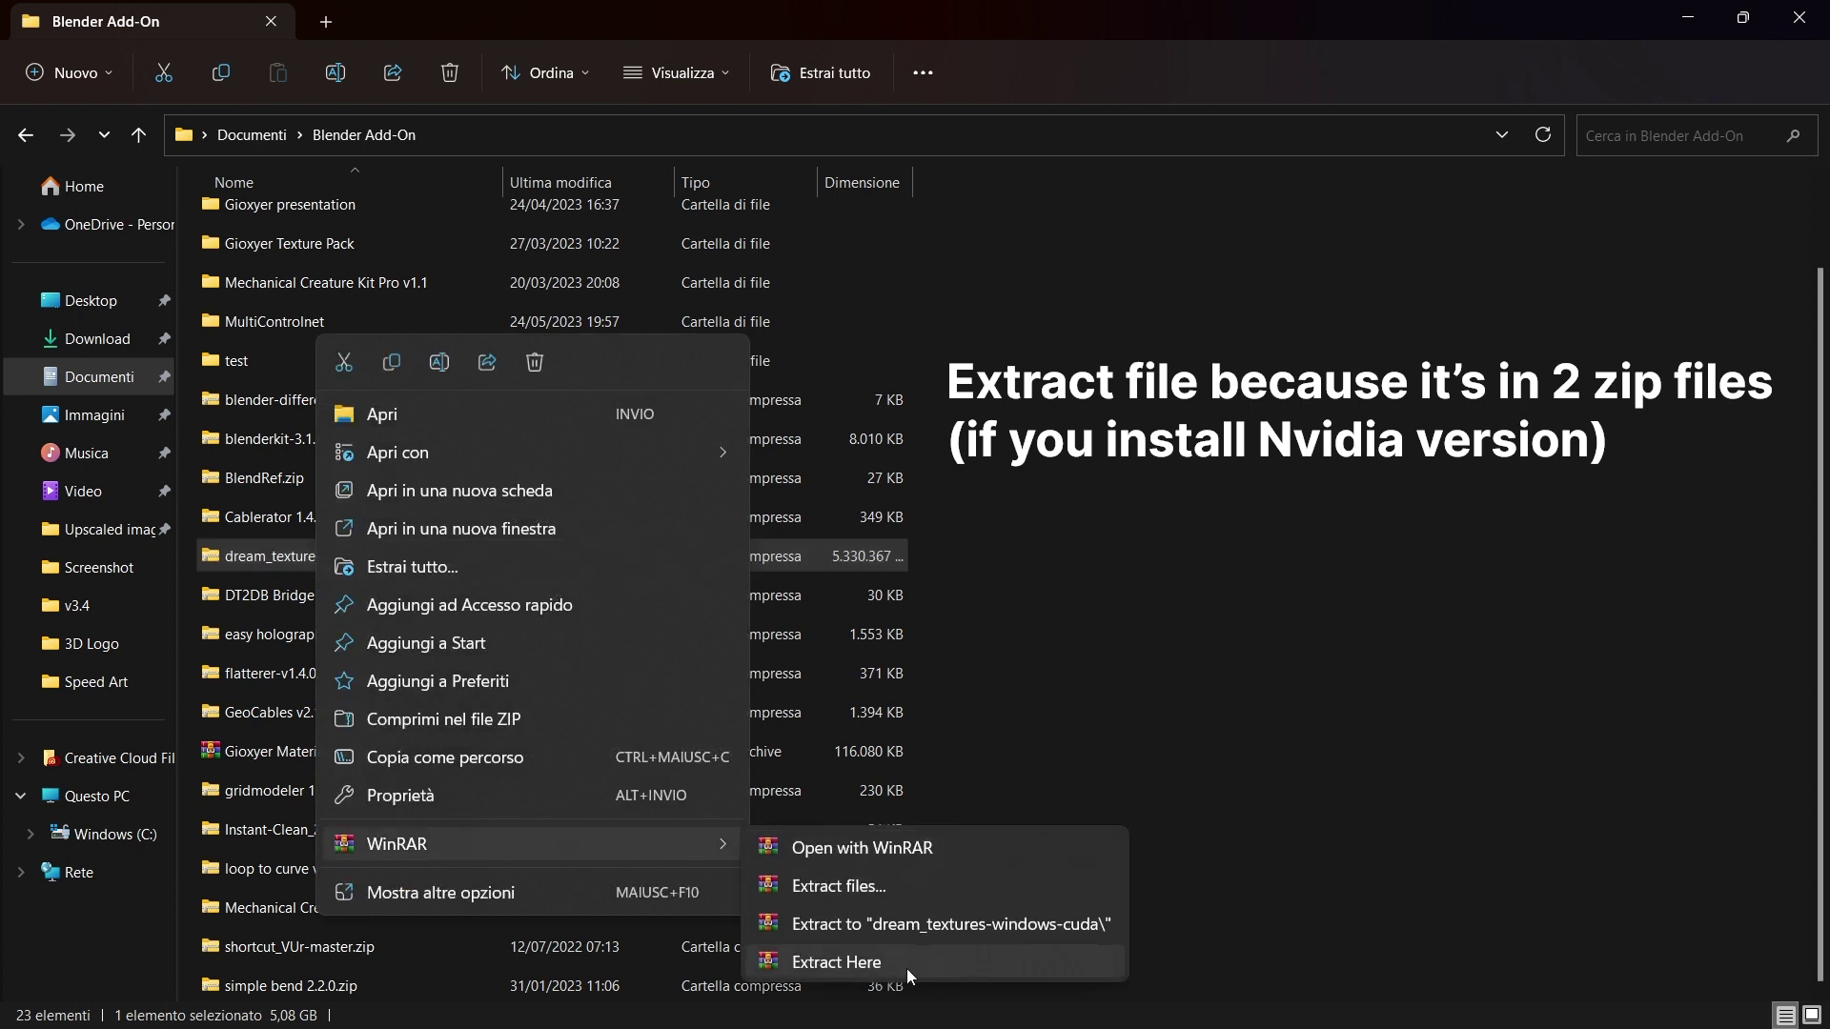
pyautogui.click(1032, 434)
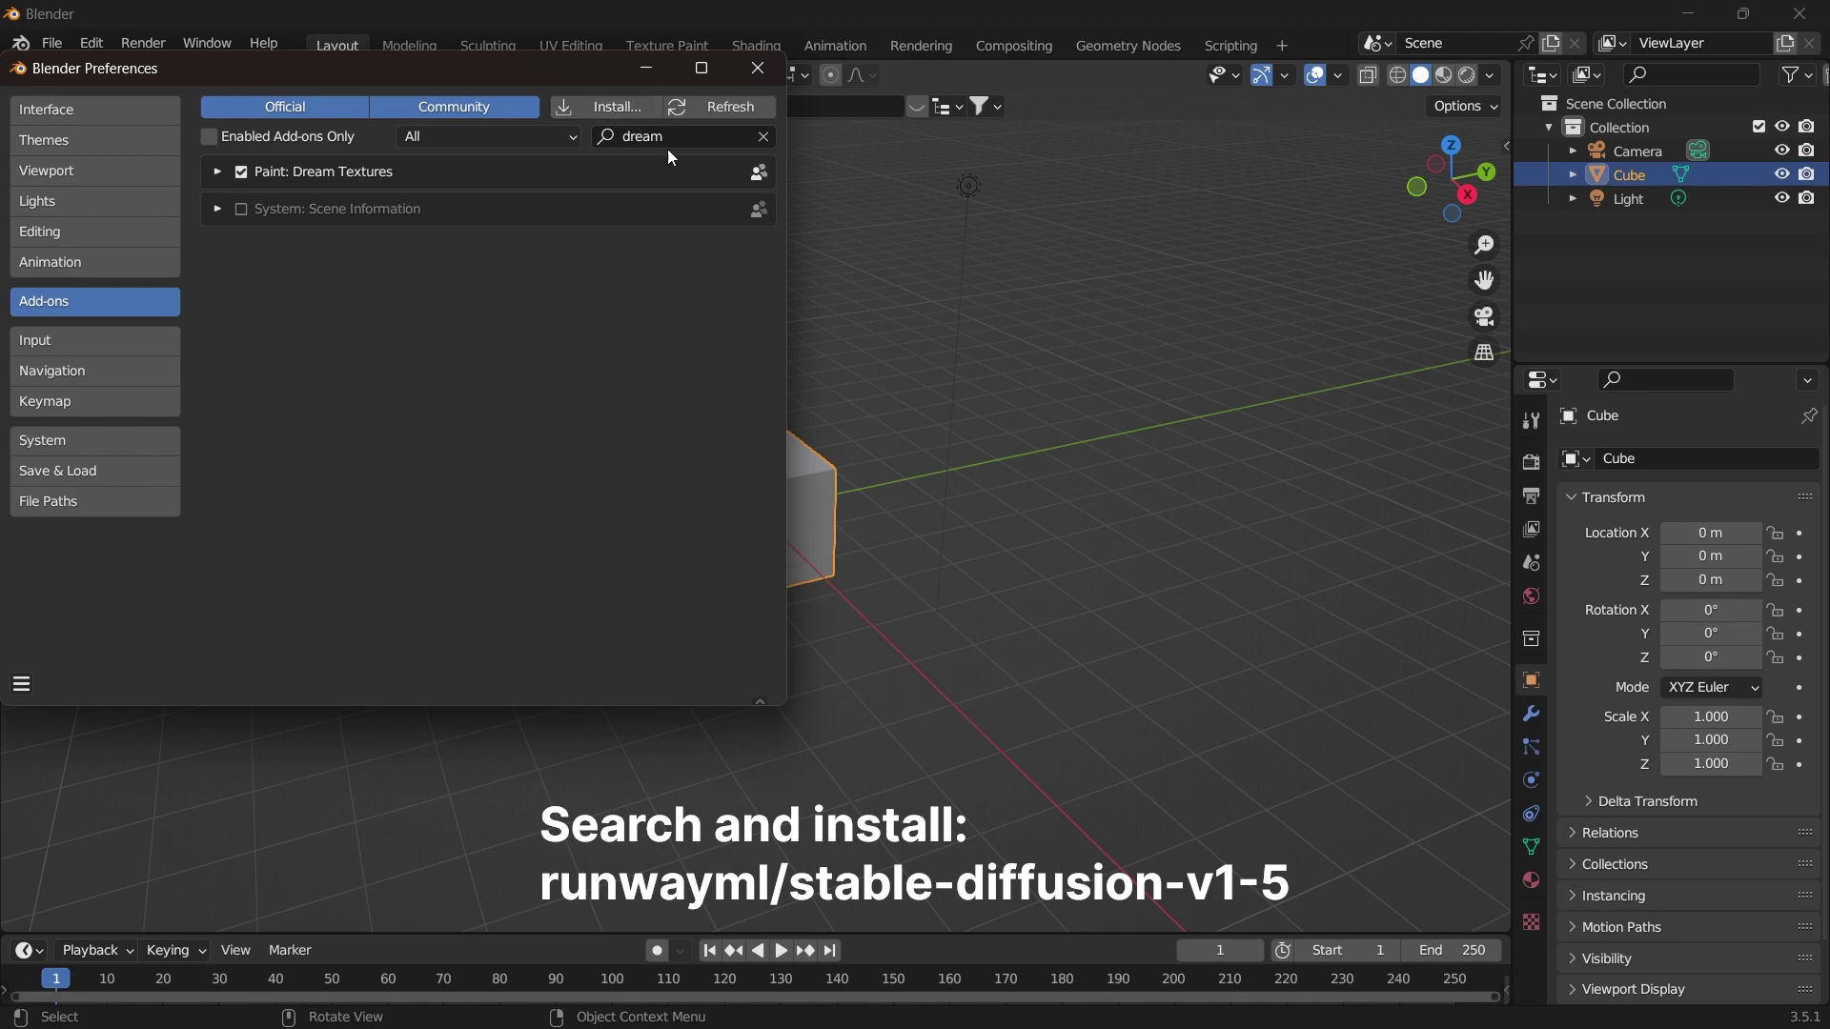
# Expand Dream Textures in add-on preferences, clear the model search, and select runwayml/stable-diffusion-v1-5
pyautogui.click(217, 173)
pyautogui.click(469, 468)
pyautogui.press('BackSpace')
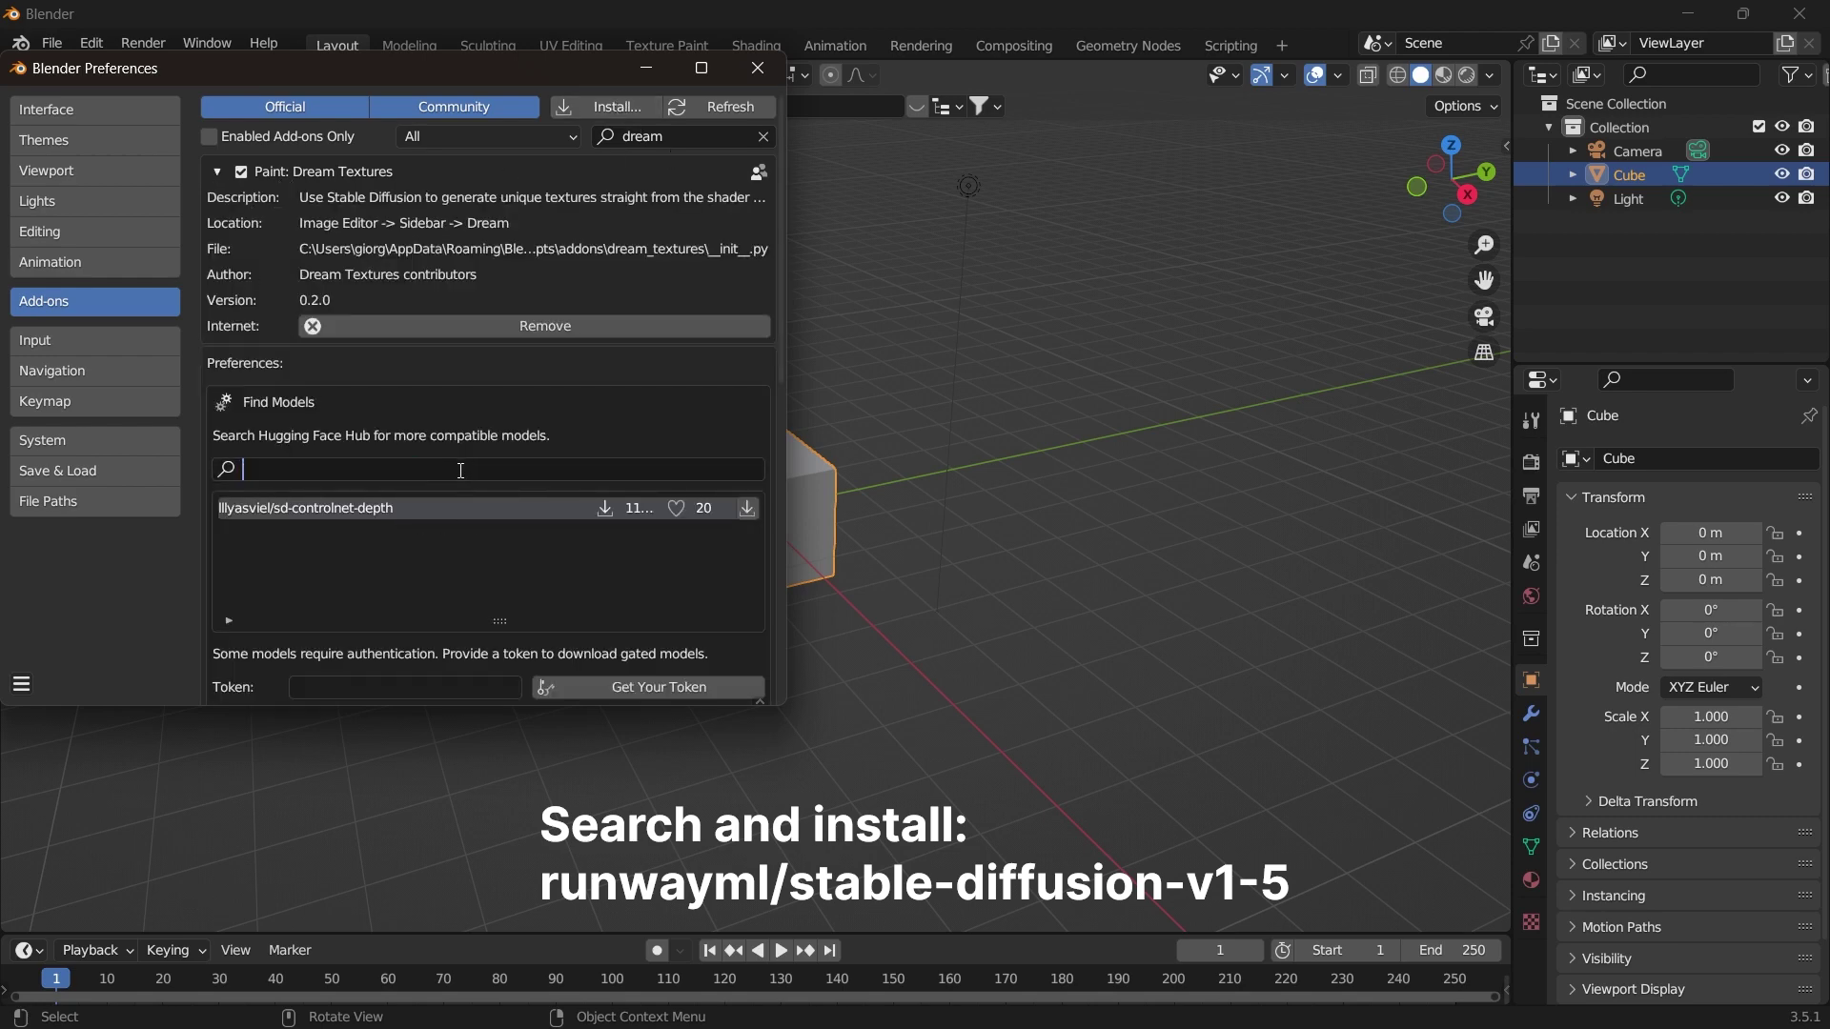
pyautogui.scroll(-5, 480, 581)
pyautogui.scroll(-1, 448, 584)
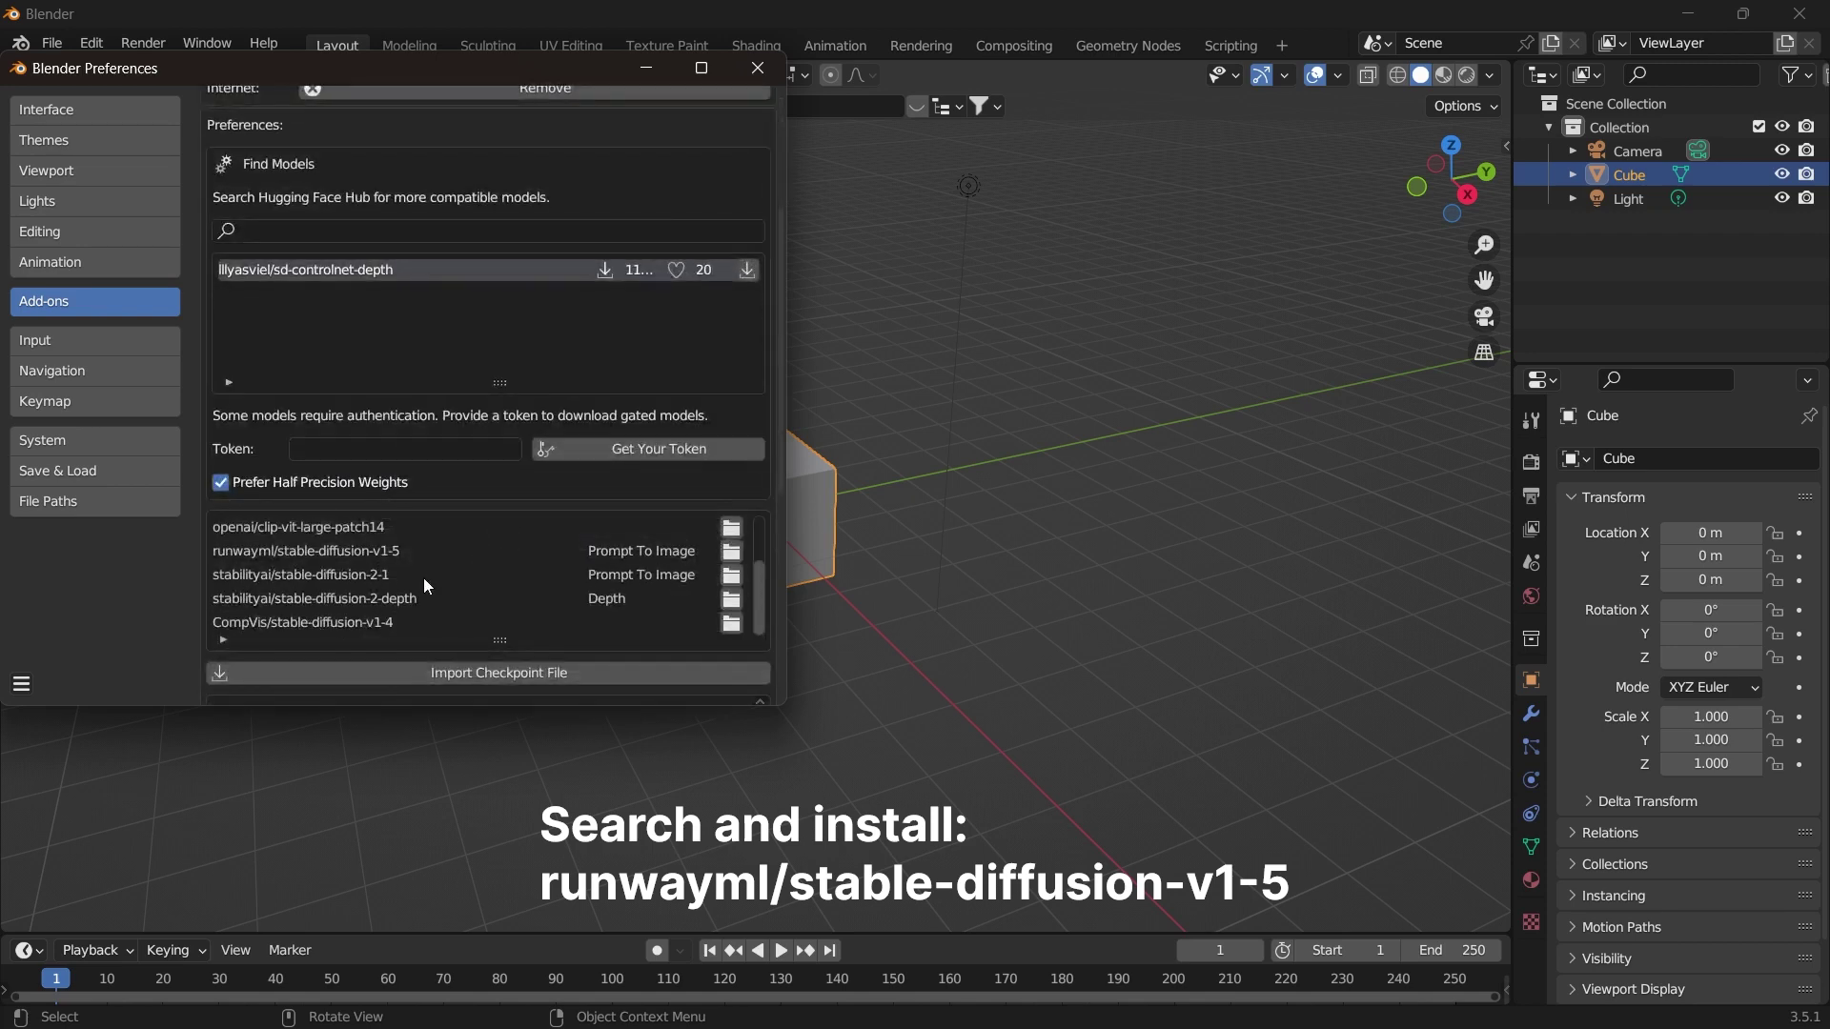
pyautogui.click(381, 555)
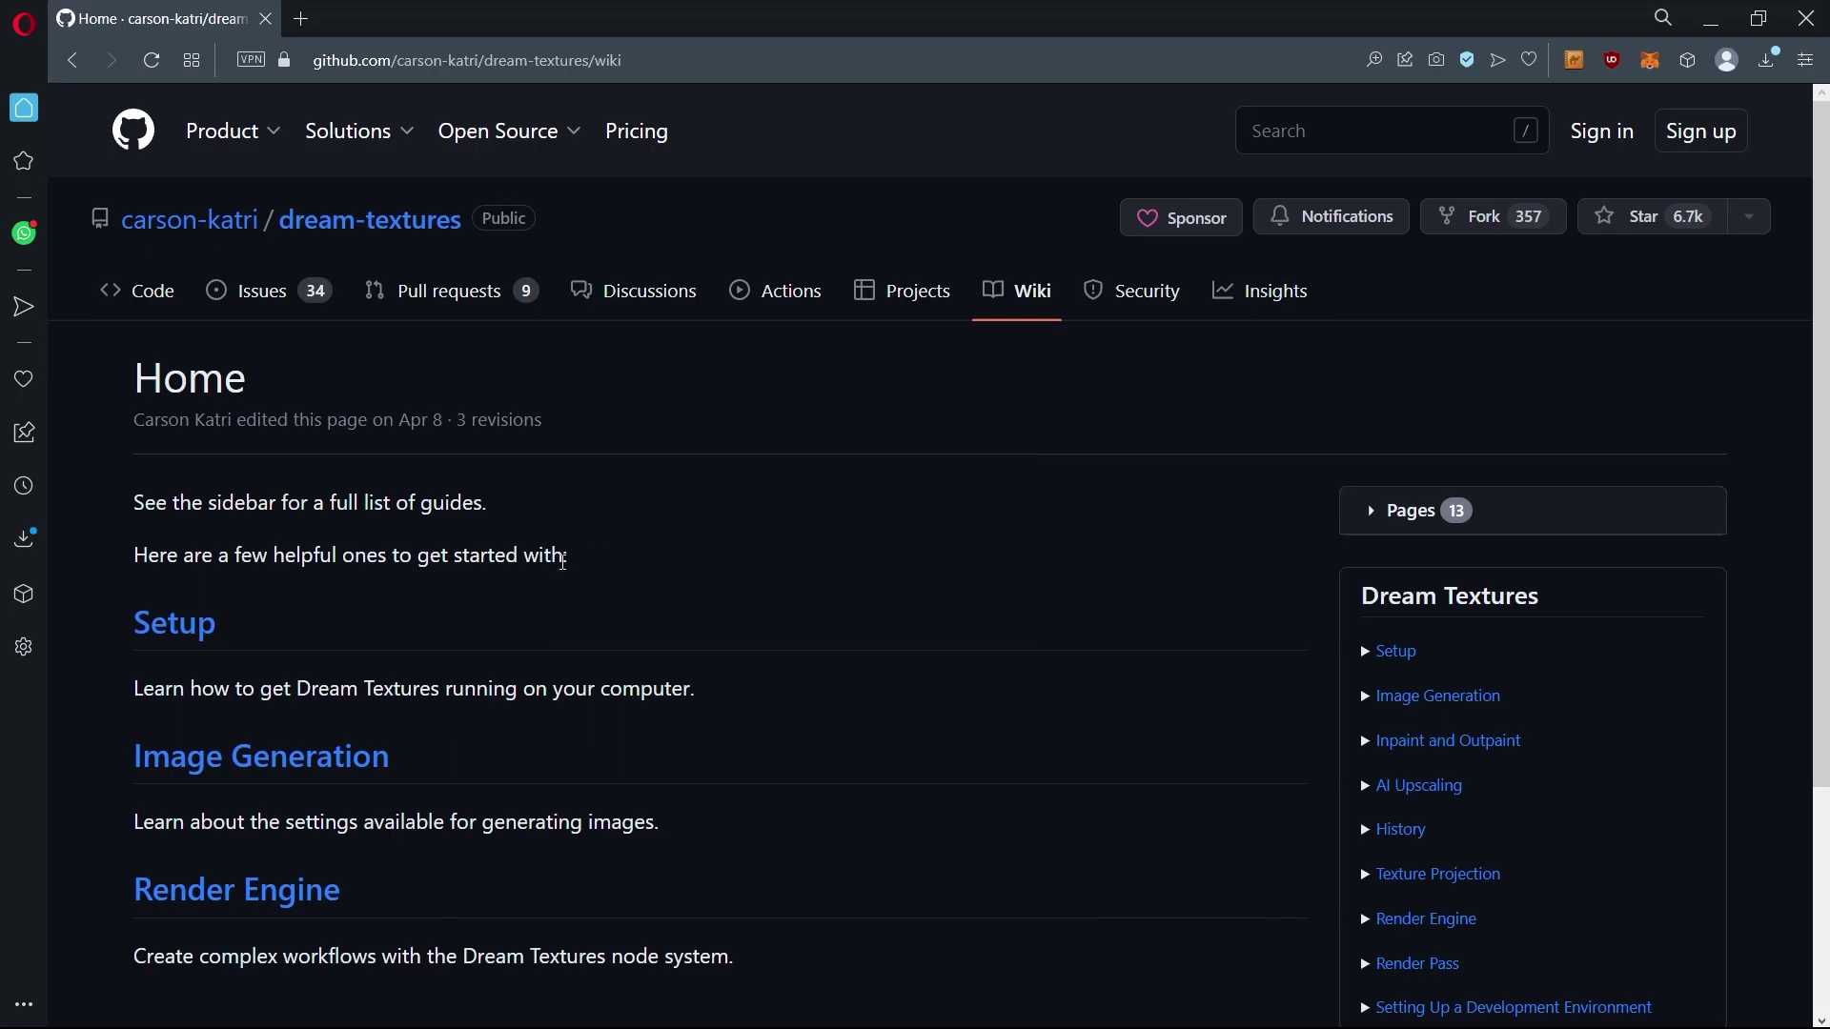
pyautogui.scroll(-2, 306, 703)
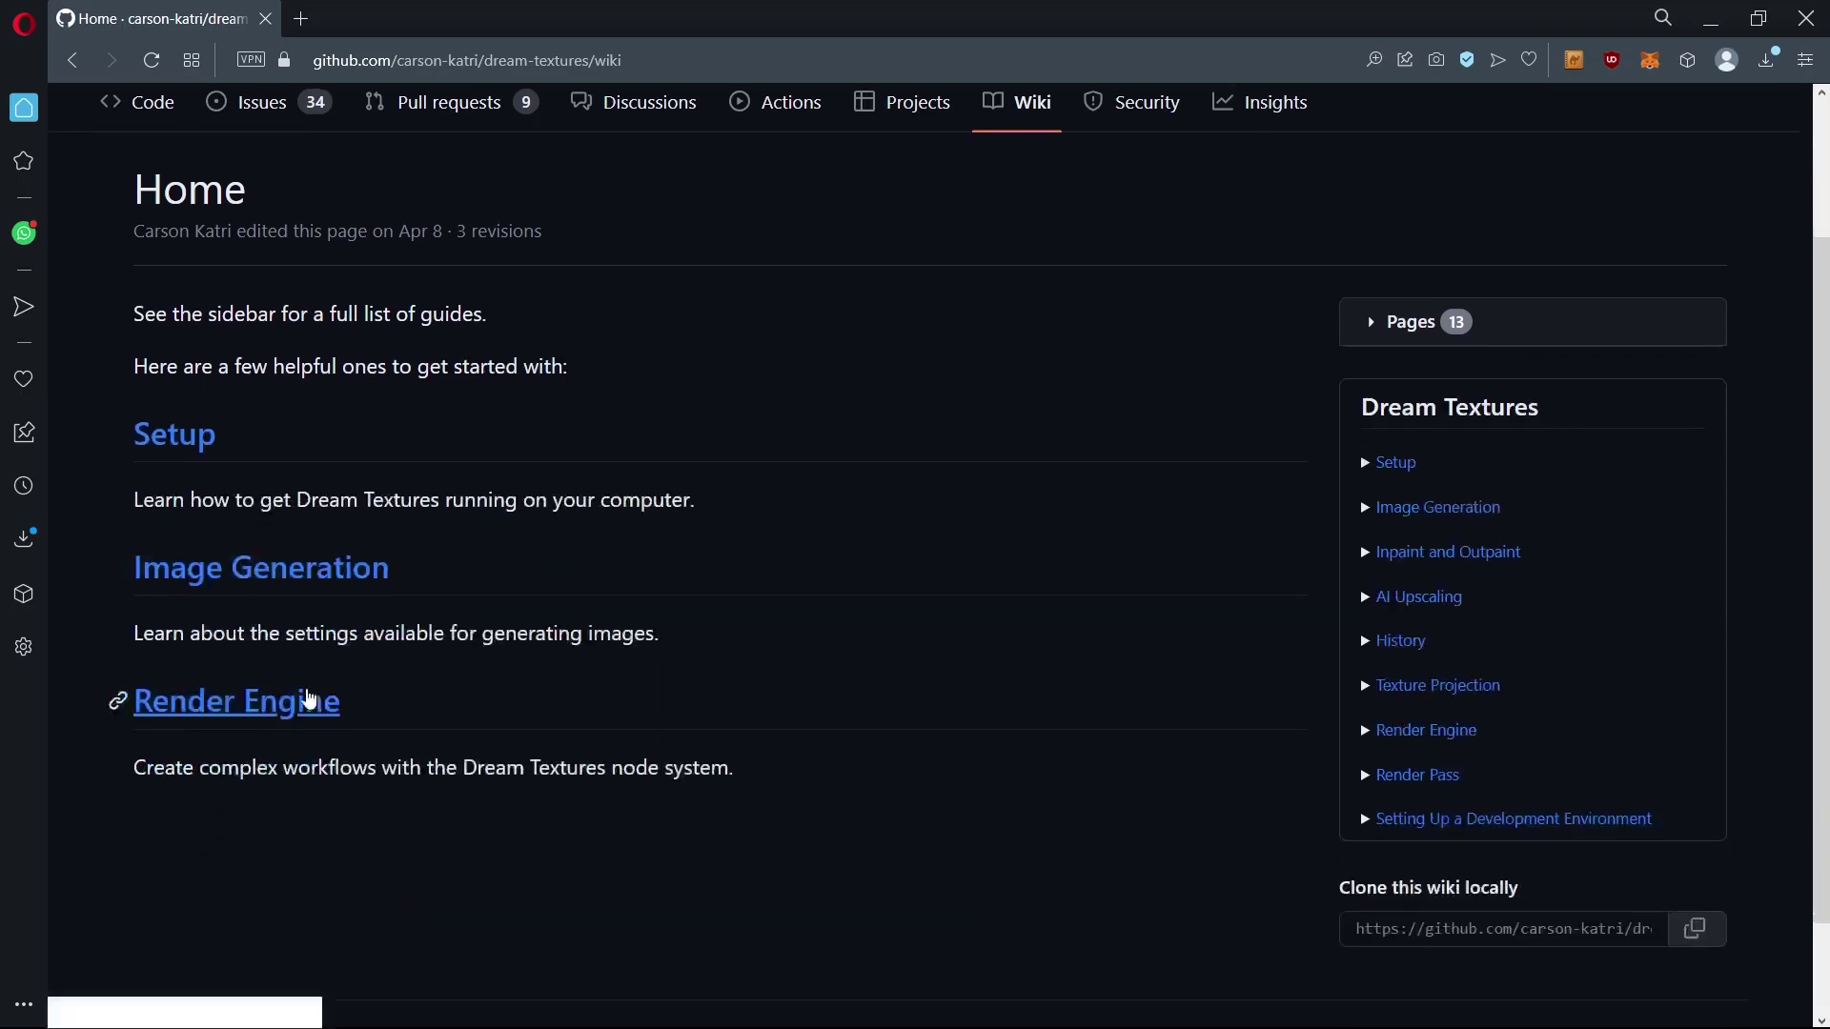
# Go to the Render Engine wiki page and scroll down to the Scene Configuration section
pyautogui.click(317, 705)
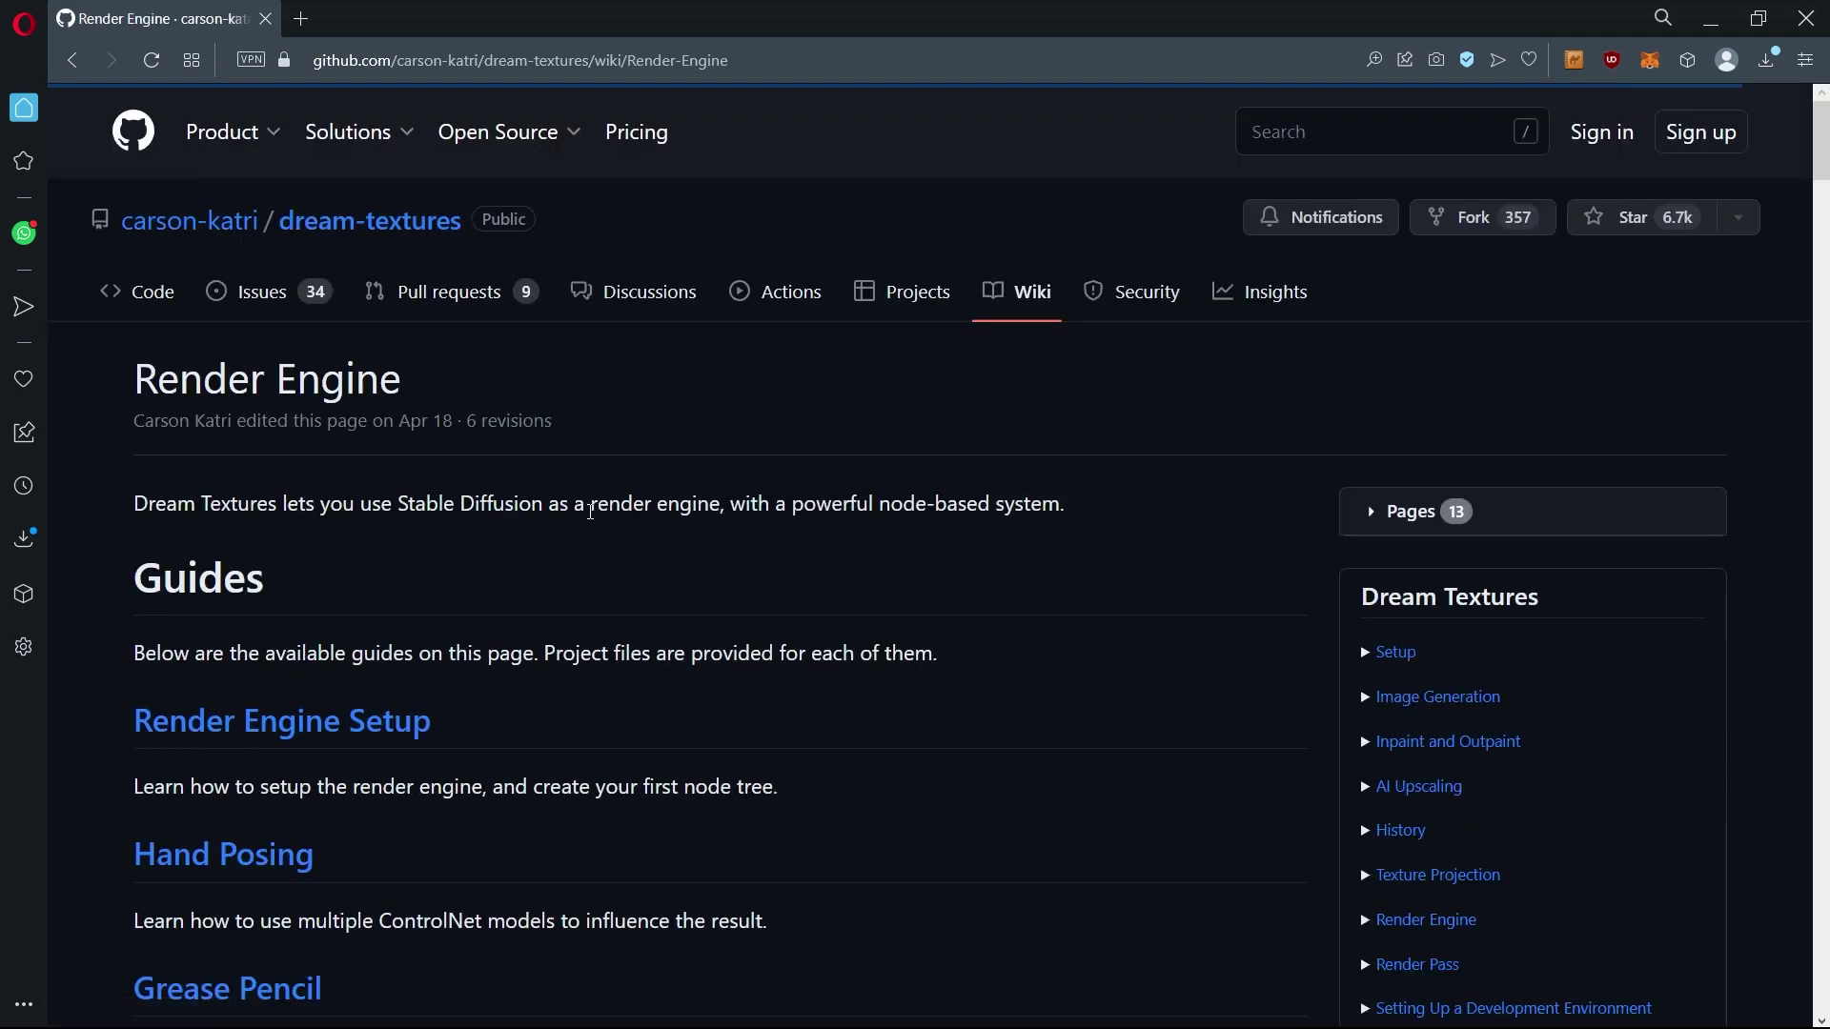
pyautogui.scroll(-3, 591, 510)
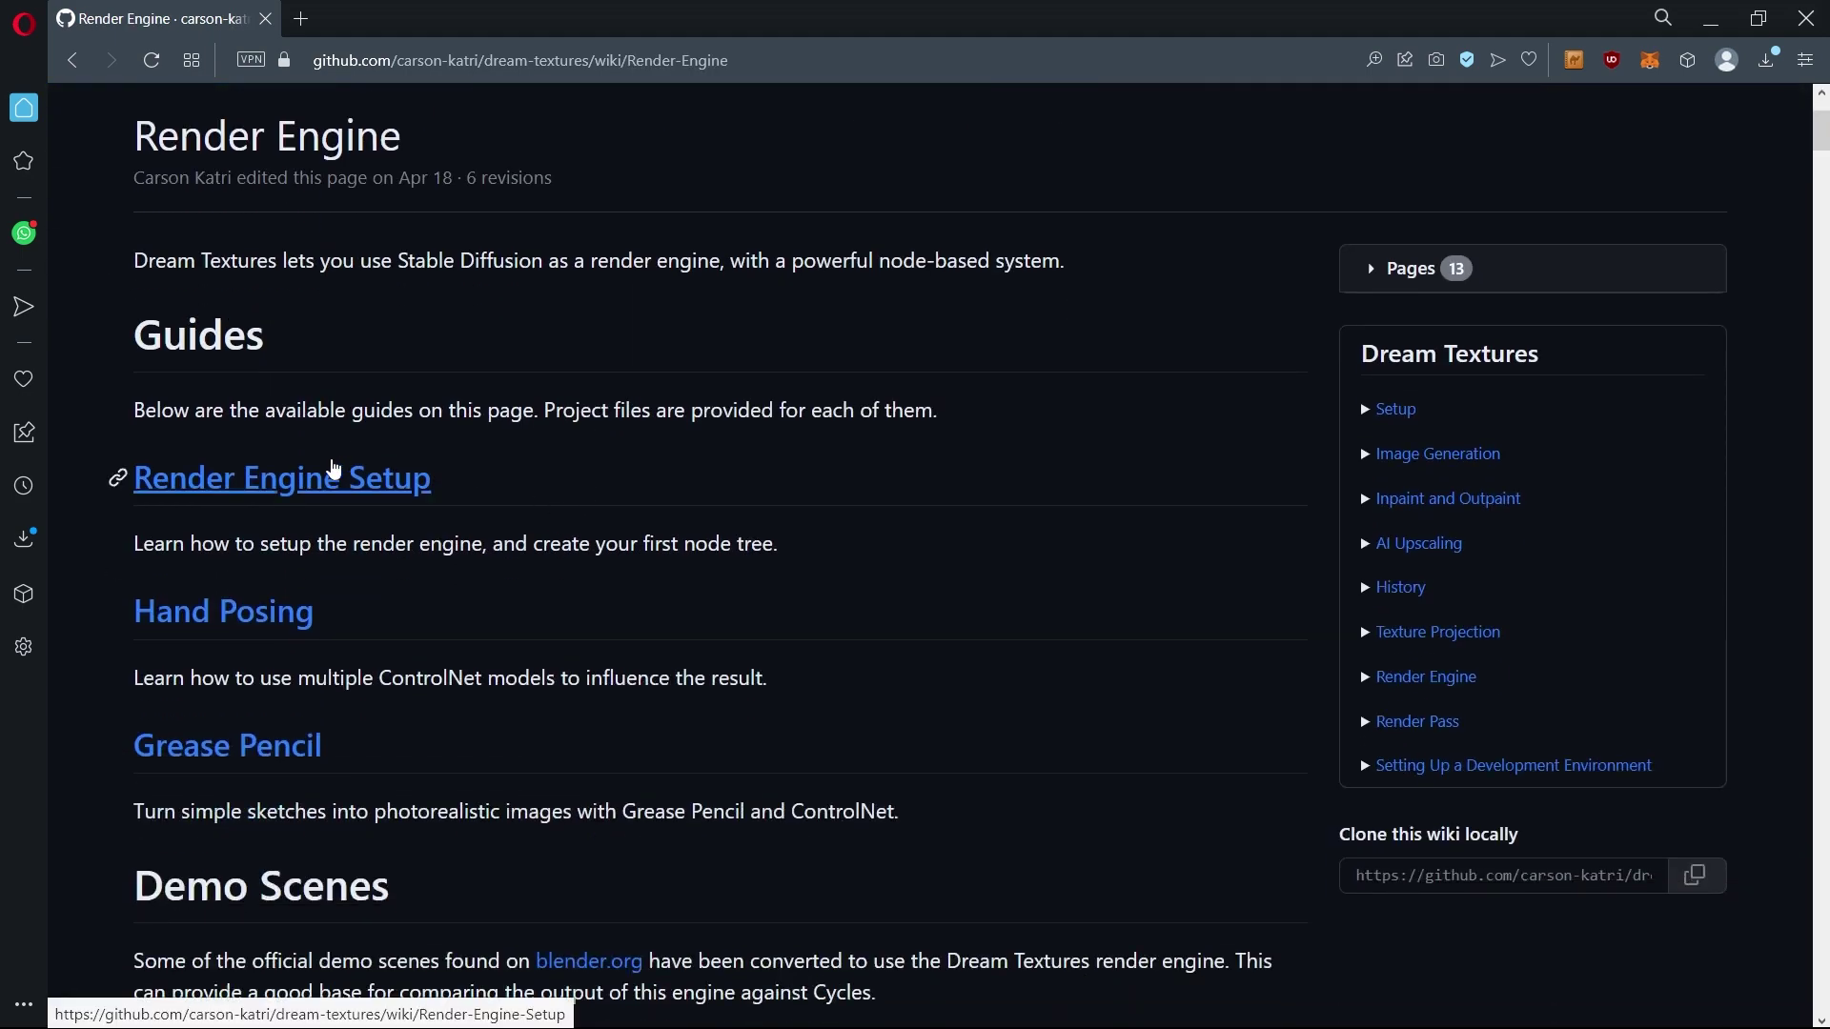
pyautogui.scroll(-2, 335, 468)
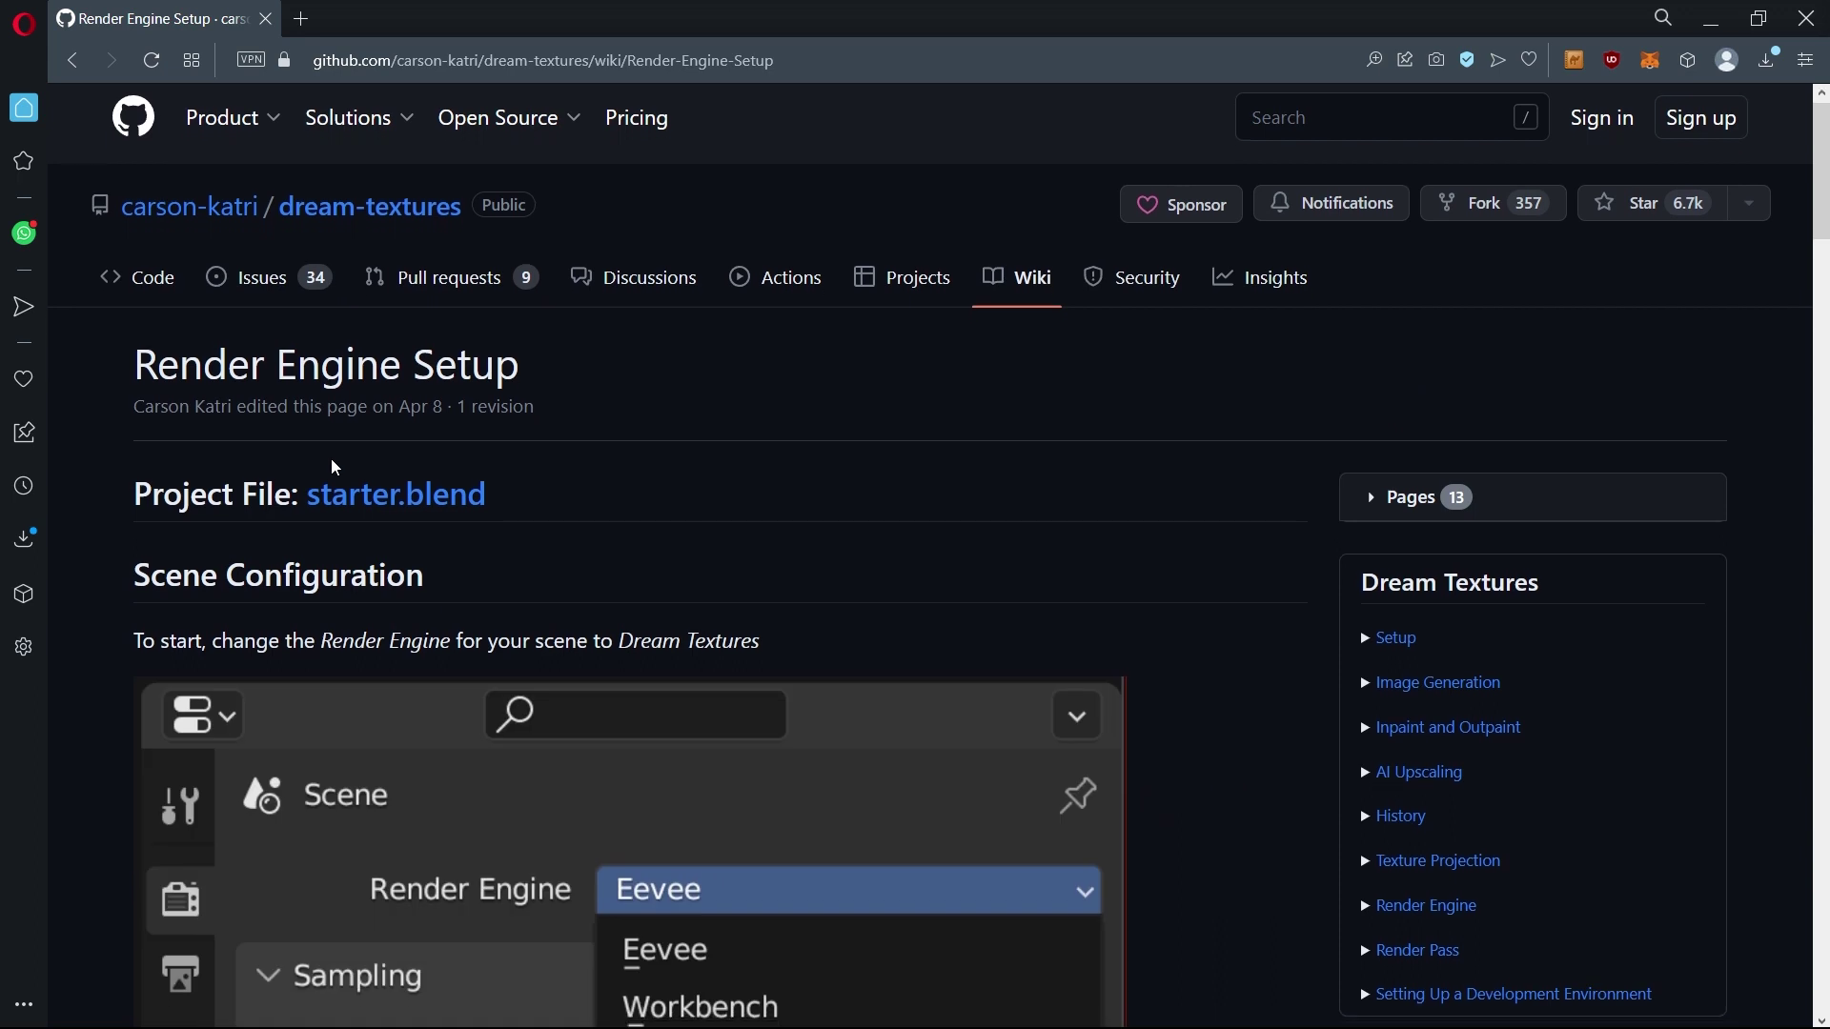
pyautogui.scroll(-1, 329, 448)
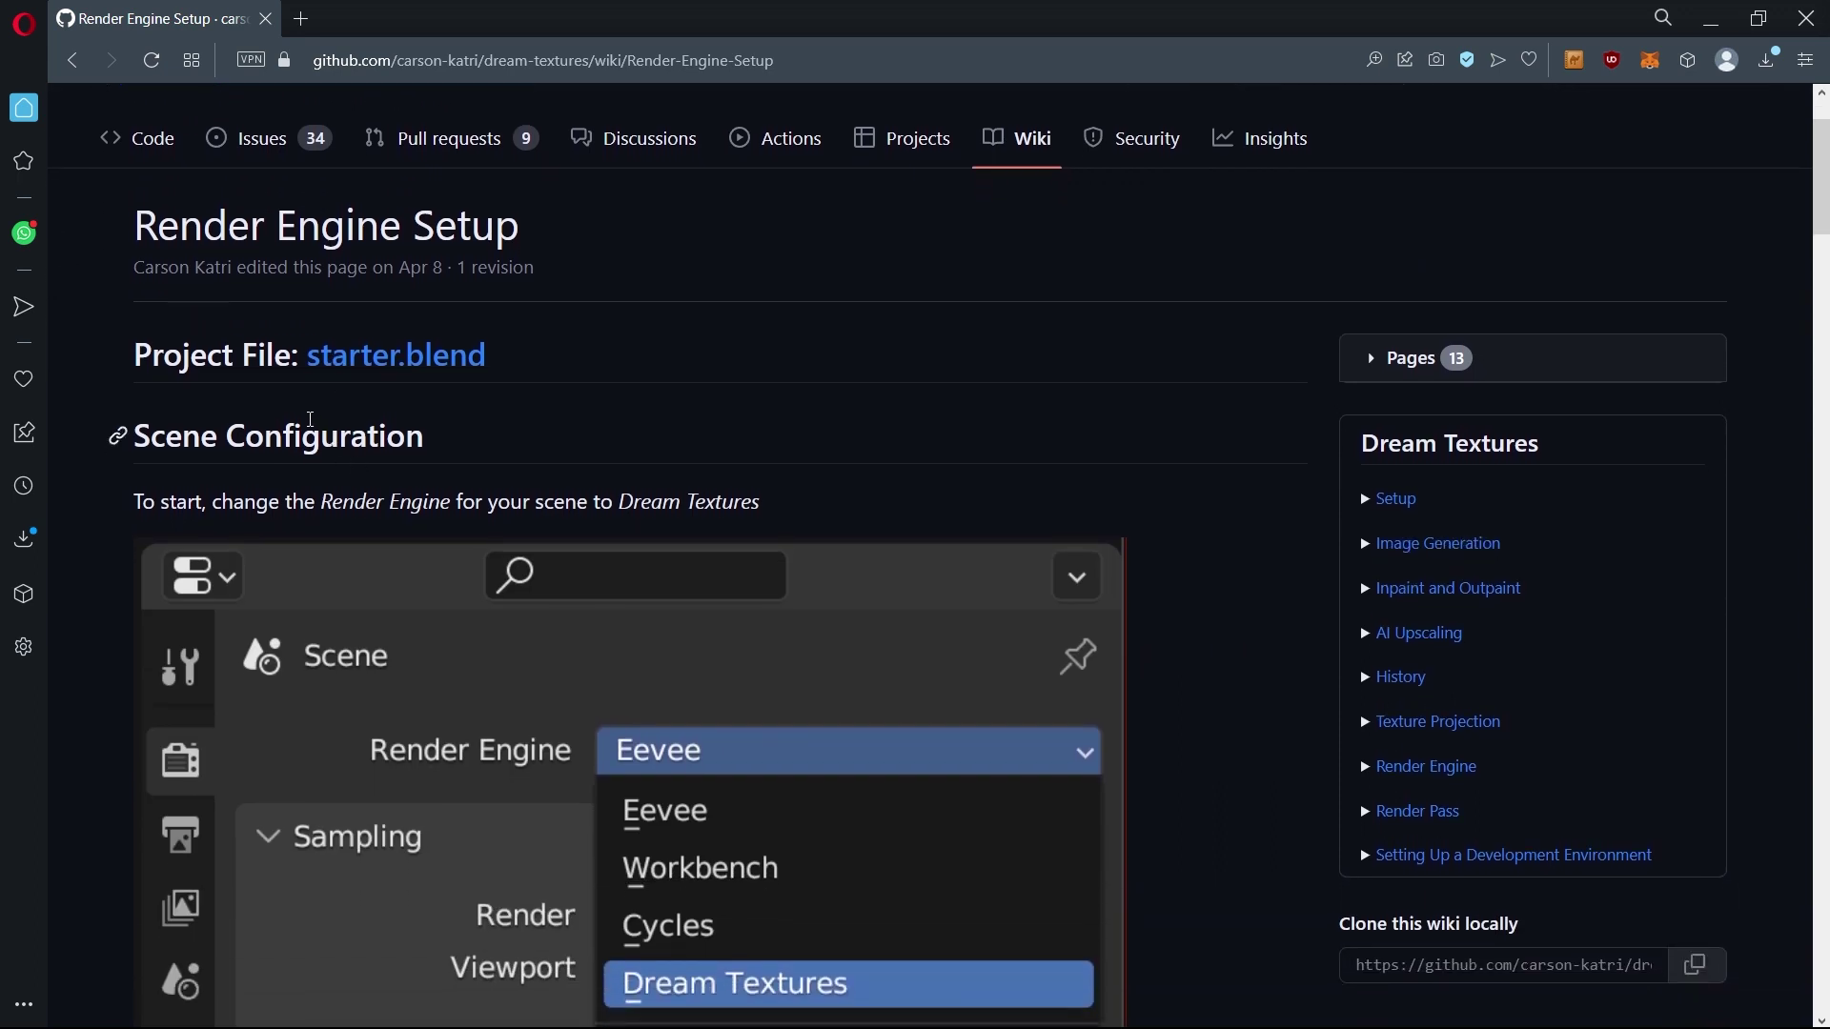
pyautogui.moveTo(182, 436); pyautogui.dragTo(396, 439)
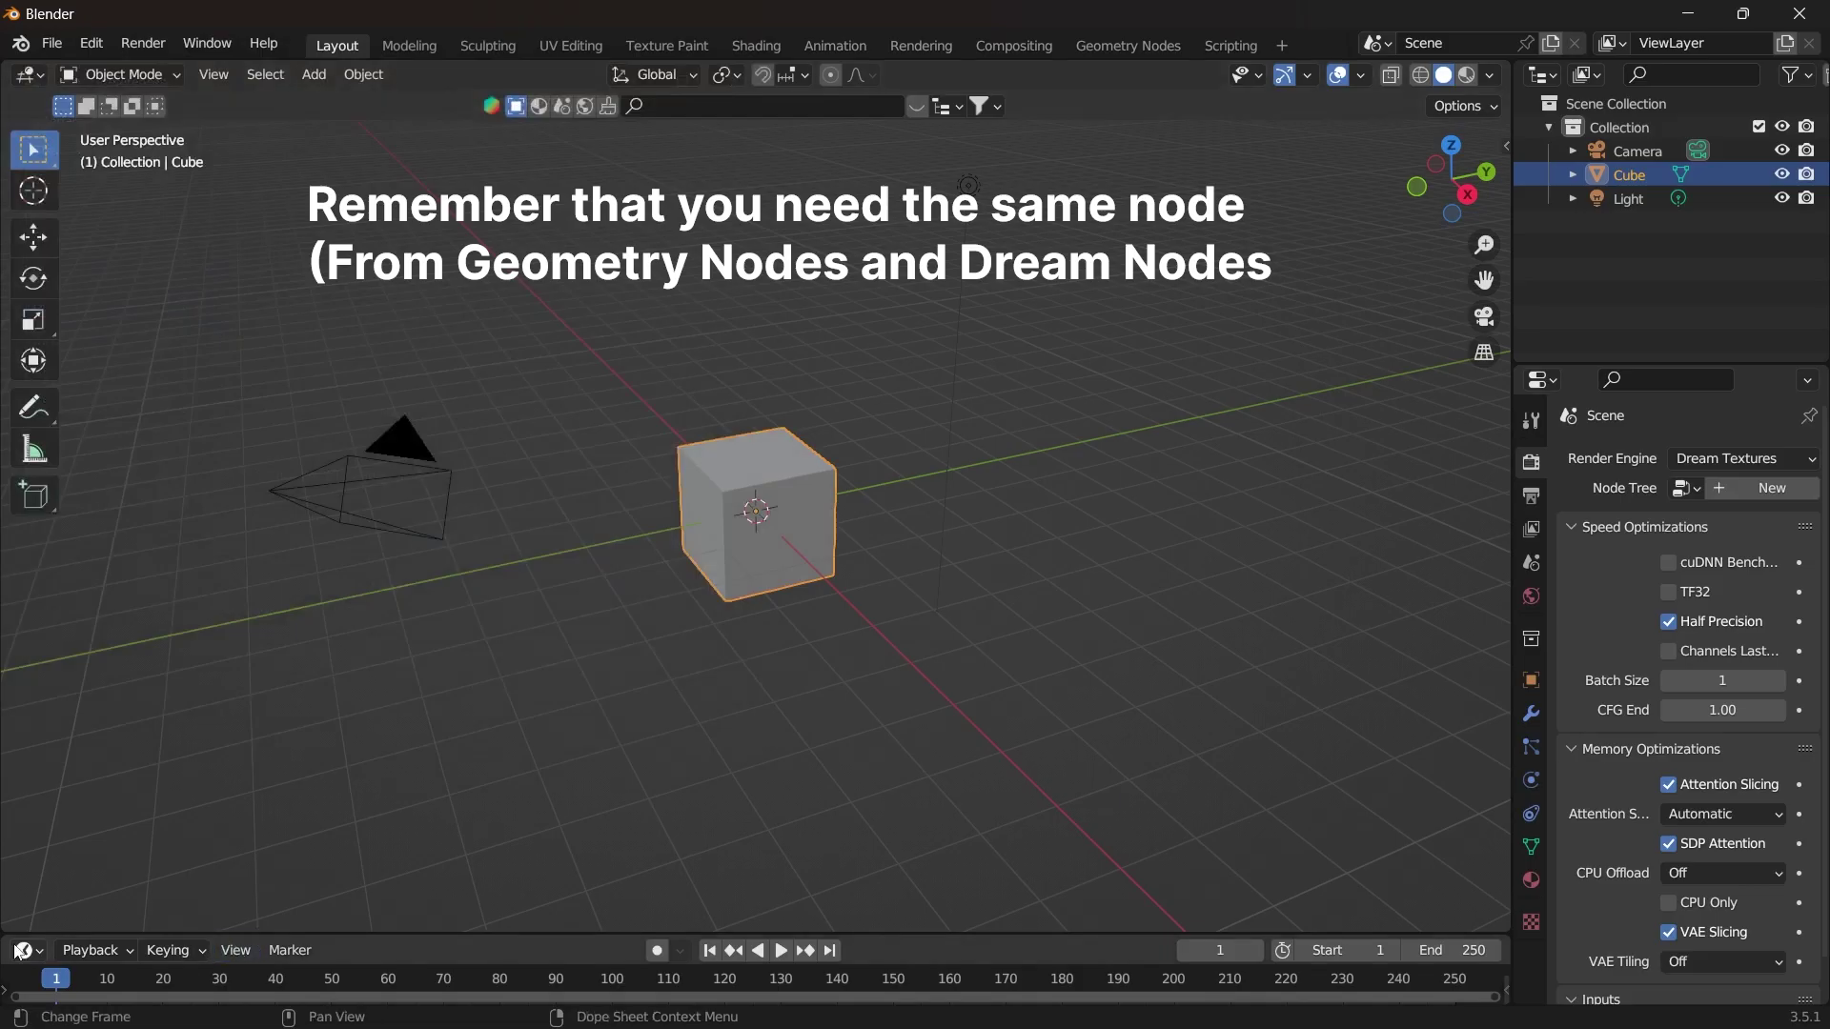
# Turn the timeline into an enlarged Dream Textures node editor showing a new node tree
pyautogui.click(21, 950)
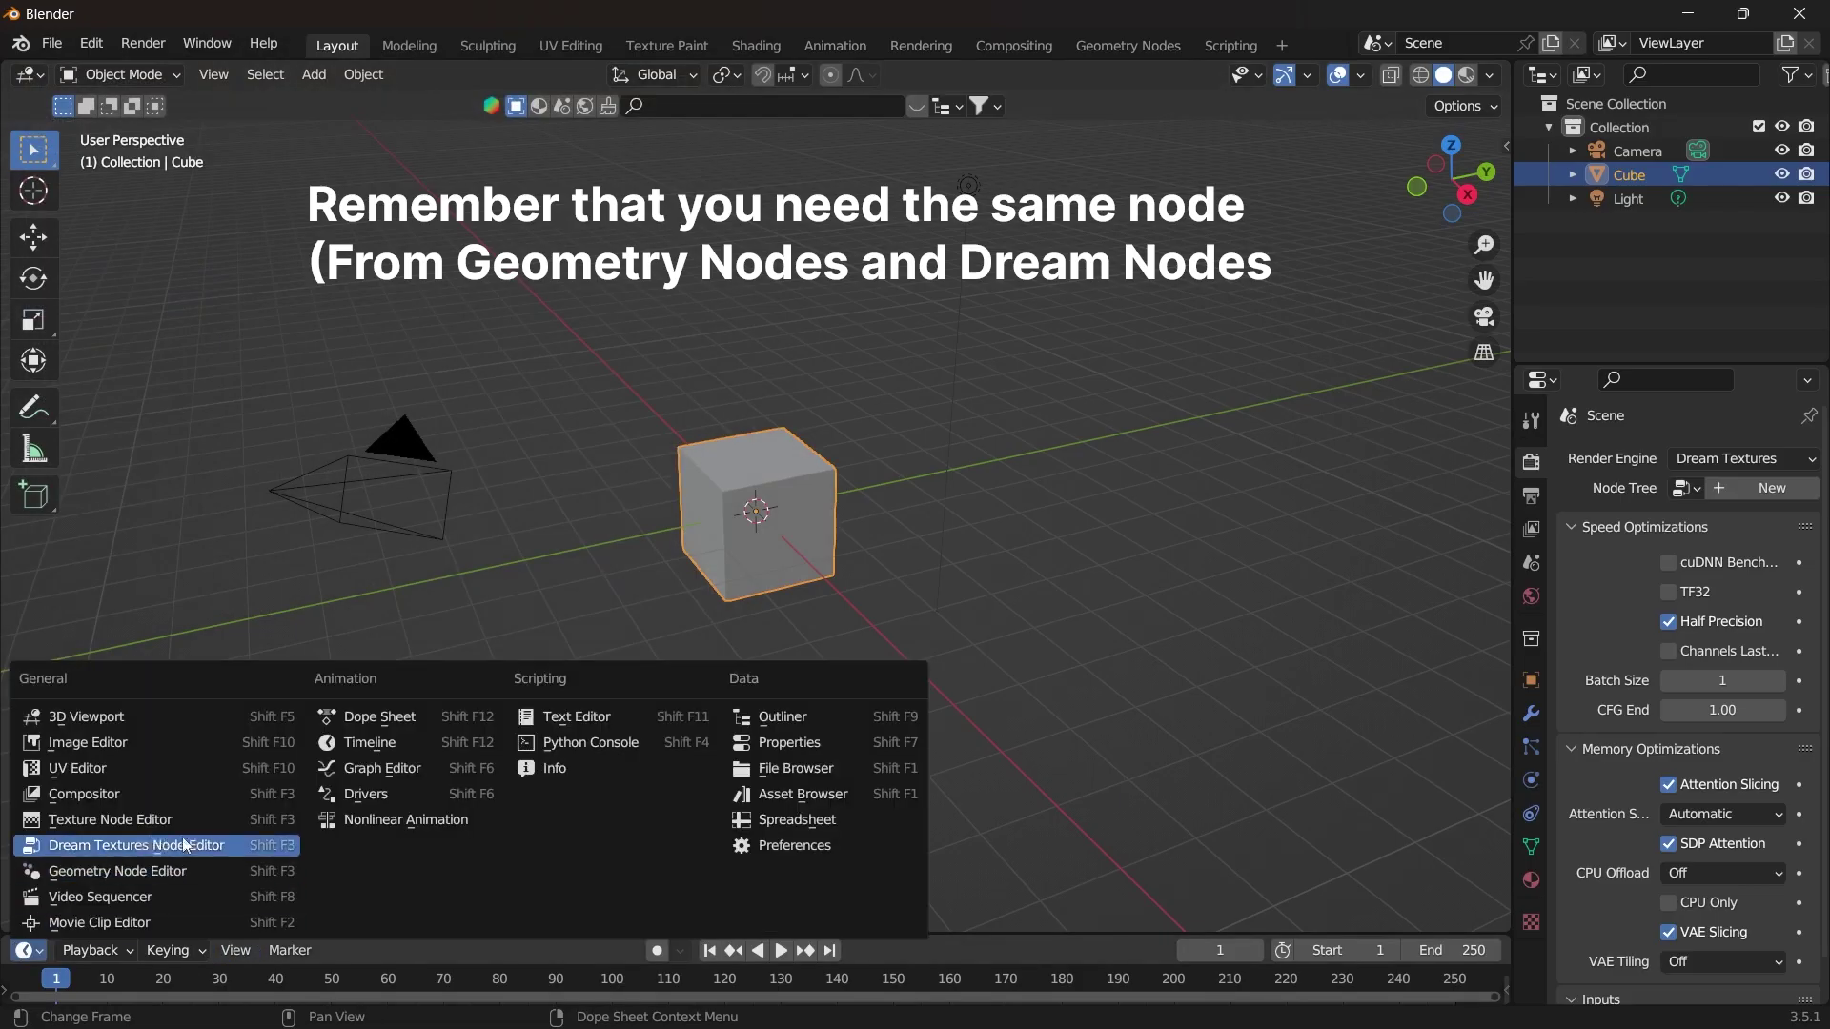
pyautogui.click(185, 846)
pyautogui.moveTo(362, 931); pyautogui.dragTo(442, 700)
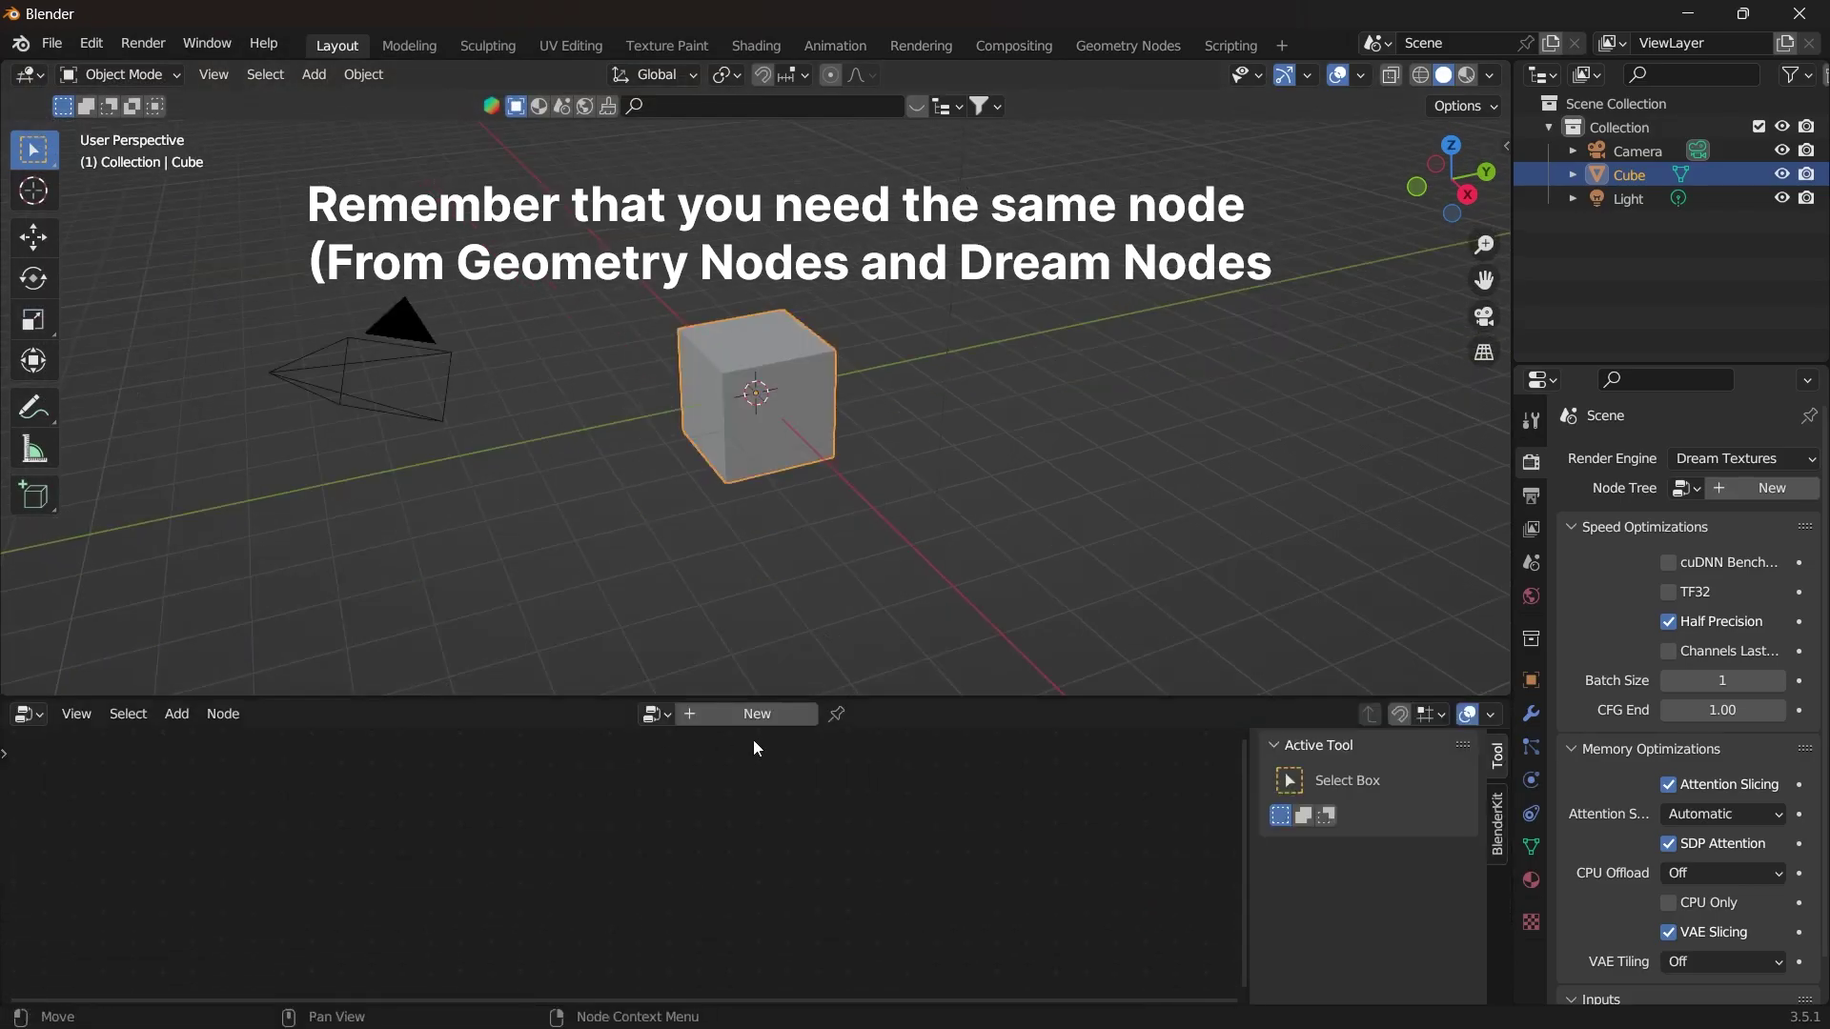
pyautogui.click(1749, 489)
pyautogui.click(673, 716)
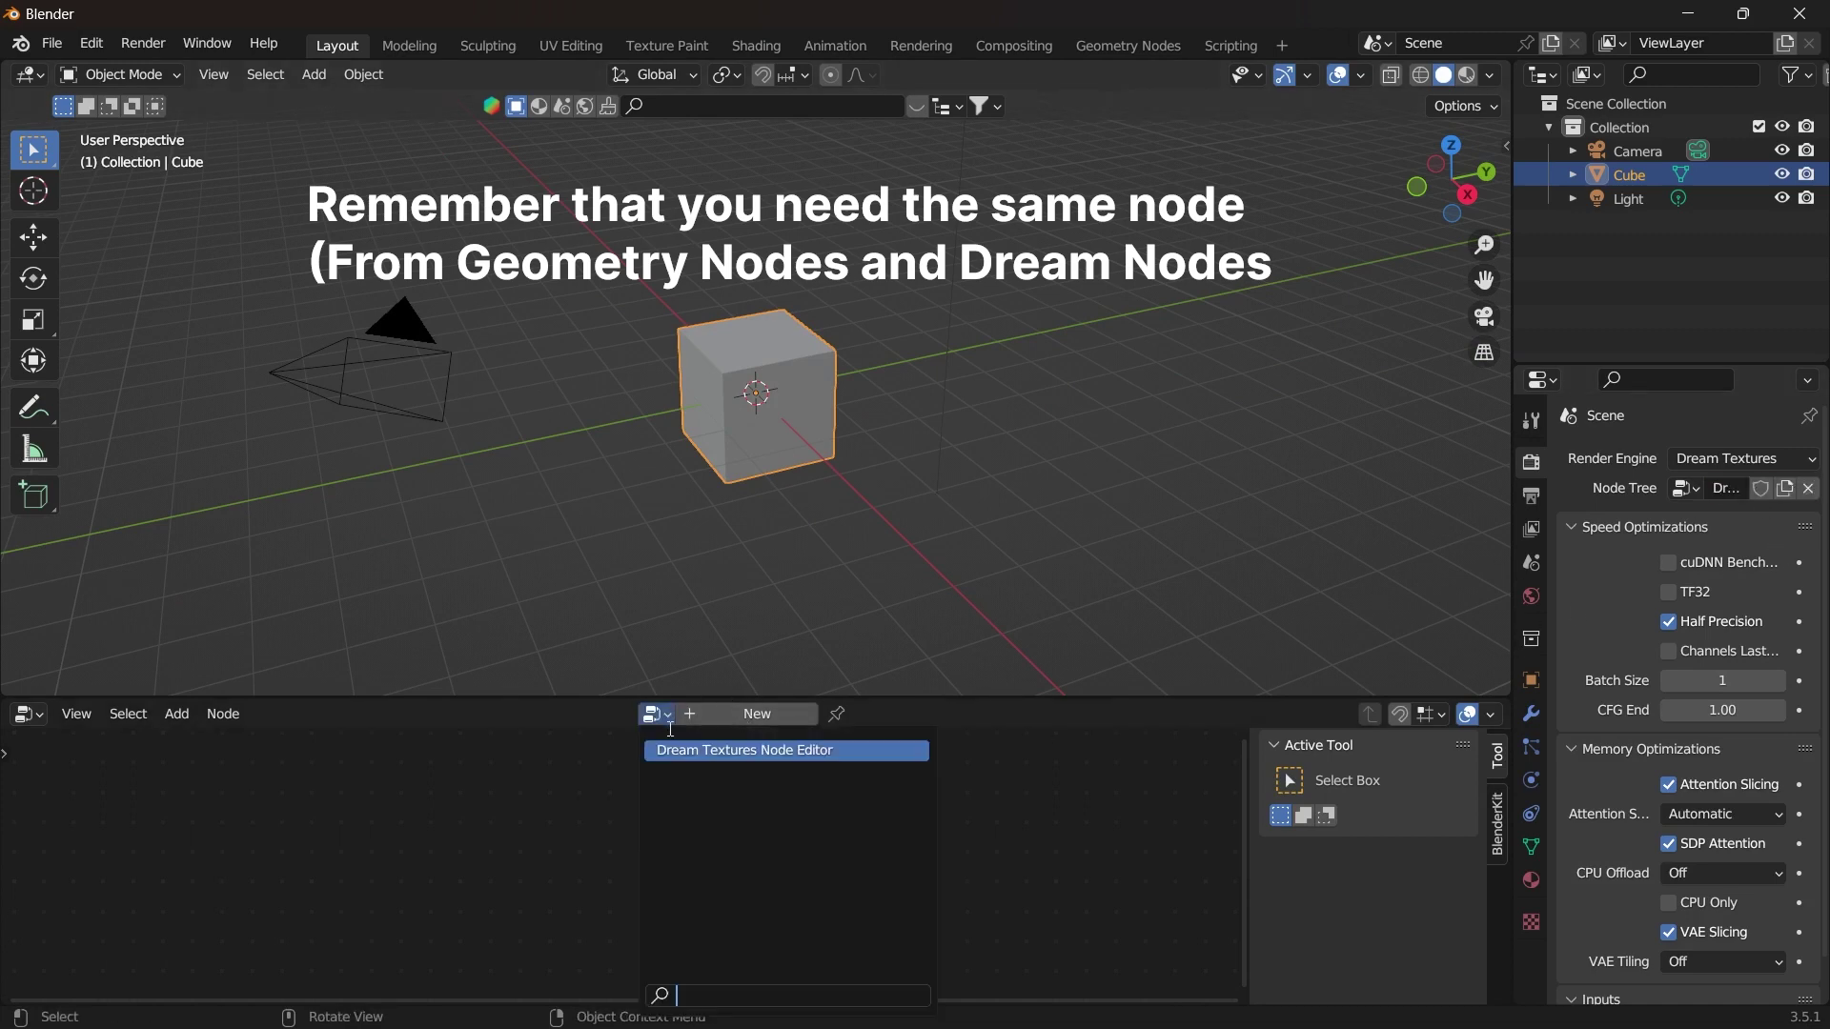
pyautogui.click(716, 751)
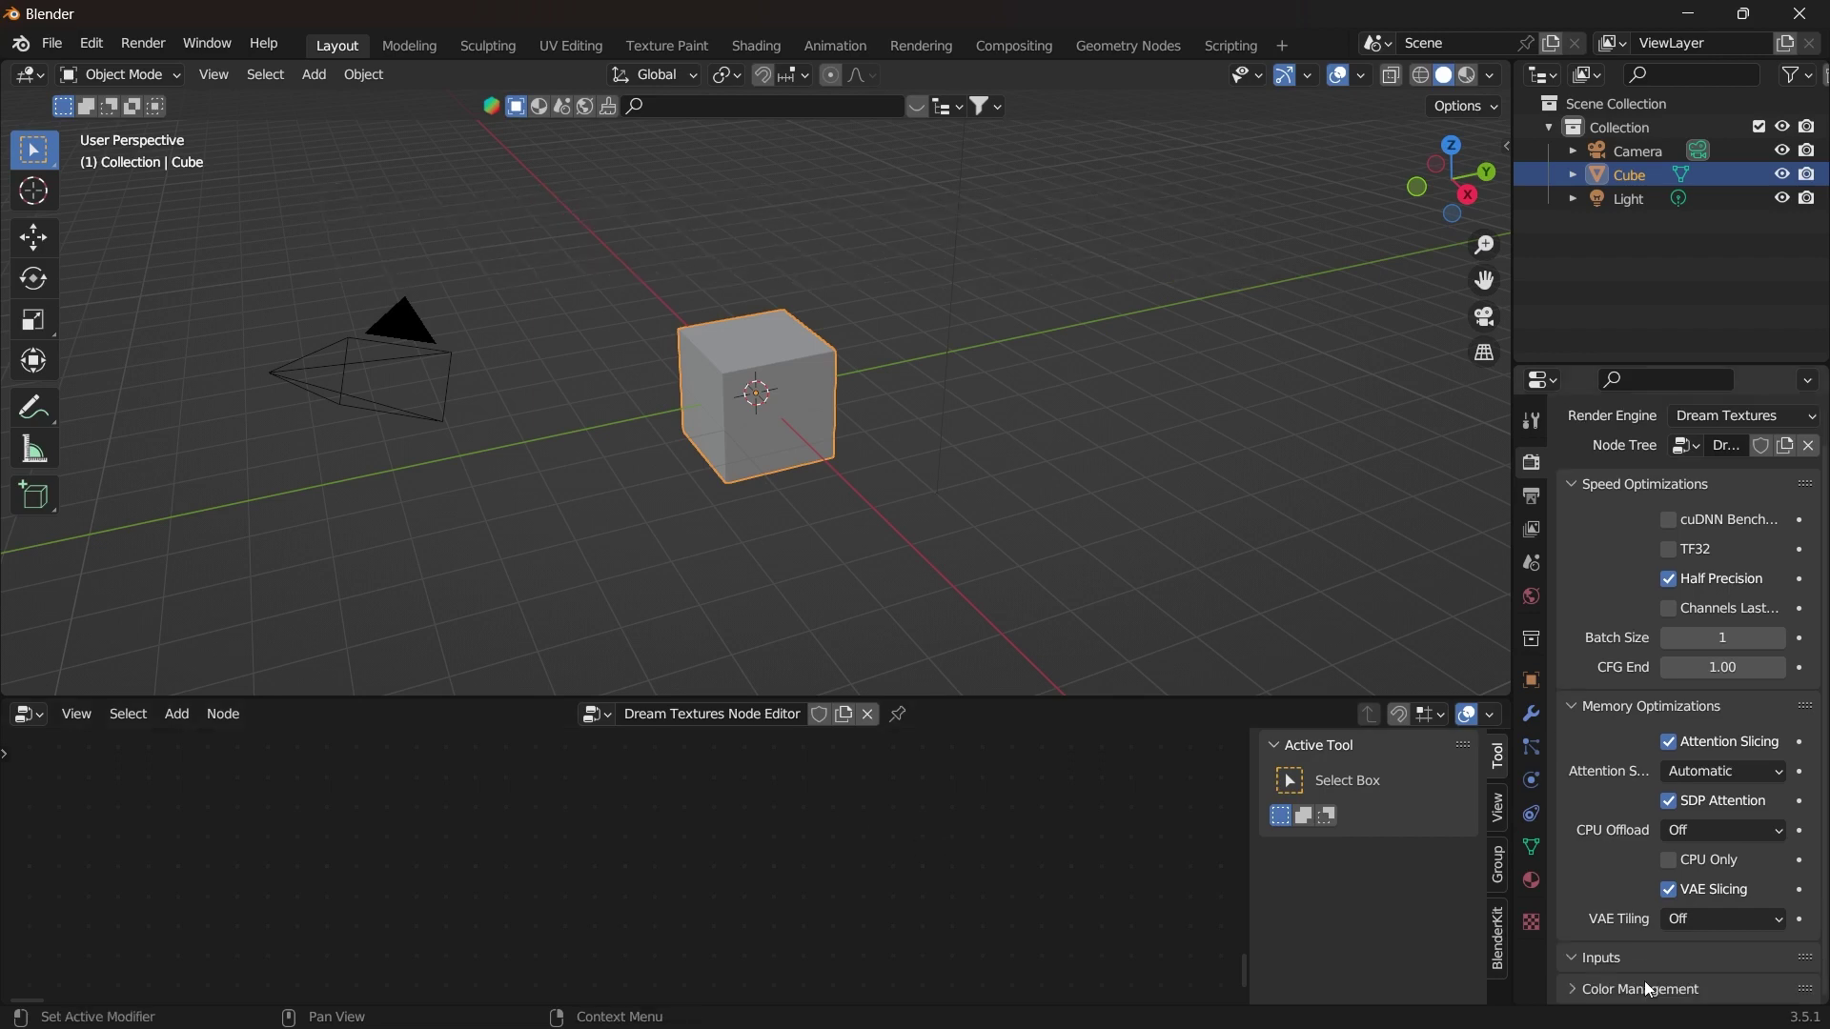
# Set Color Management Look to None, resolution to 512 × 512 px, and view through the camera
pyautogui.scroll(-5, 1644, 981)
pyautogui.click(1671, 894)
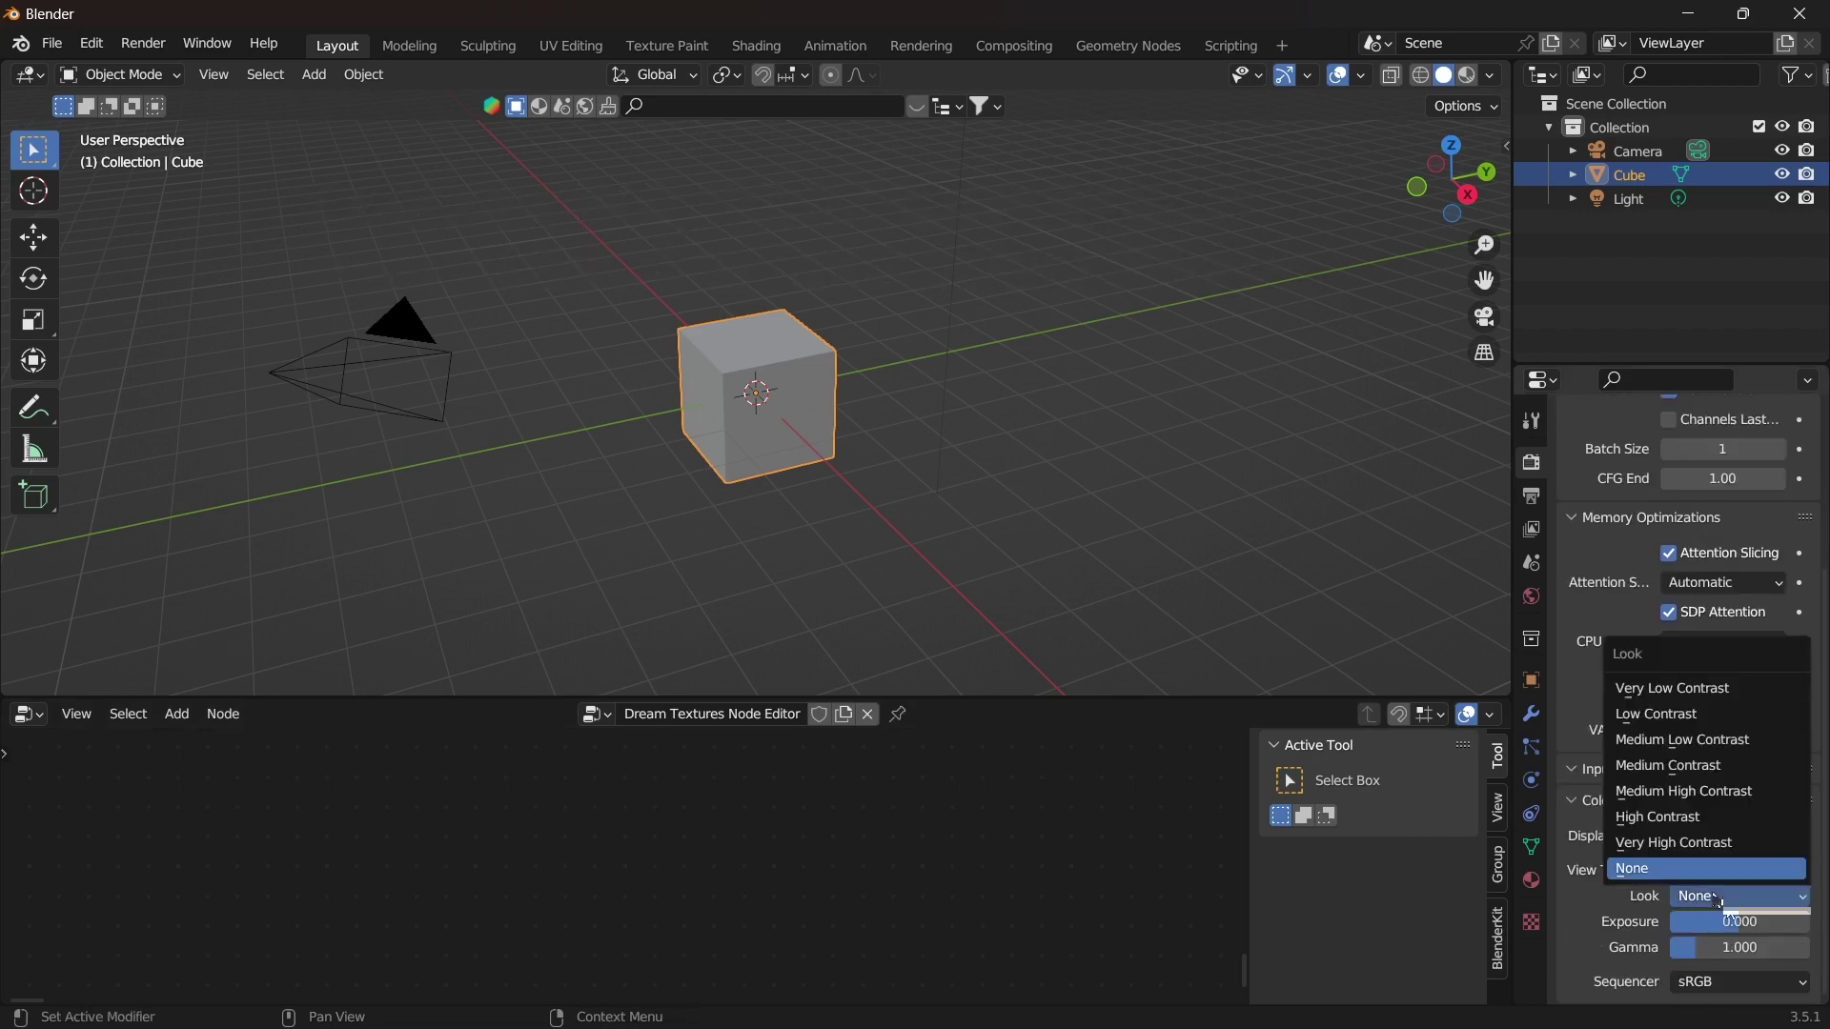
pyautogui.click(1708, 867)
pyautogui.scroll(10, 1673, 503)
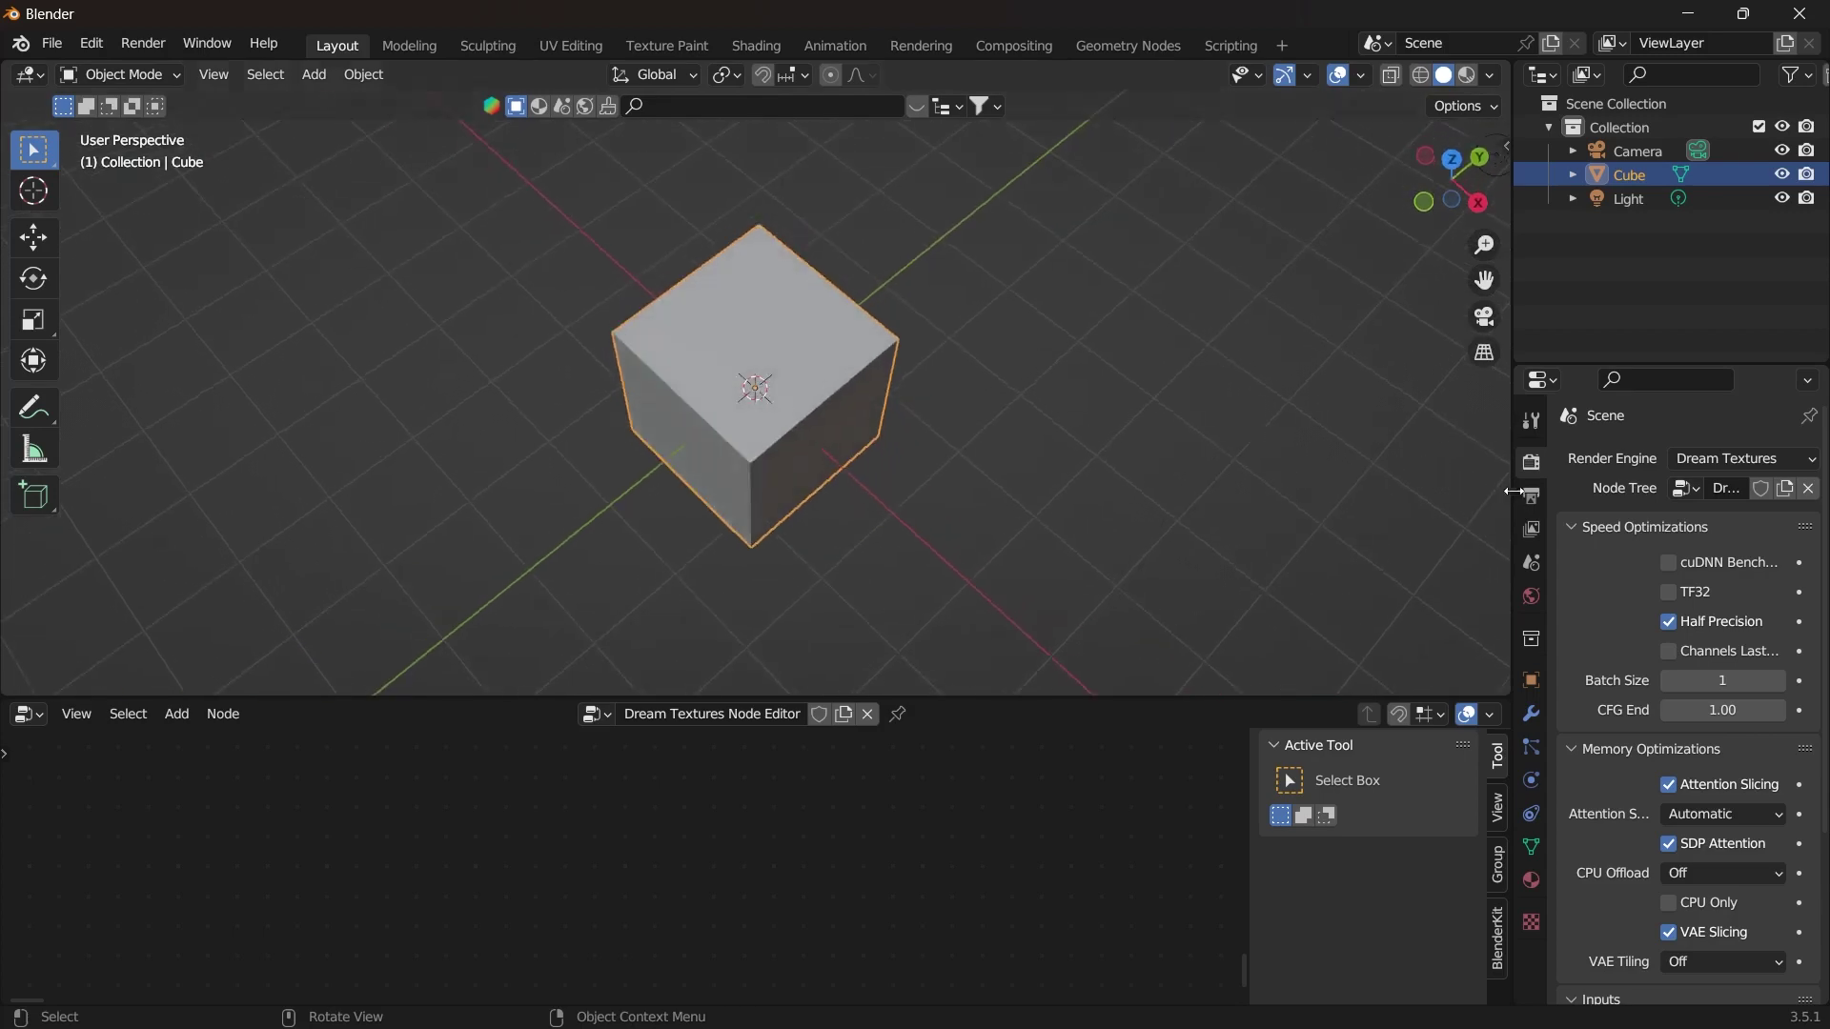
pyautogui.click(1530, 496)
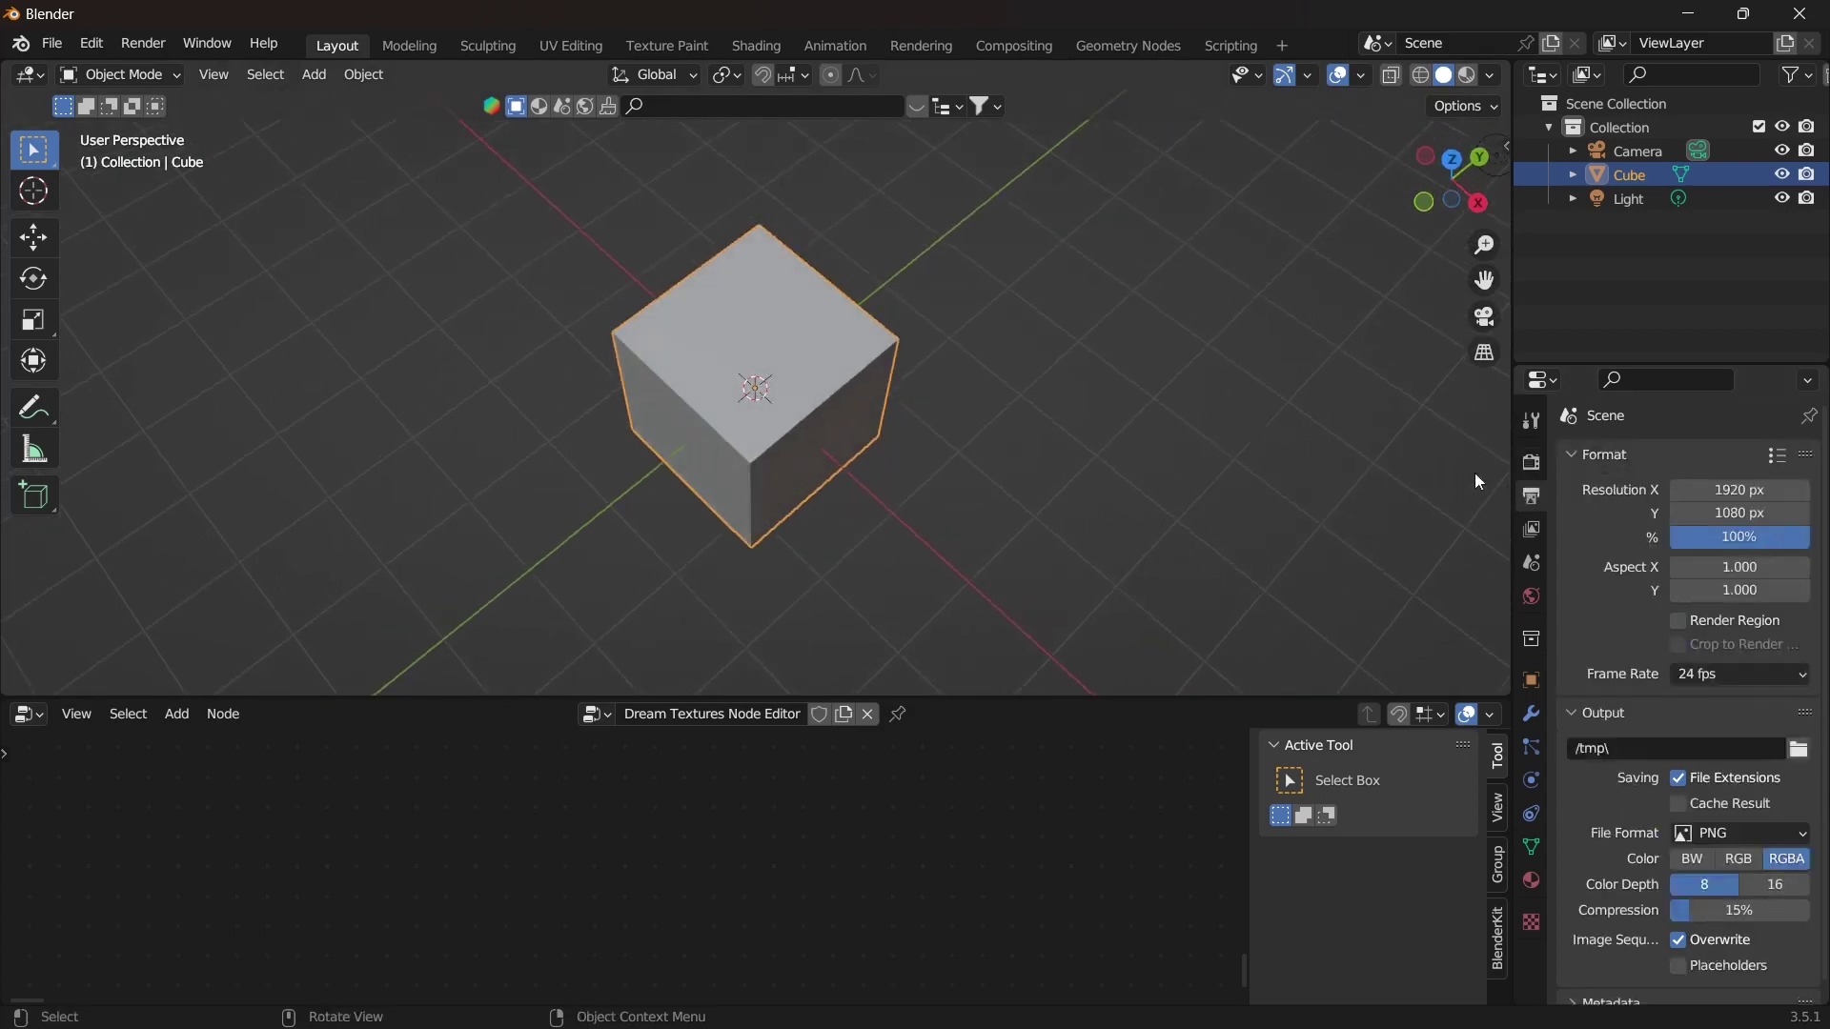
pyautogui.click(1772, 491)
pyautogui.write('512')
pyautogui.press('Tab')
pyautogui.write('512')
pyautogui.press('Return')
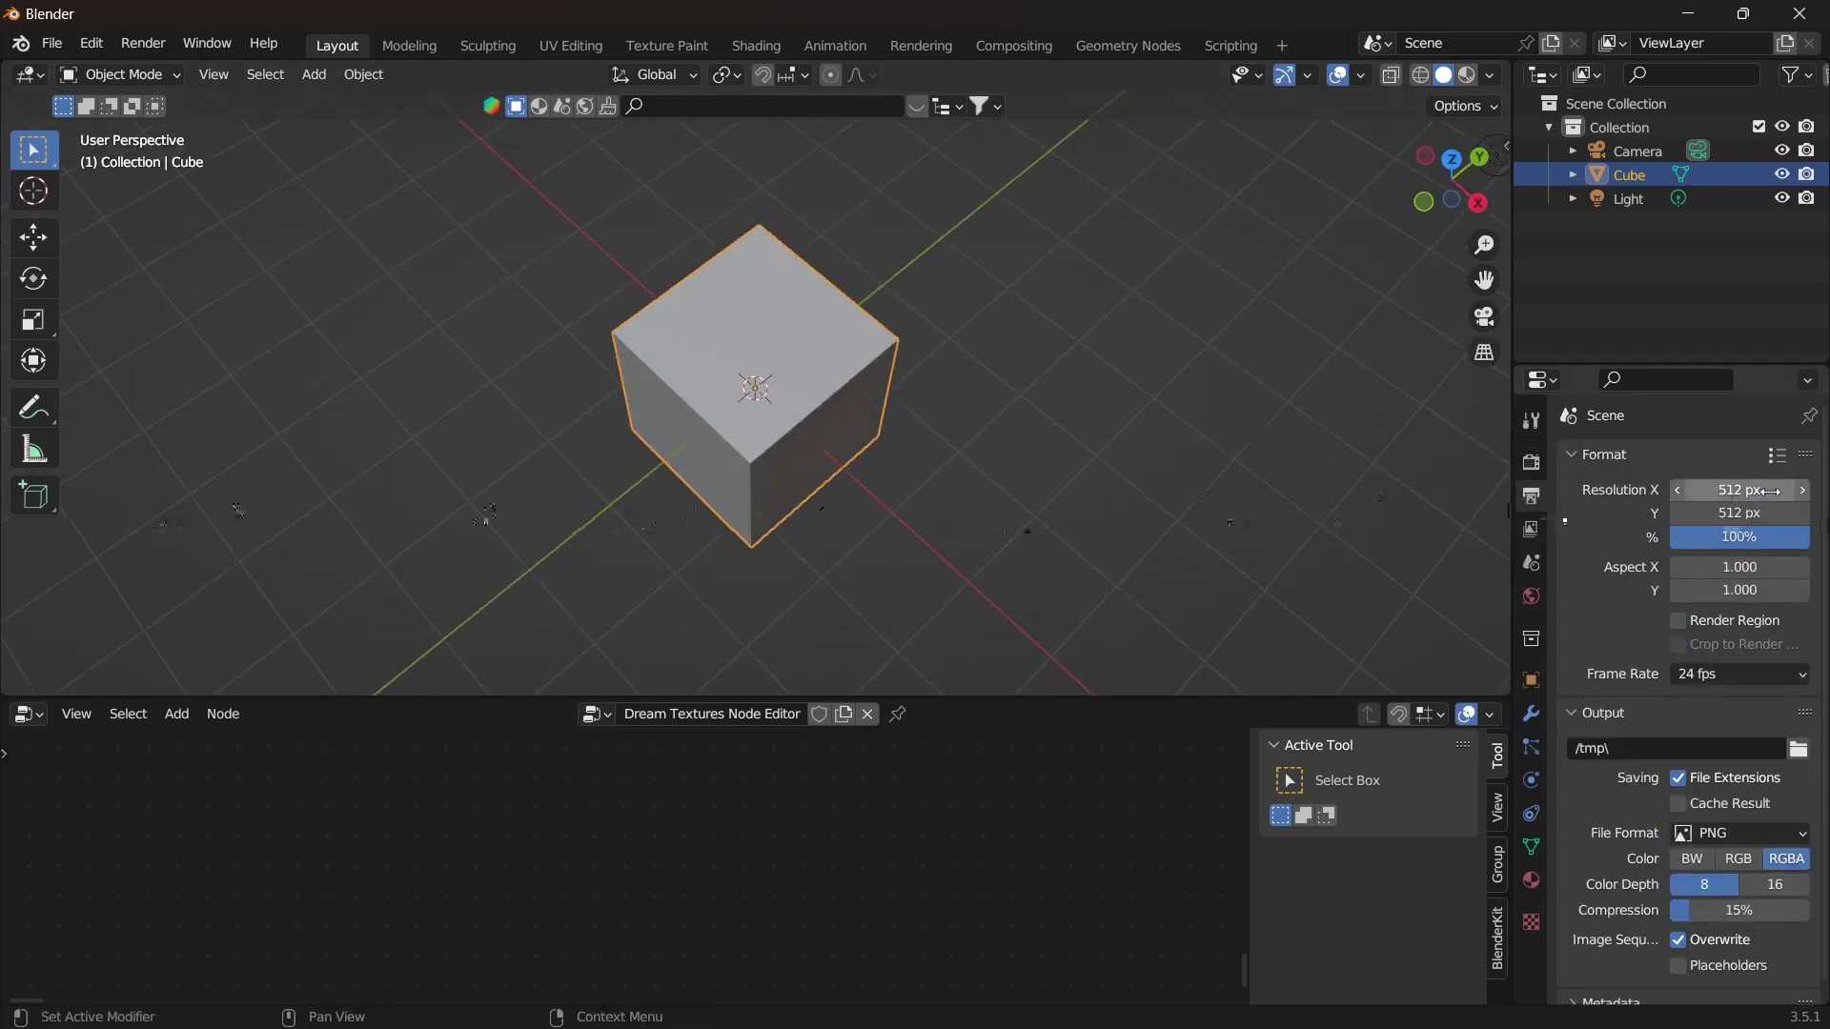
pyautogui.press('KP_0')
pyautogui.hotkey('shift', 'a')
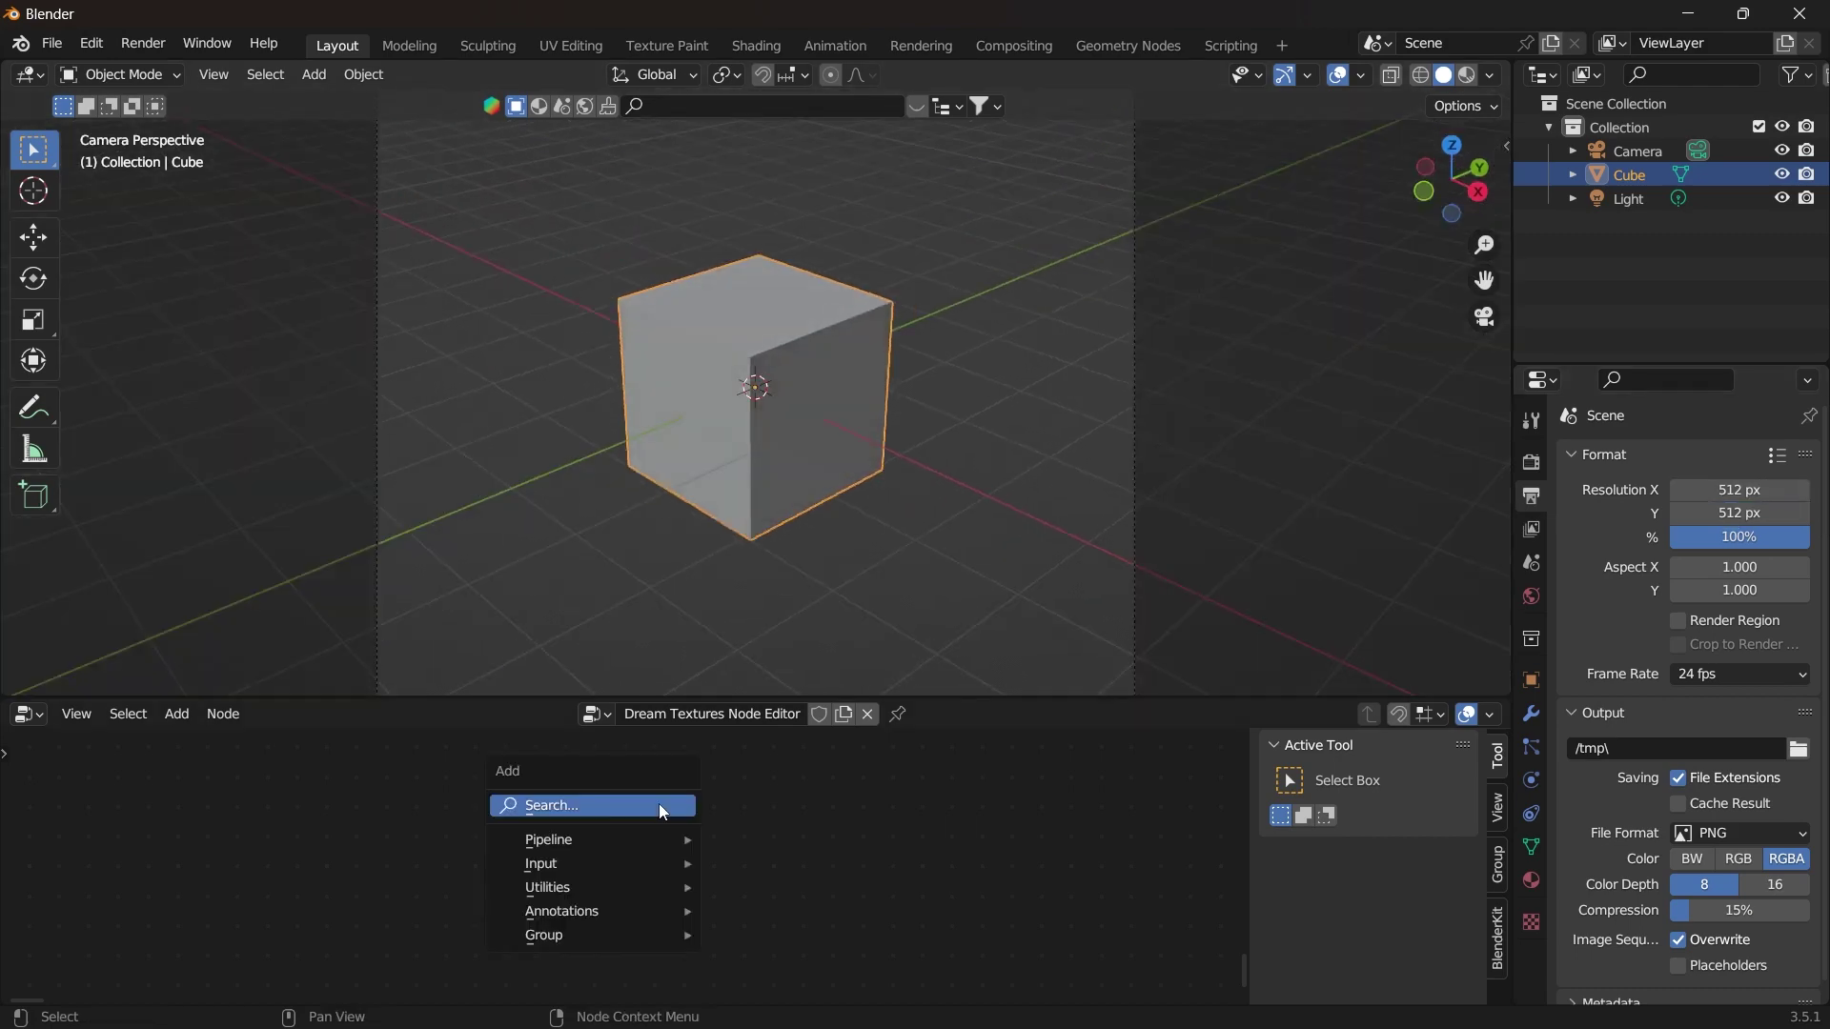
# Add a Stable Diffusion node using the runwayml/stable-diffusion-v1-5 model
pyautogui.click(663, 811)
pyautogui.press('Return')
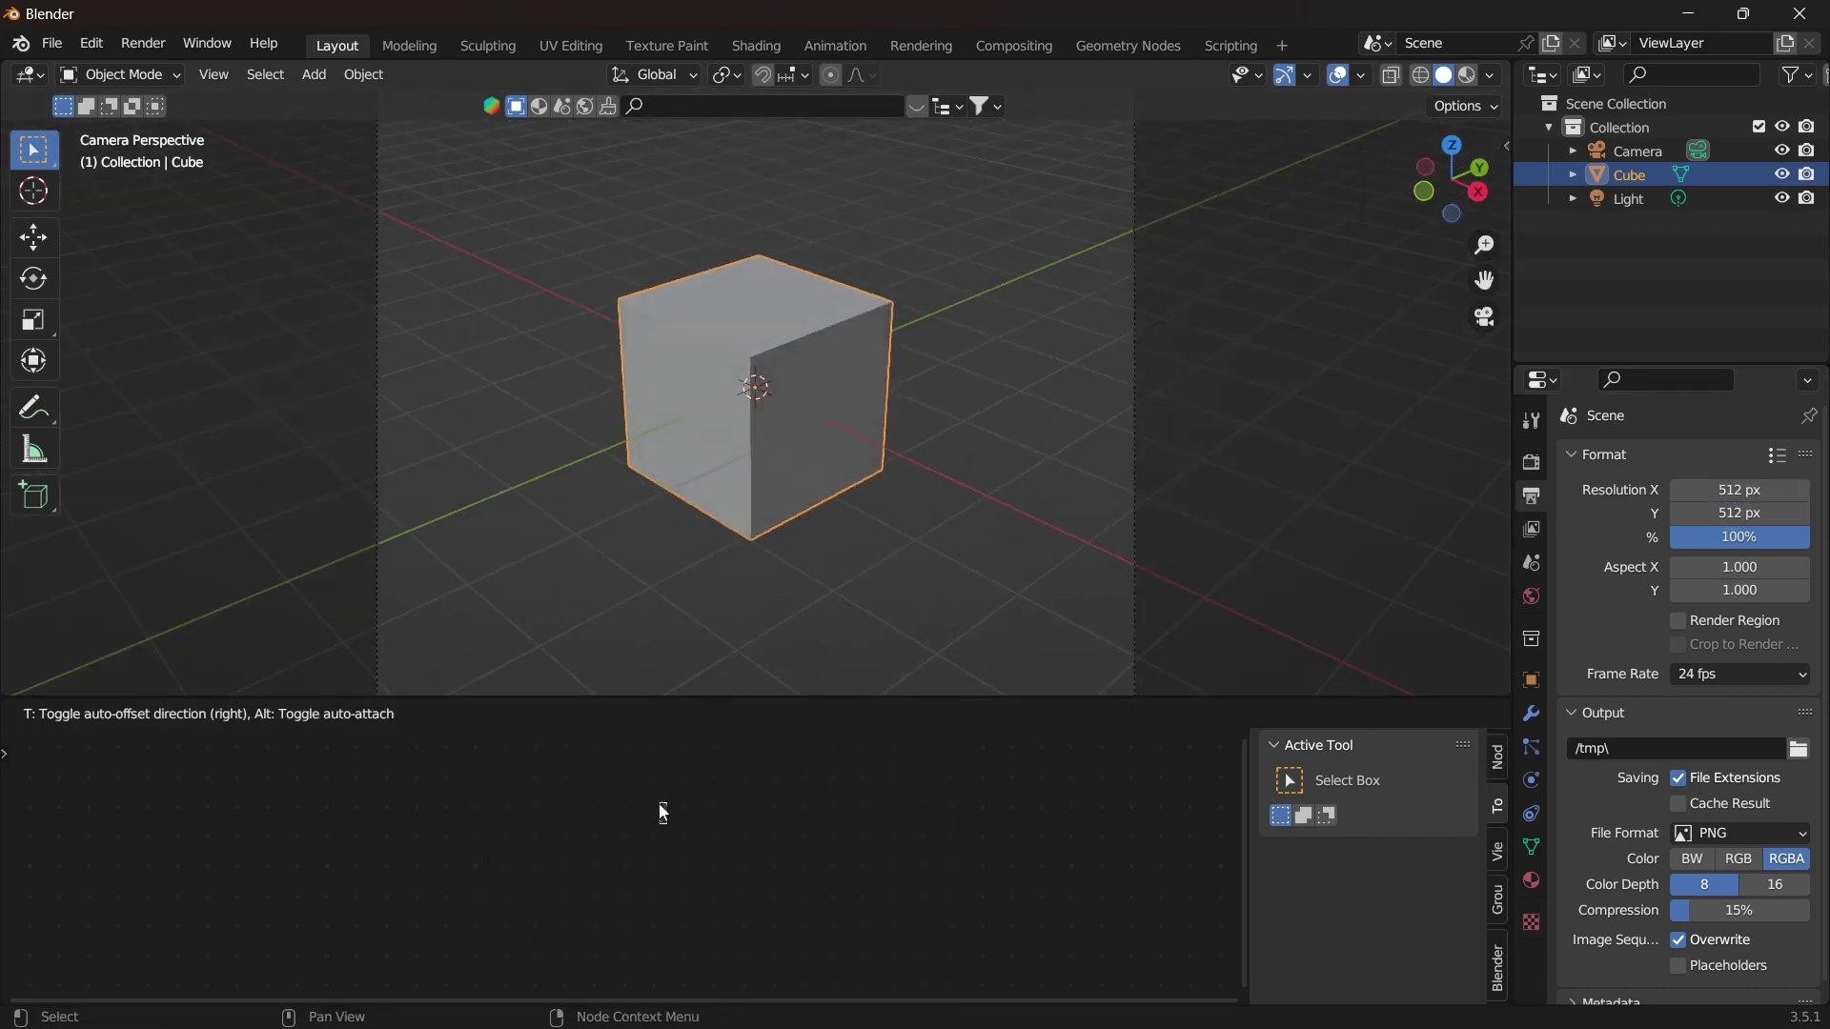
pyautogui.click(662, 811)
pyautogui.scroll(1, 715, 996)
pyautogui.scroll(3, 827, 793)
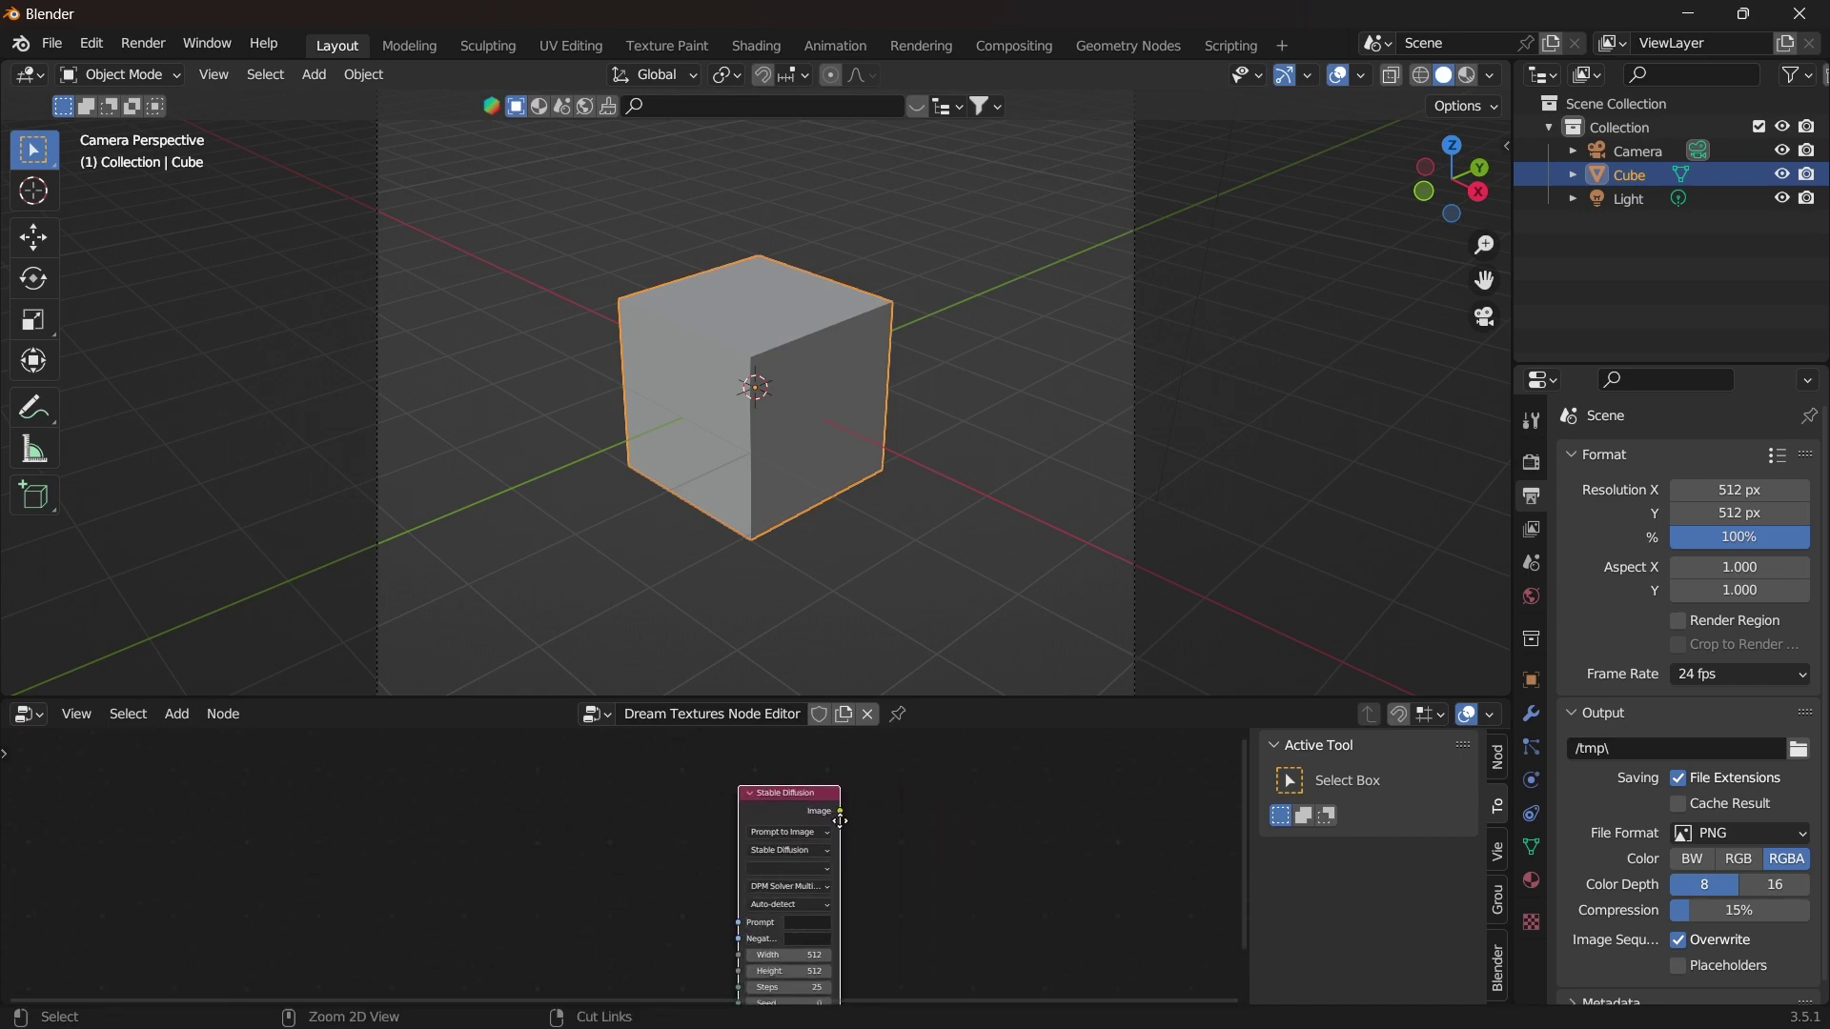
pyautogui.scroll(1, 841, 821)
pyautogui.click(851, 869)
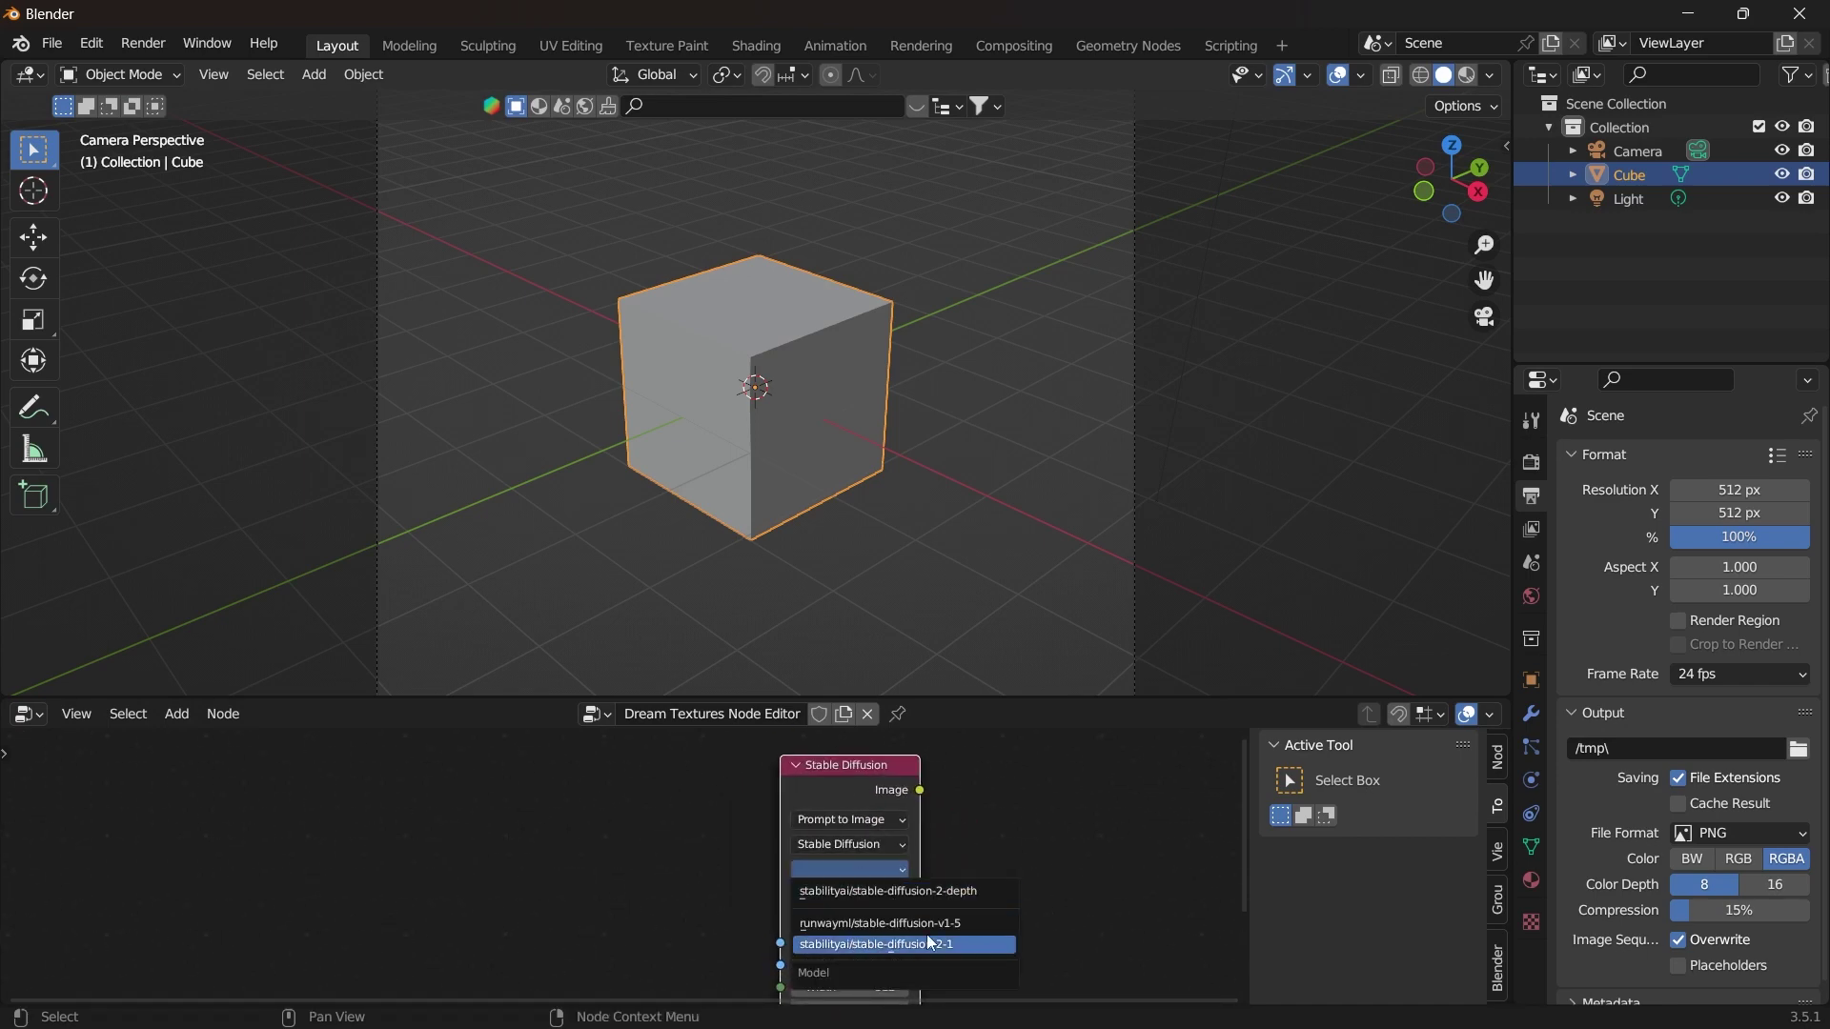
pyautogui.click(972, 921)
# Add a Render Properties node and connect Resolution X/Y to Stable Diffusion's Width/Height
pyautogui.hotkey('shift', 'a')
pyautogui.write('render')
pyautogui.press('Return')
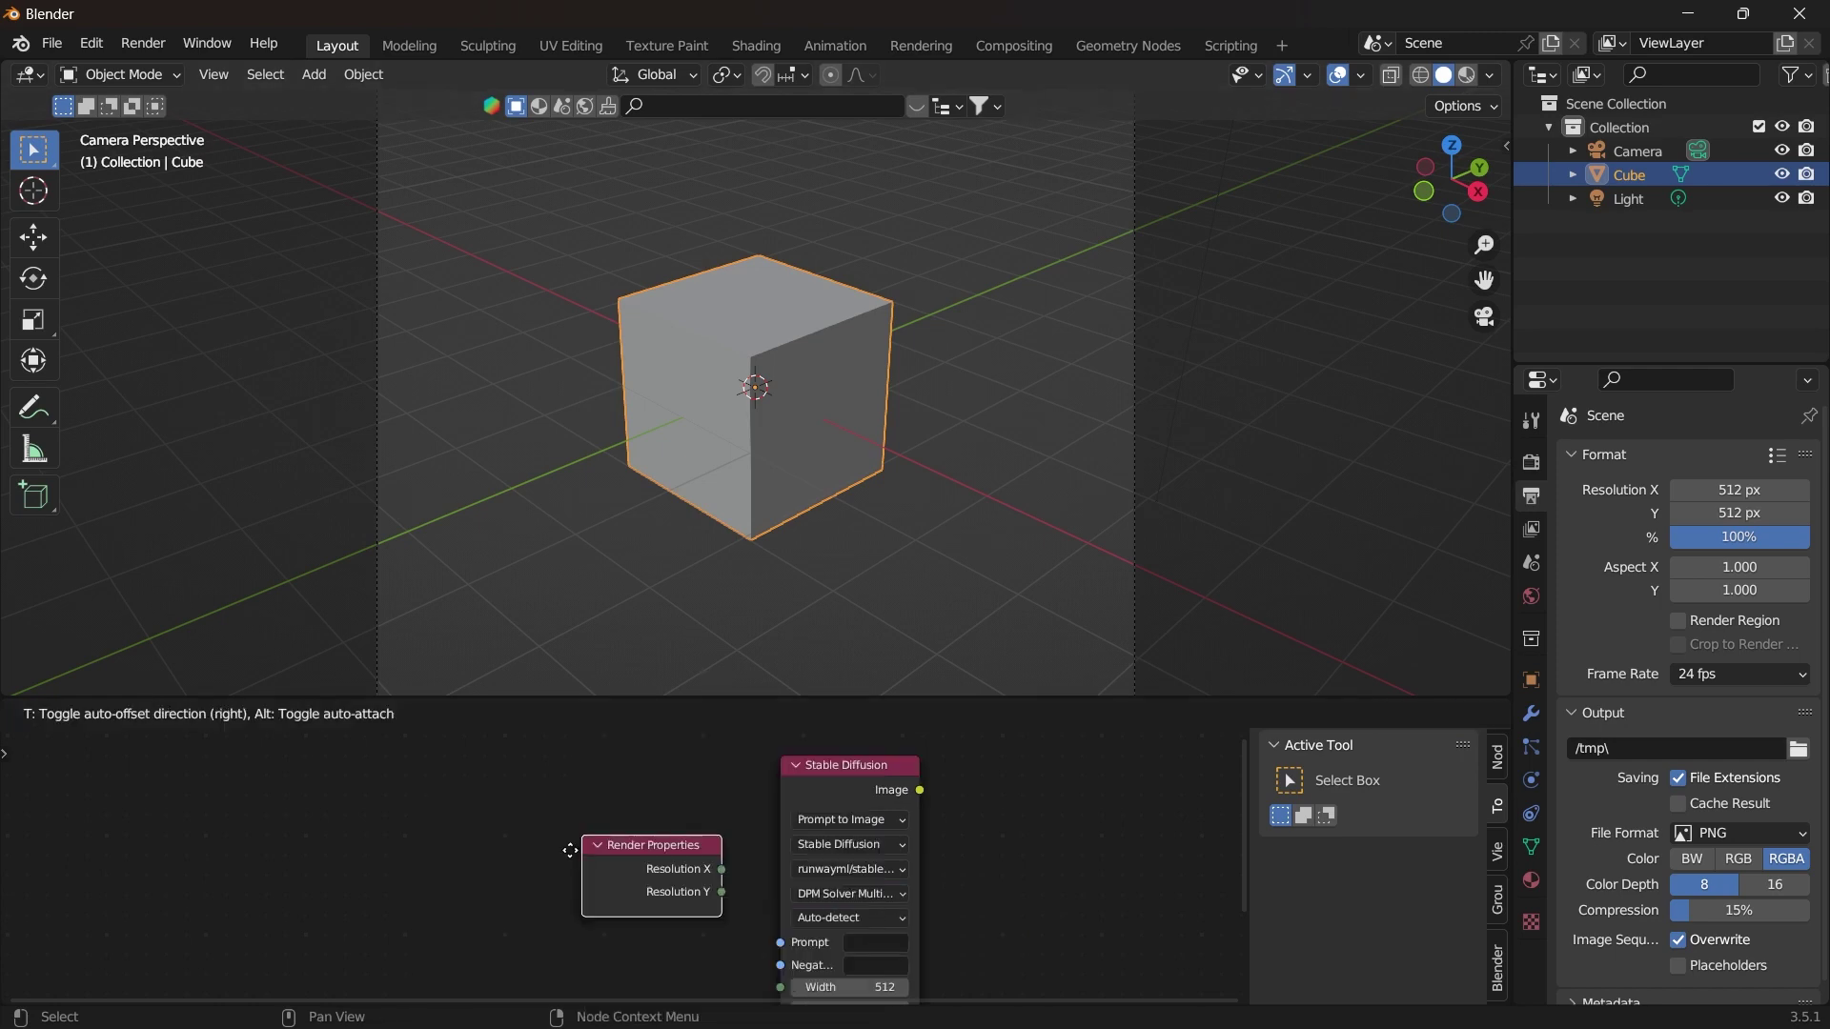
pyautogui.click(505, 817)
pyautogui.moveTo(644, 873); pyautogui.dragTo(667, 825, button='middle')
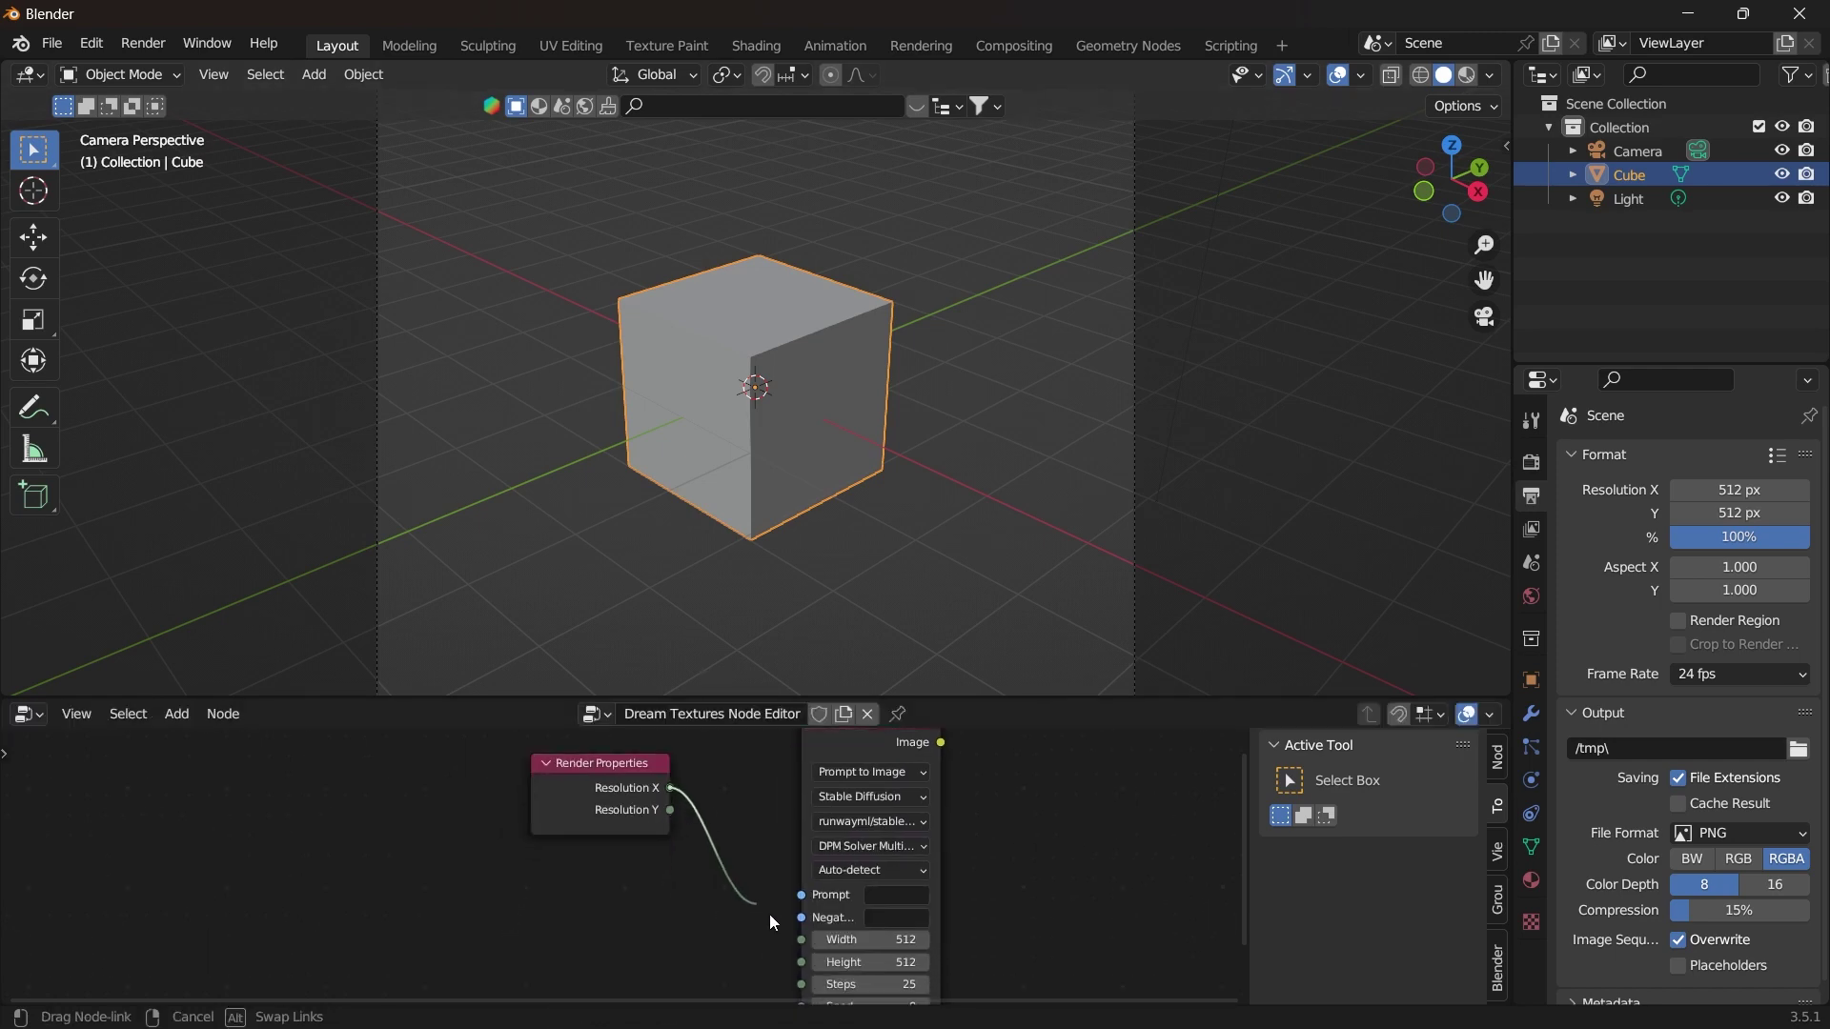
pyautogui.moveTo(671, 789); pyautogui.dragTo(802, 939)
pyautogui.moveTo(671, 810); pyautogui.dragTo(799, 866)
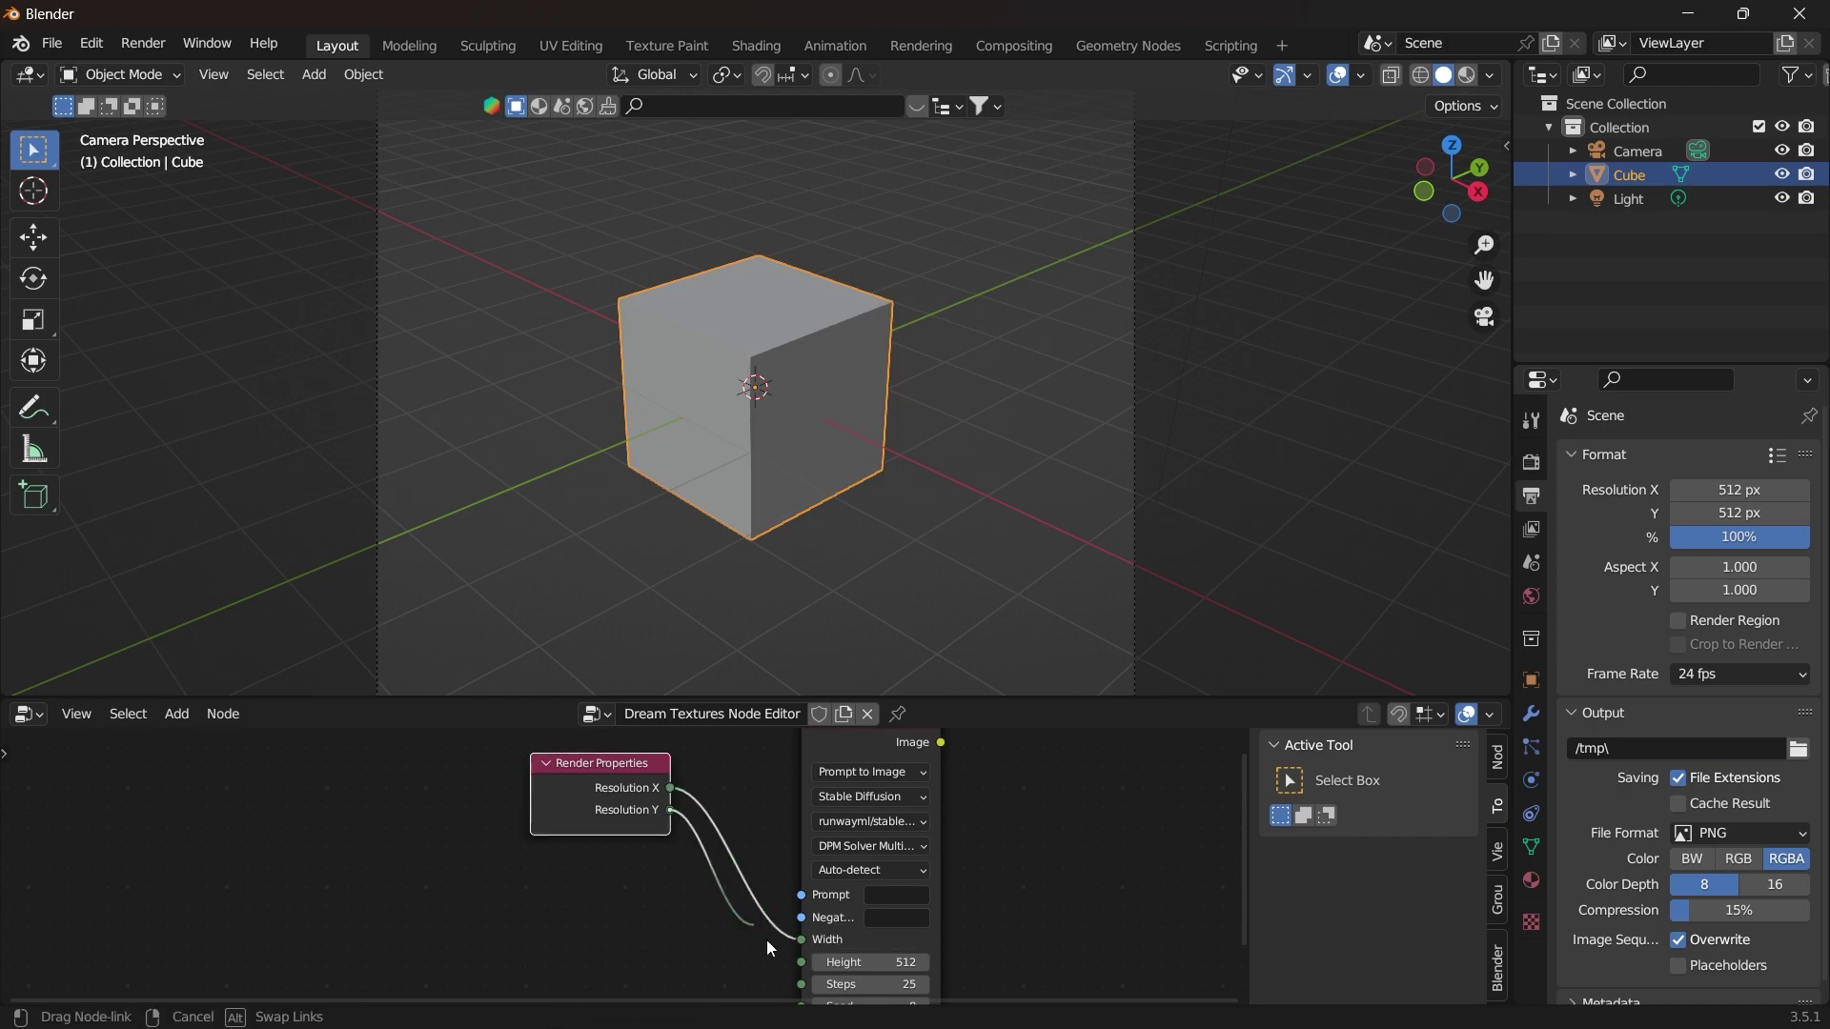
pyautogui.moveTo(603, 886); pyautogui.dragTo(571, 910, button='middle')
pyautogui.moveTo(511, 797); pyautogui.dragTo(419, 801)
# Add a Random Seed node at the lower left of the tree
pyautogui.hotkey('shift', 'a')
pyautogui.click(560, 872)
pyautogui.write('rando')
pyautogui.click(611, 780)
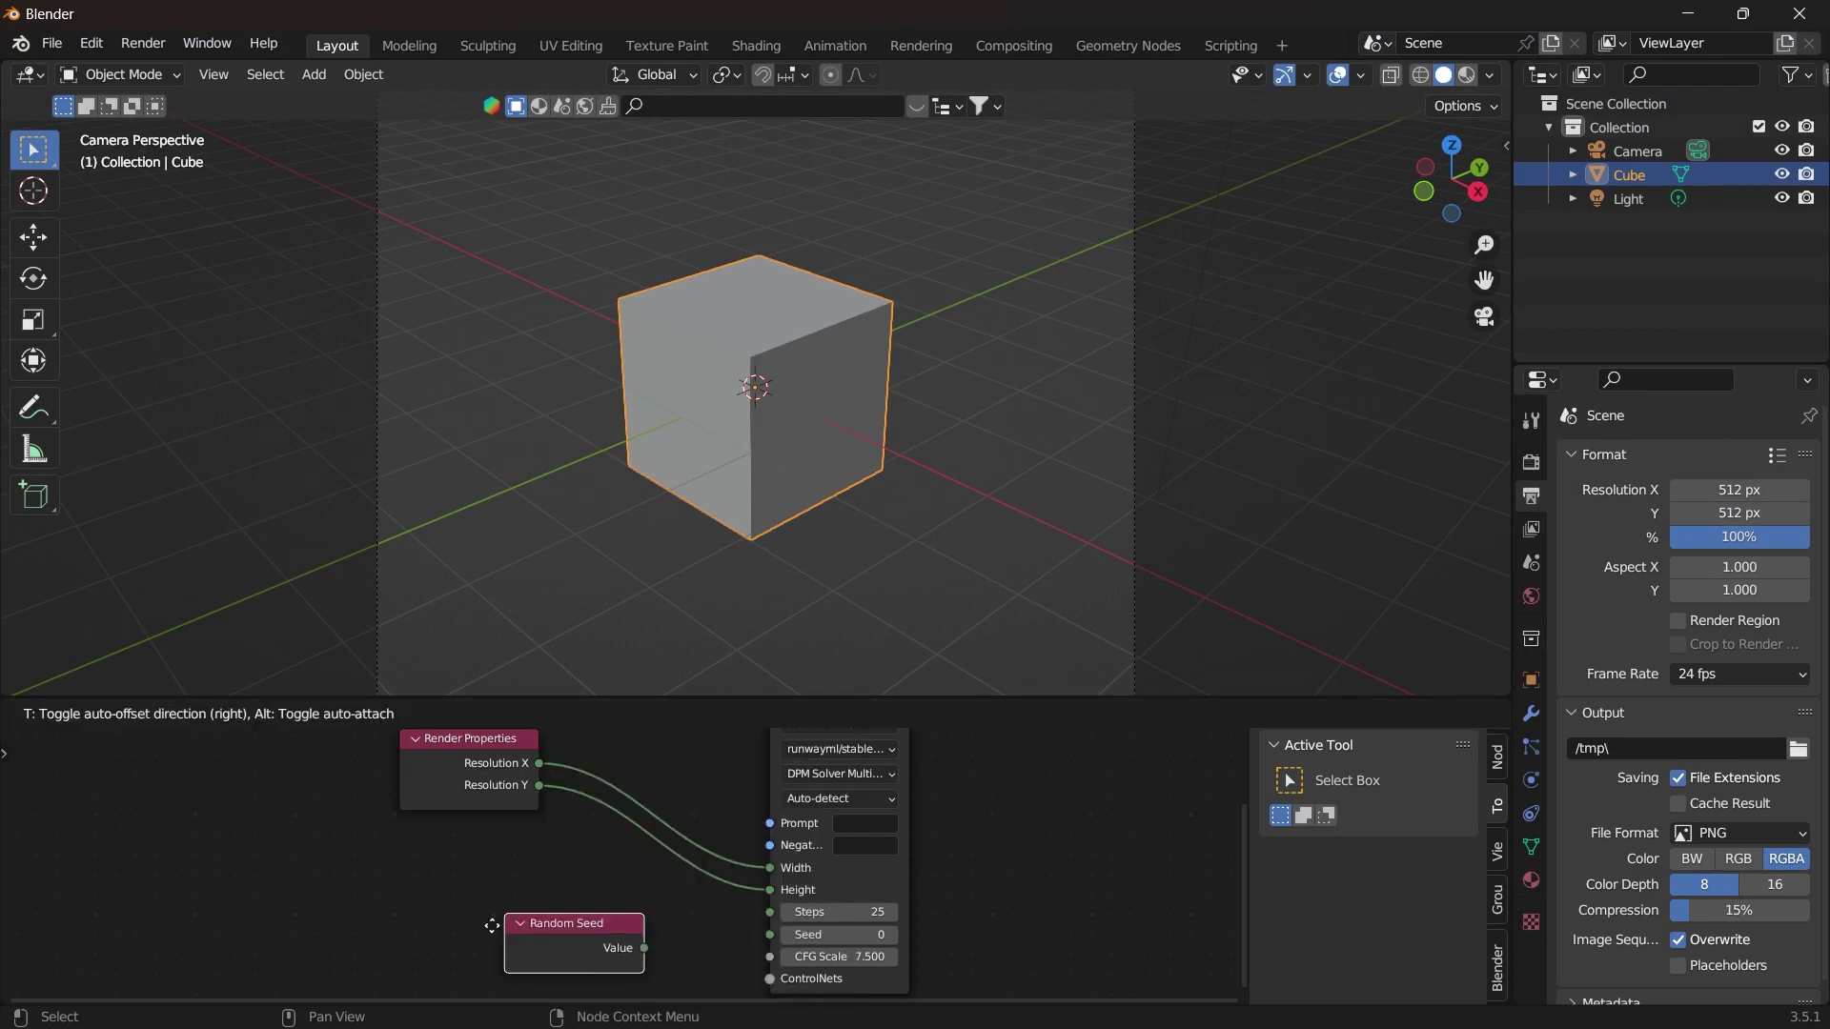
pyautogui.click(449, 867)
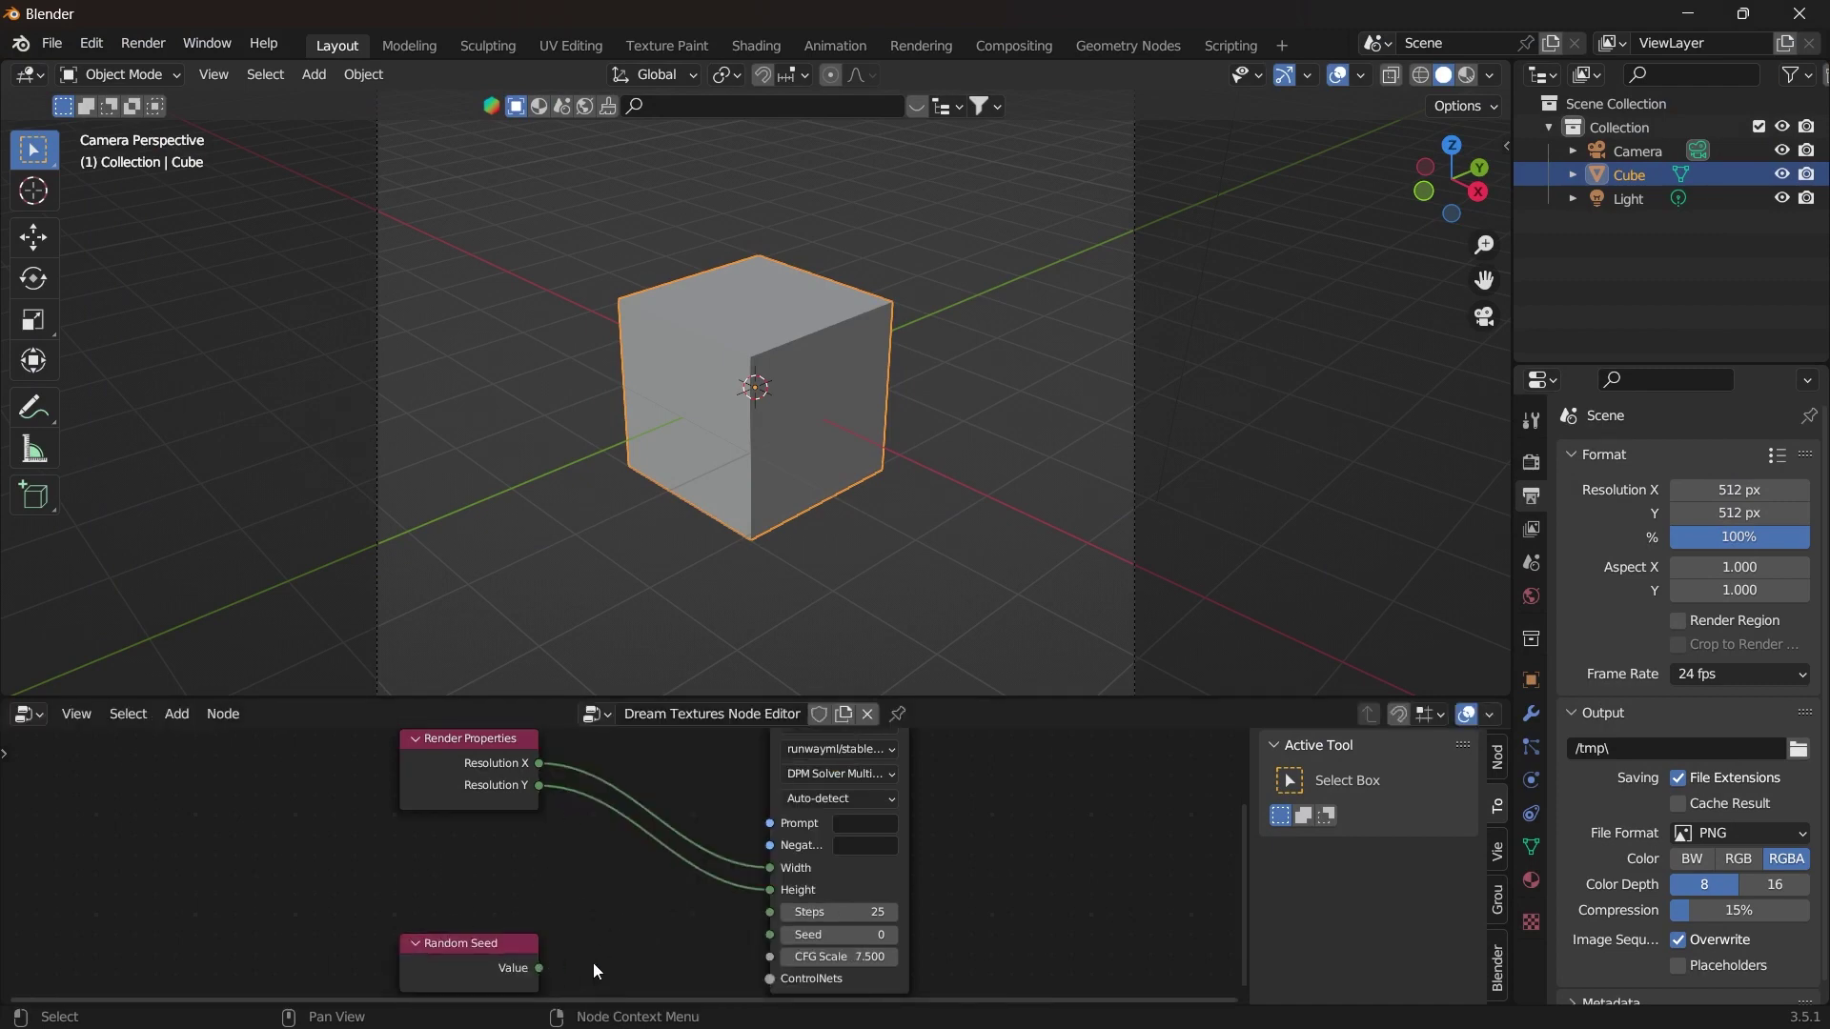
# Center the Stable Diffusion node and add a Group Output node
pyautogui.moveTo(776, 937); pyautogui.dragTo(581, 1028, button='middle')
pyautogui.hotkey('shift', 'a')
pyautogui.write('sdt')
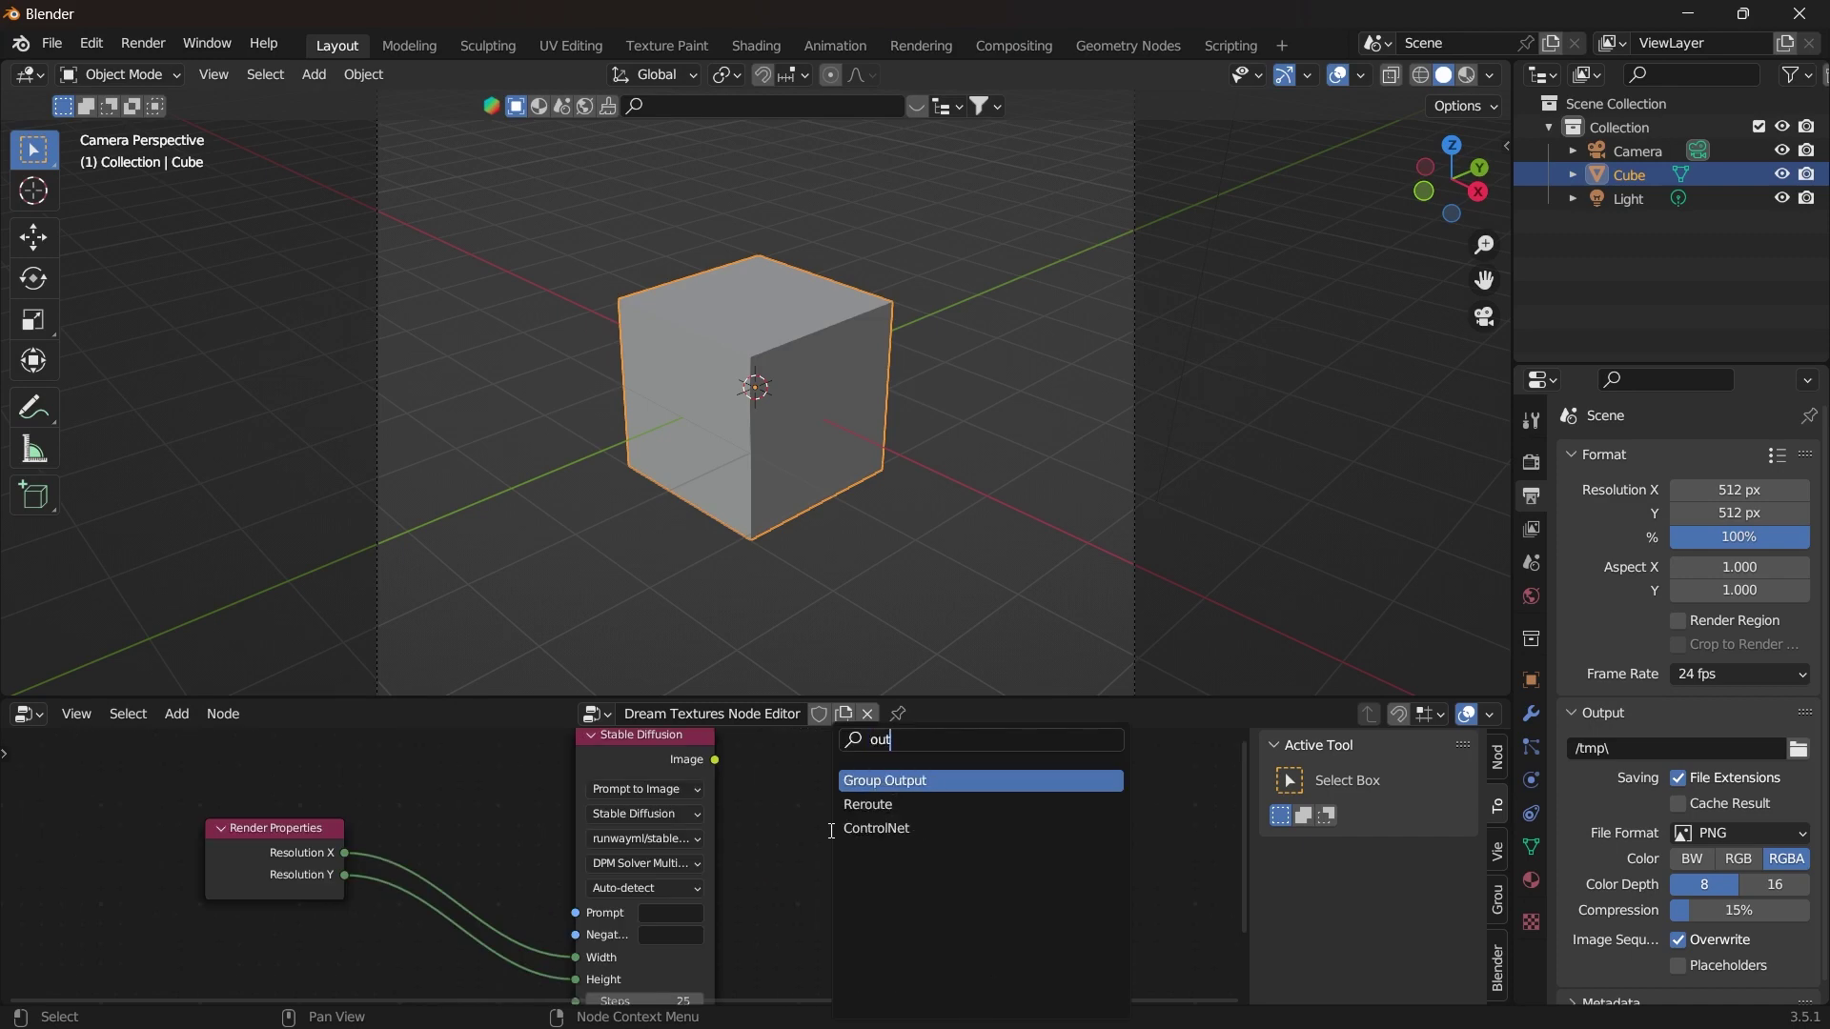
pyautogui.click(862, 779)
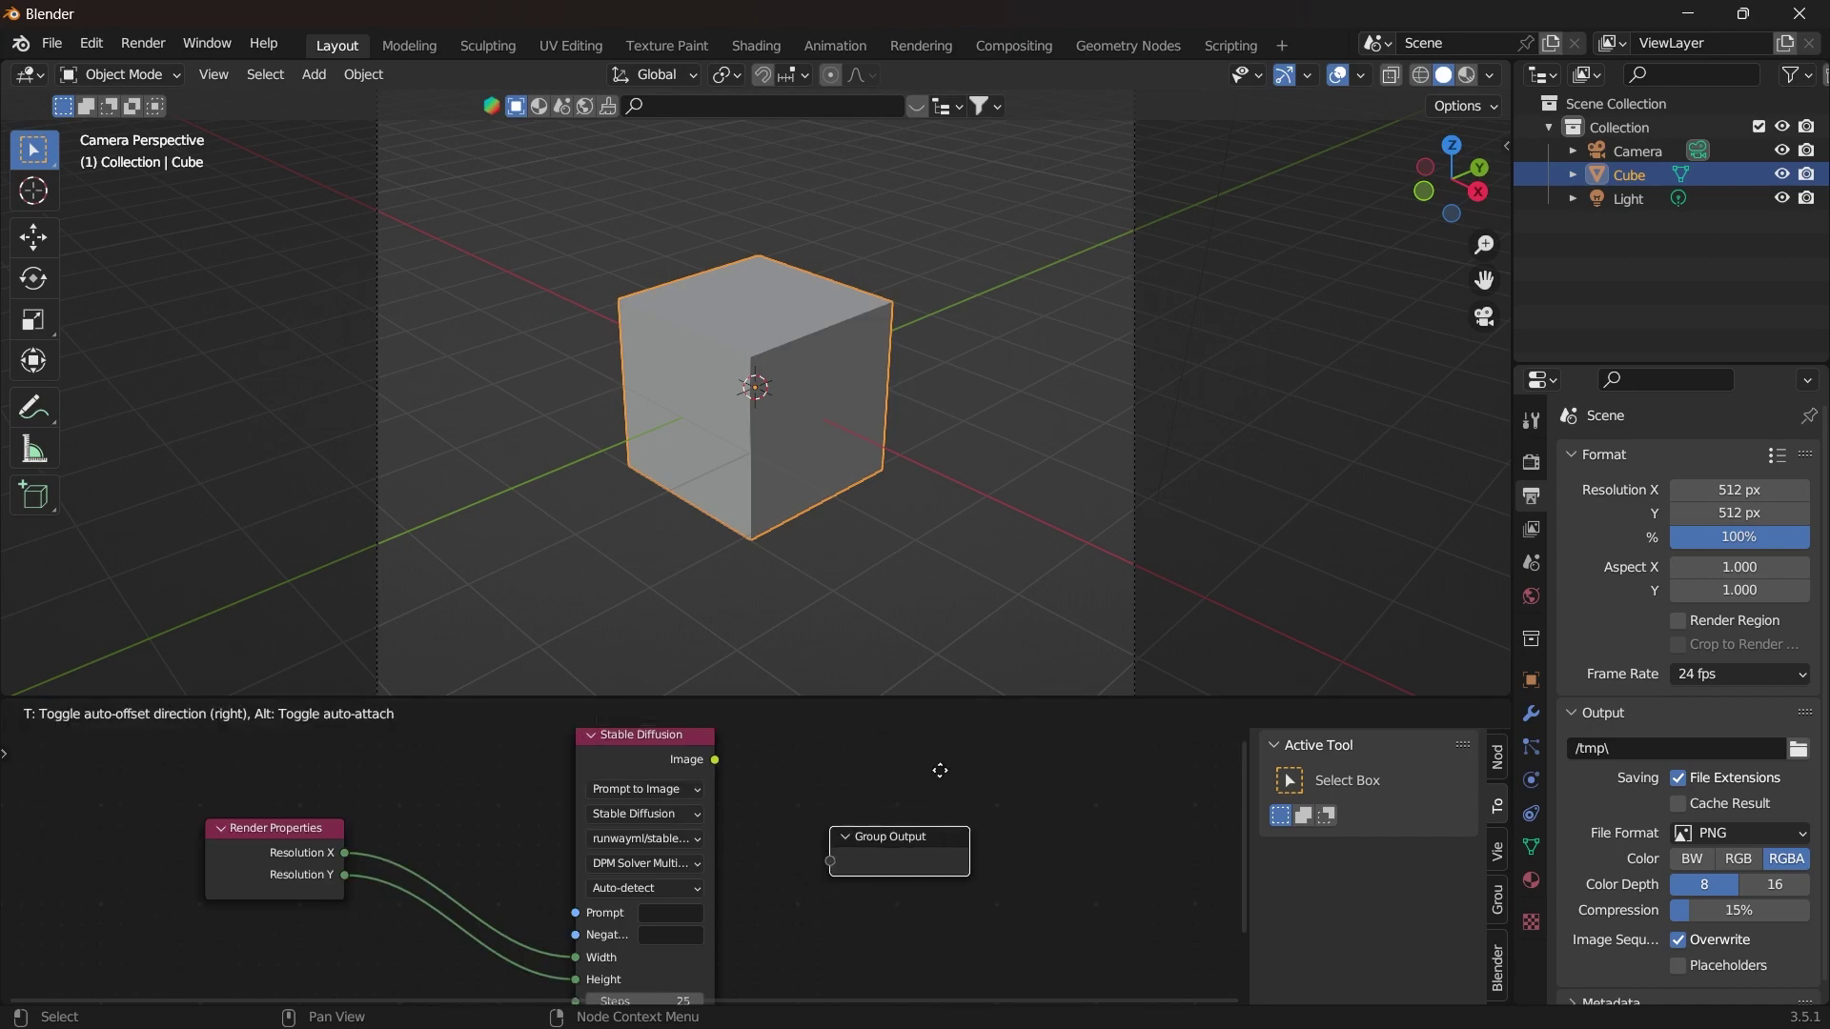
# Place Group Output beside Stable Diffusion, link its Image output to it, and enlarge the viewport
pyautogui.click(1001, 739)
pyautogui.moveTo(714, 762); pyautogui.dragTo(912, 825)
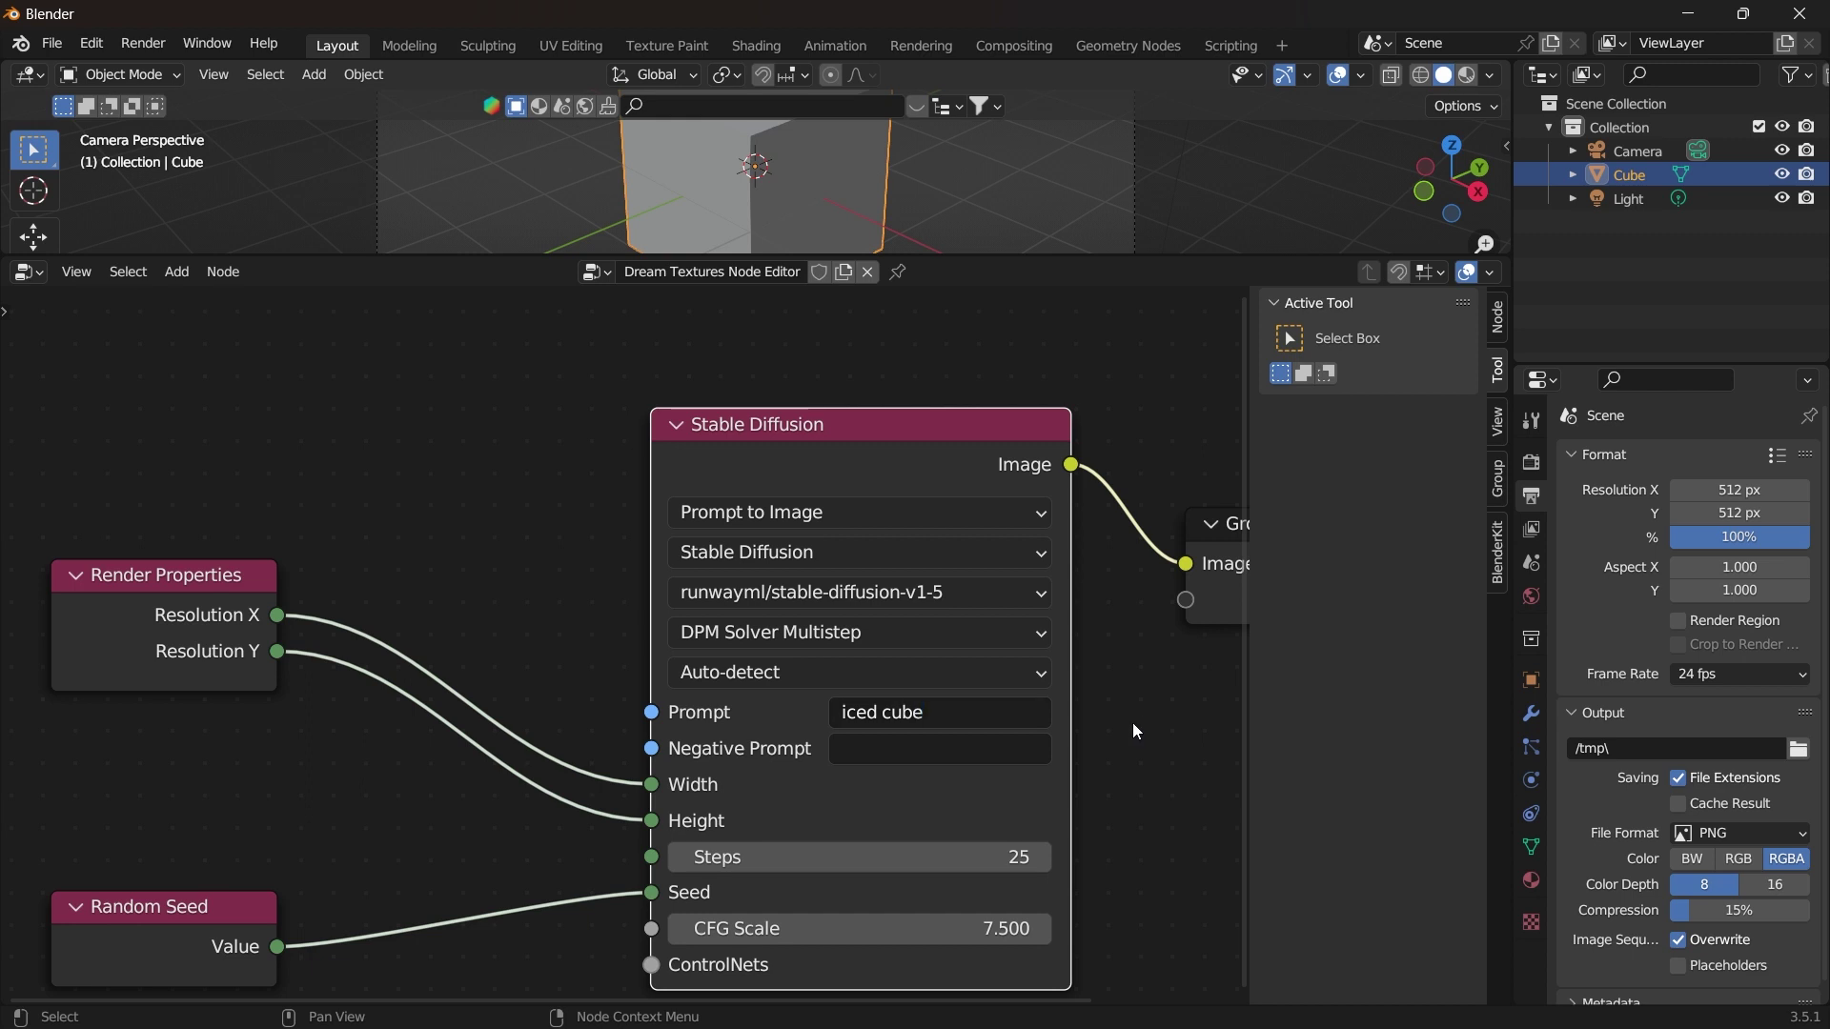
pyautogui.press('Home')
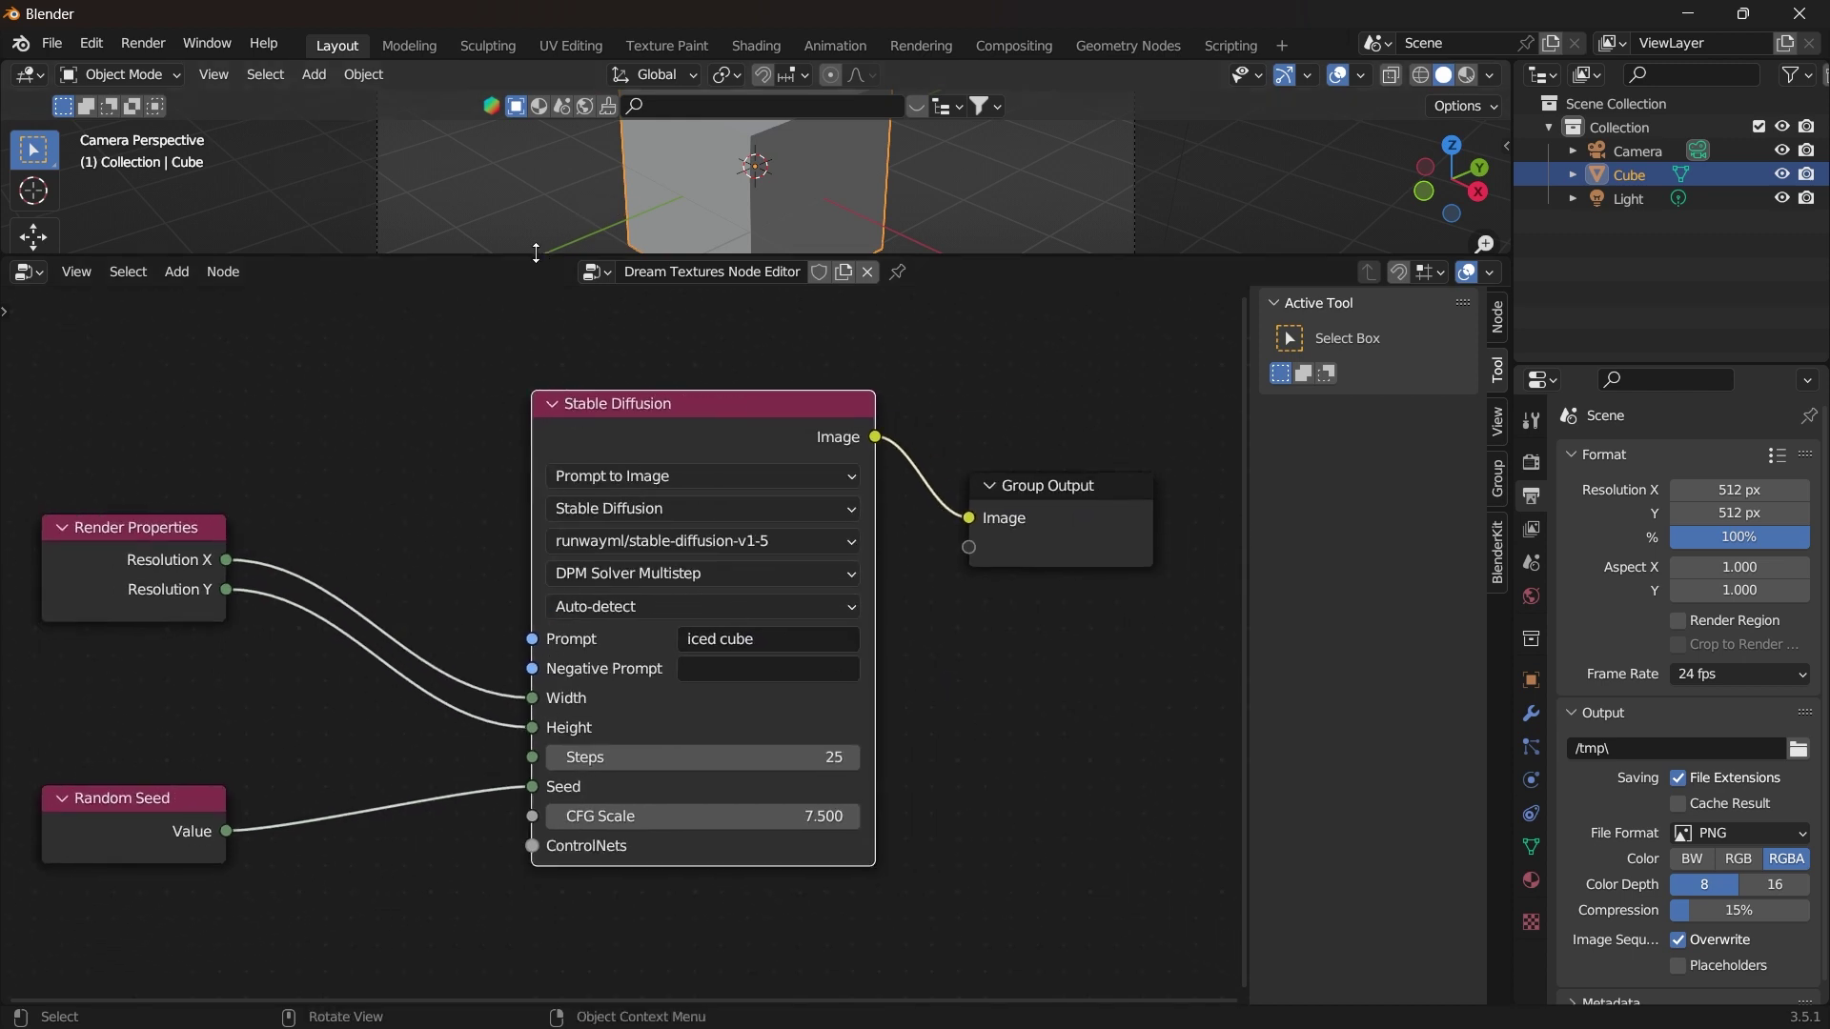
pyautogui.moveTo(540, 250); pyautogui.dragTo(502, 438)
# Keep Dream Textures as the render engine and render the current frame as an image
pyautogui.click(143, 43)
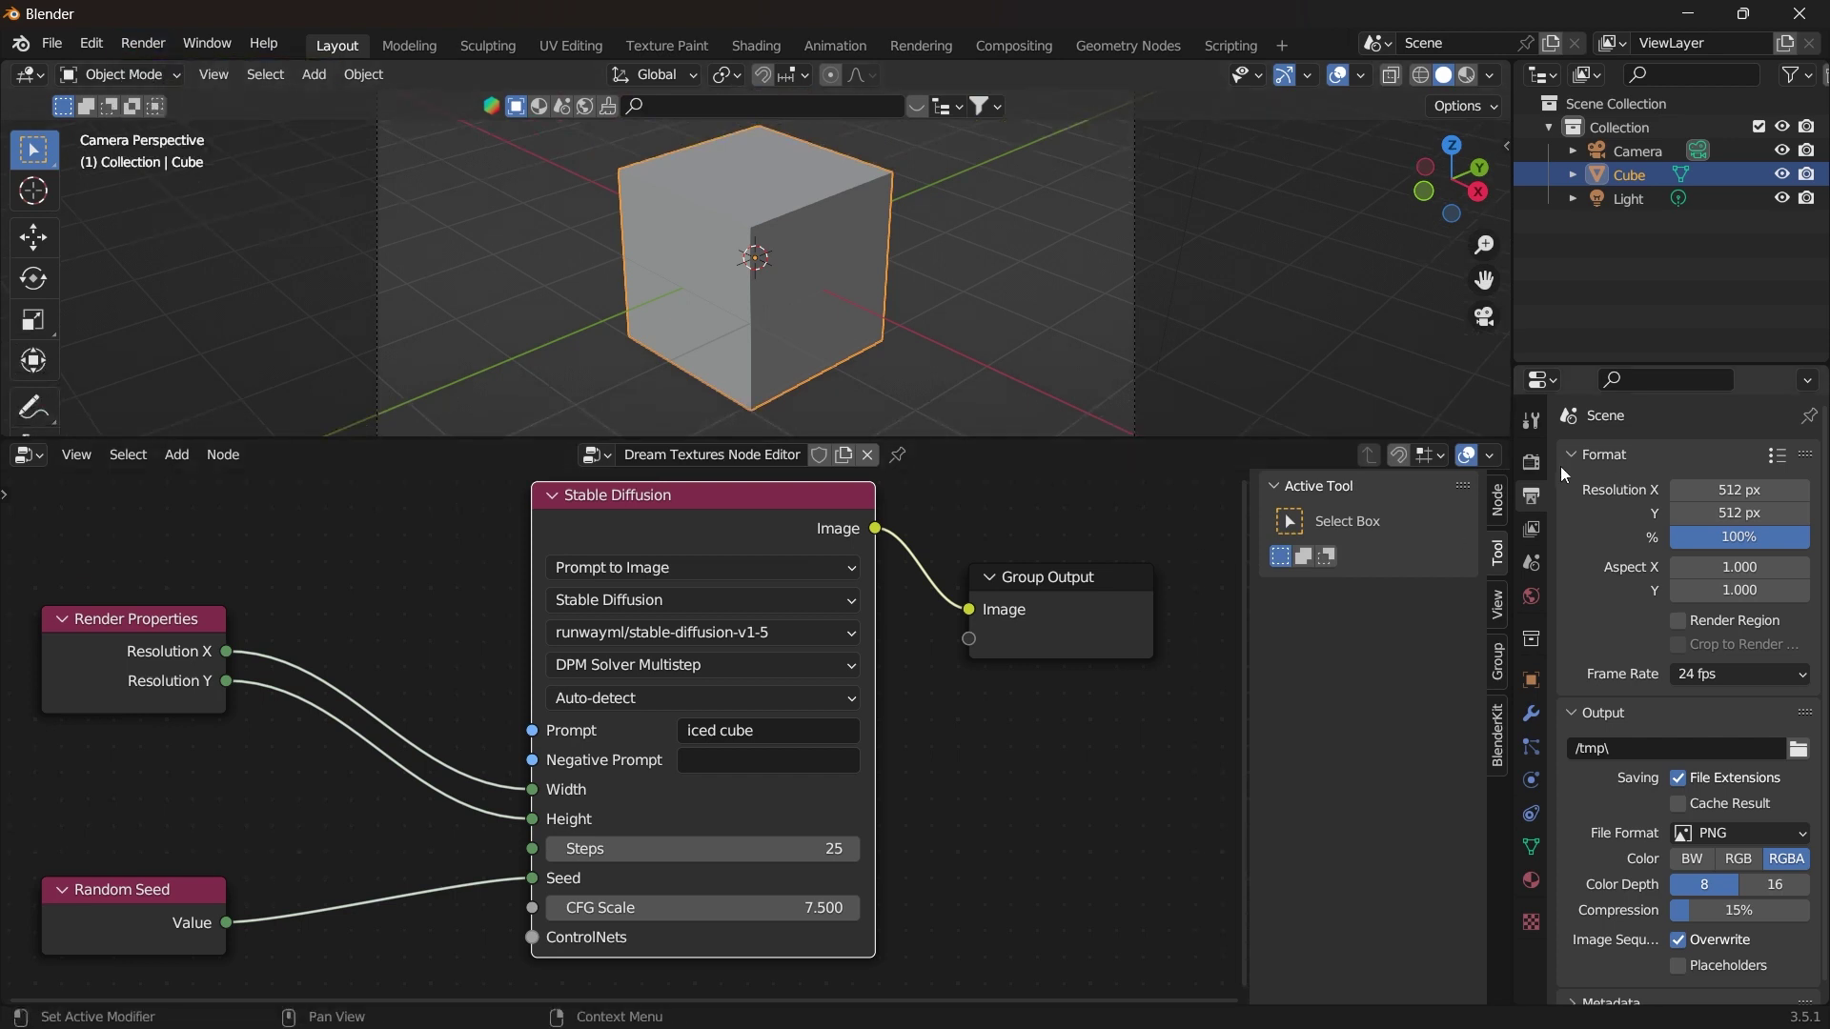
pyautogui.click(1540, 462)
pyautogui.click(1768, 458)
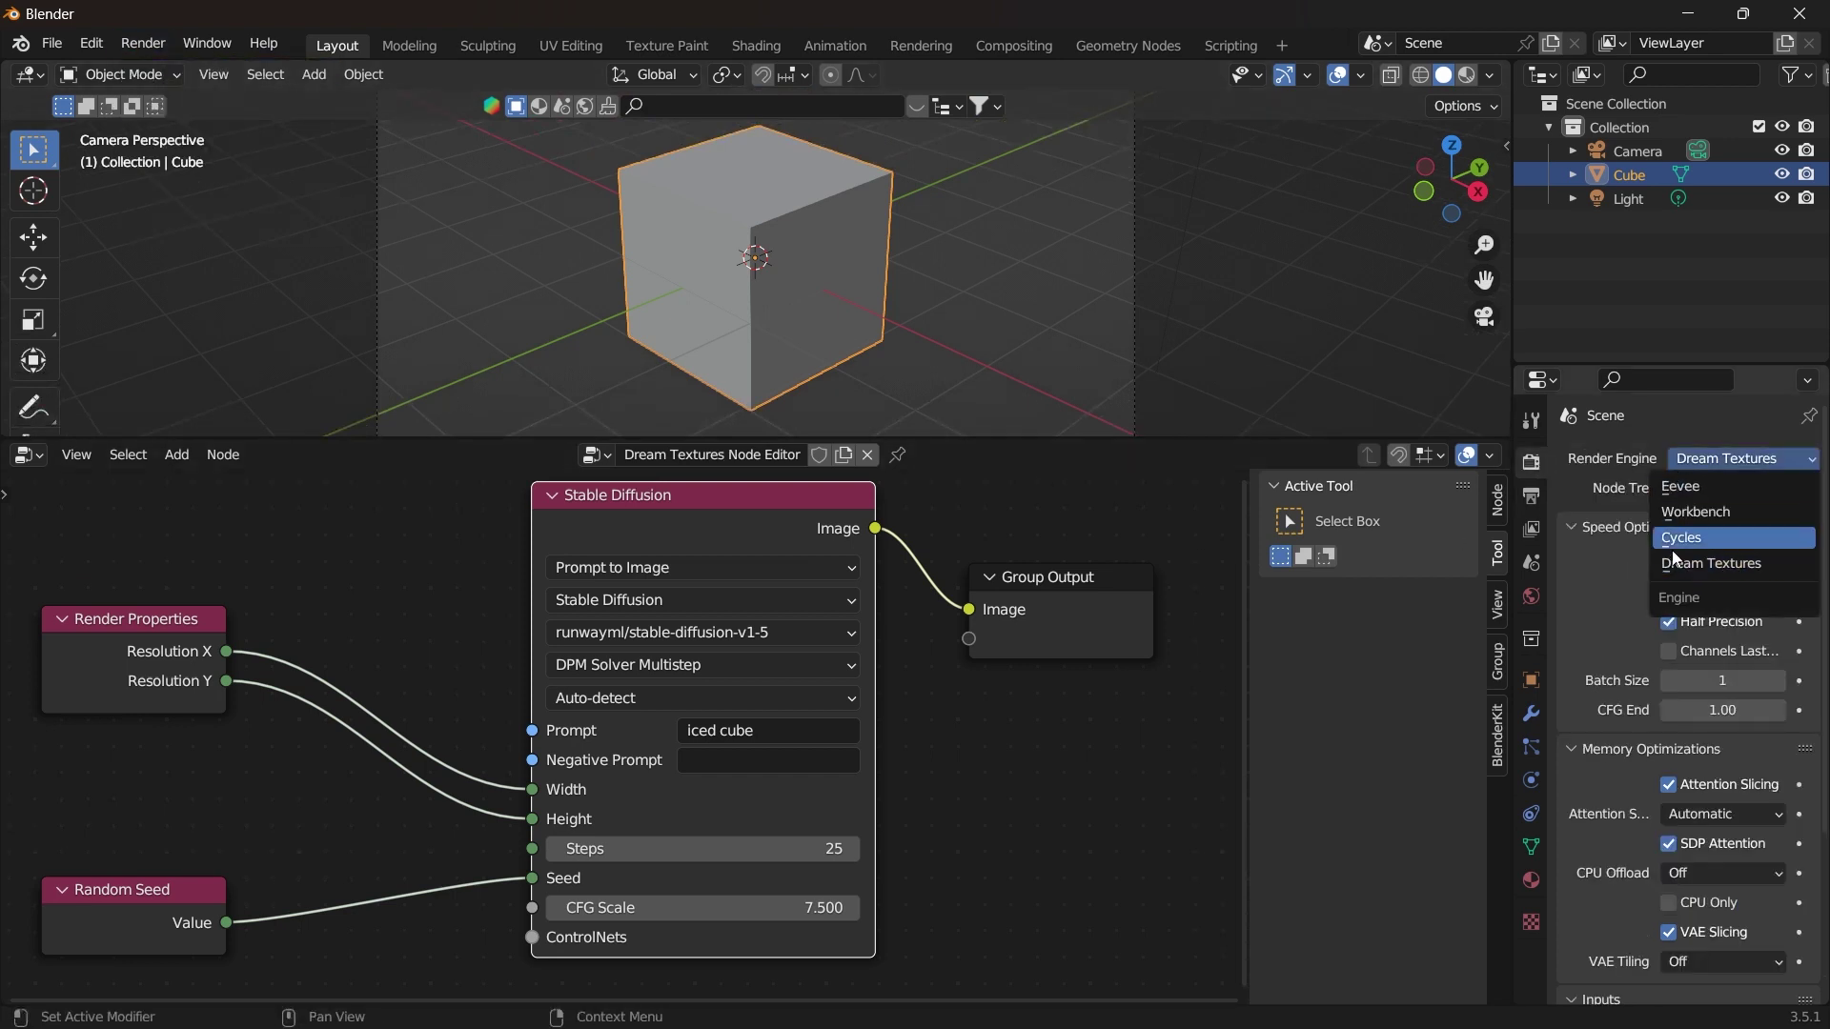
pyautogui.click(1711, 563)
pyautogui.click(92, 44)
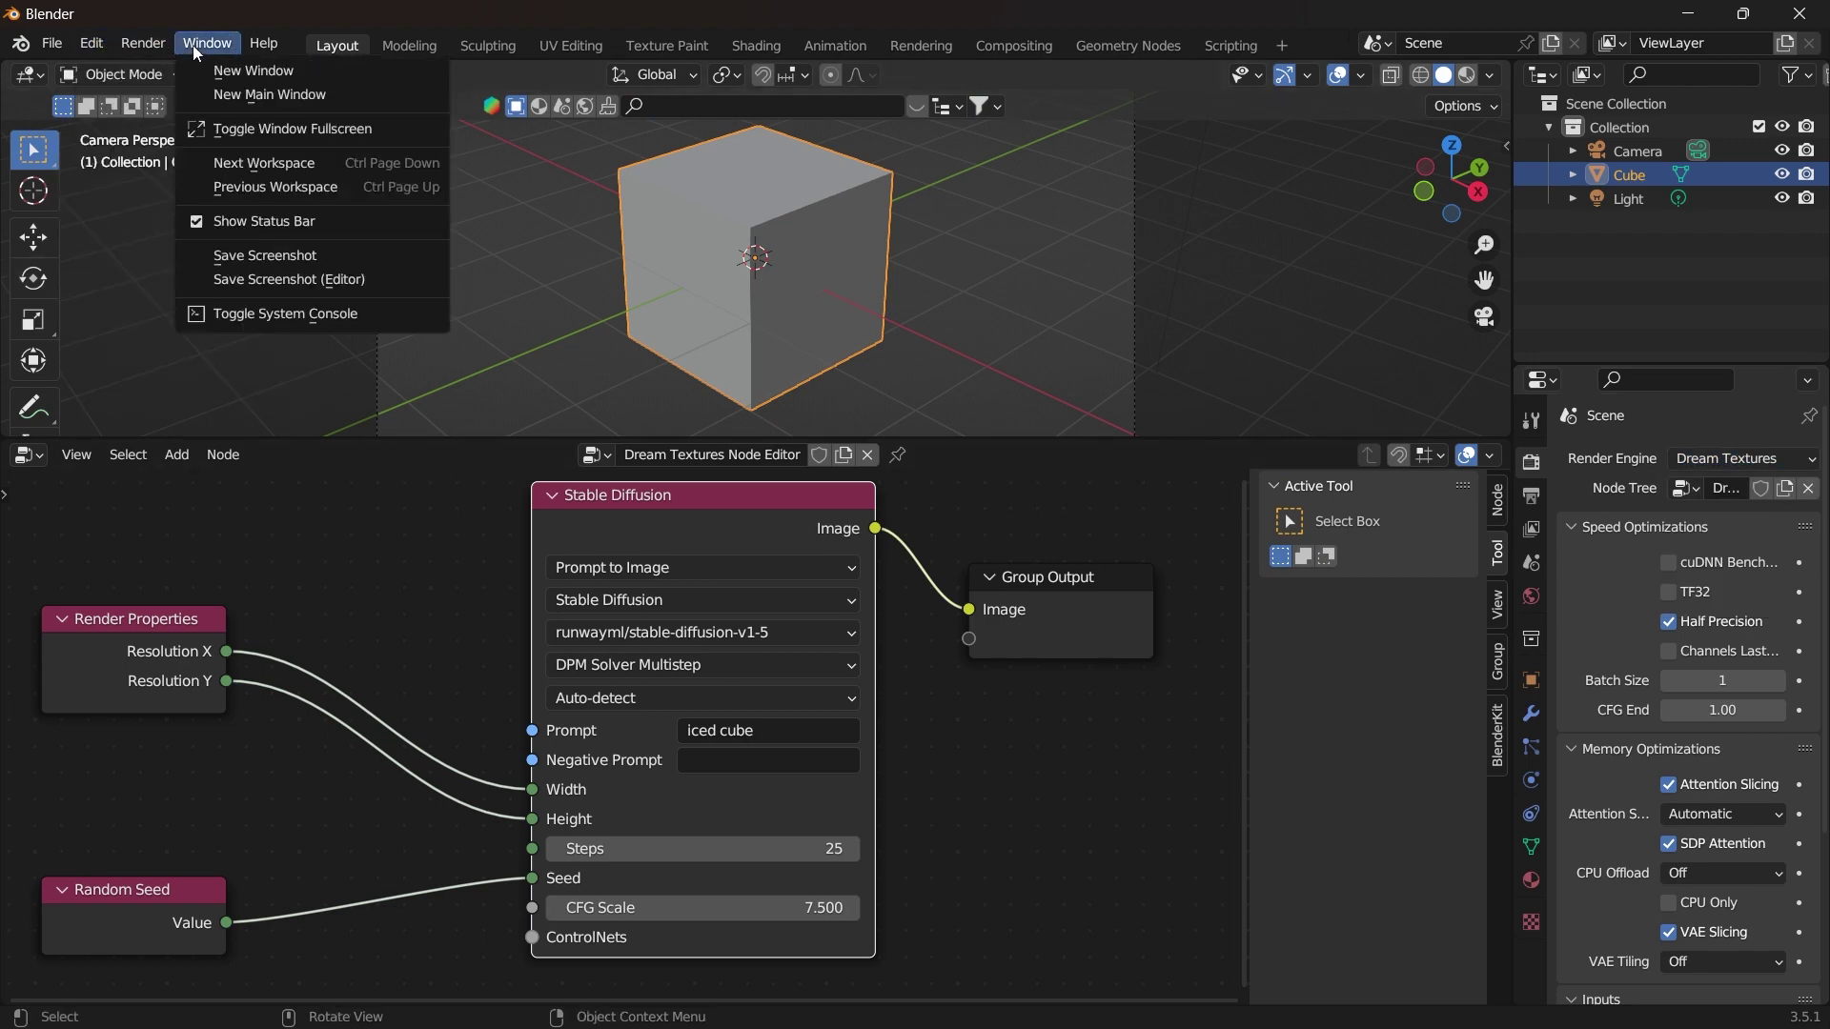
pyautogui.click(152, 80)
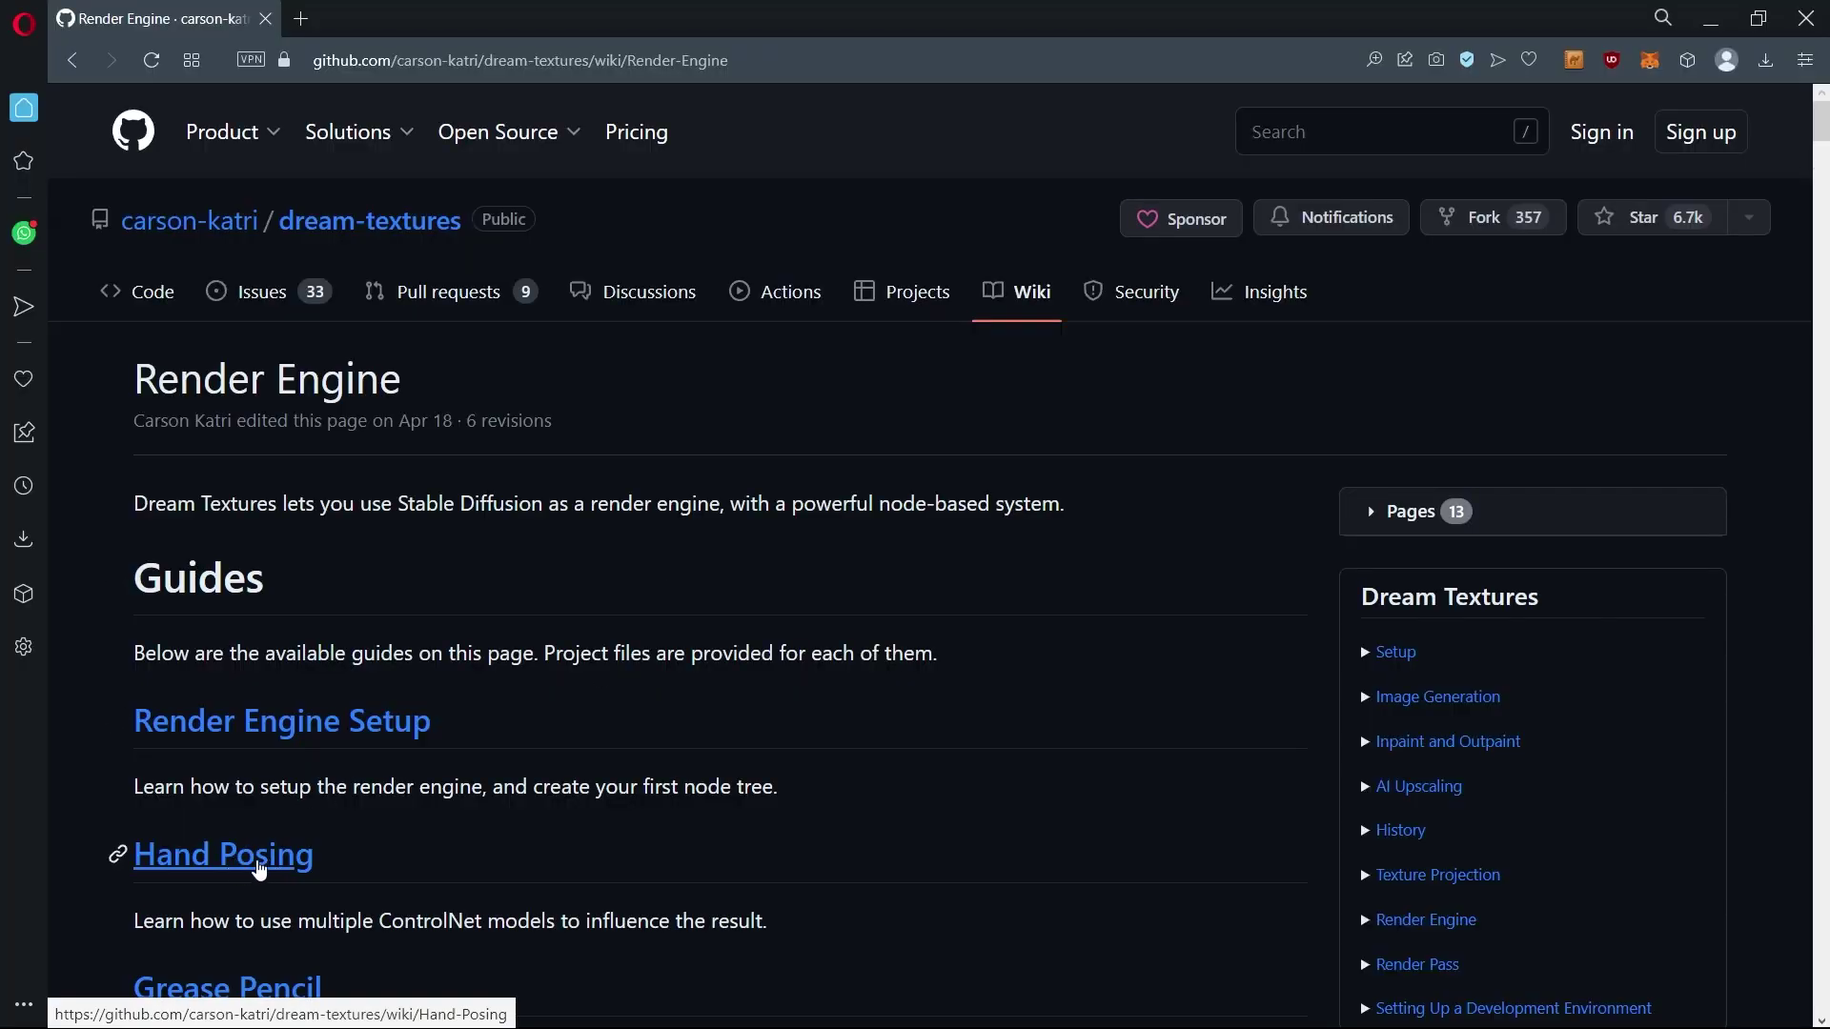
# Open the Hand Posing wiki guide and select the stable-diffusion-v1-5, openpose and depth model names
pyautogui.click(259, 867)
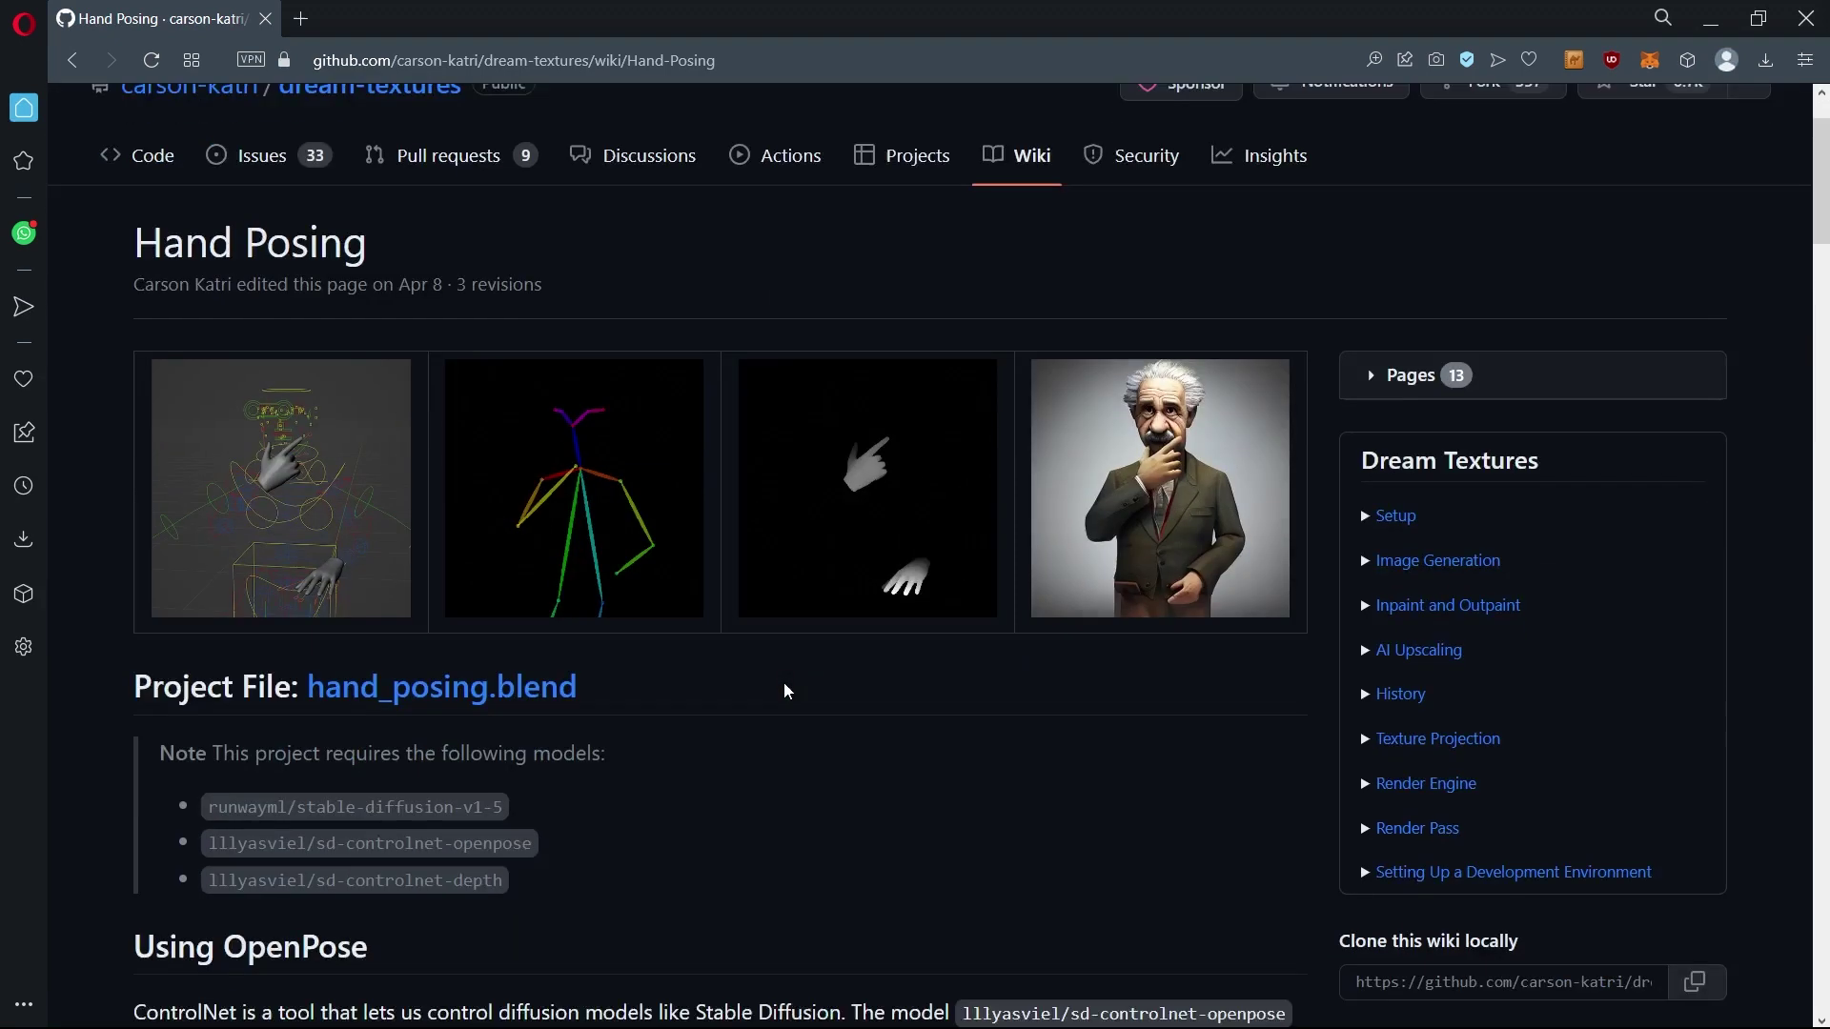
pyautogui.scroll(-2, 461, 770)
pyautogui.moveTo(503, 744); pyautogui.dragTo(207, 744)
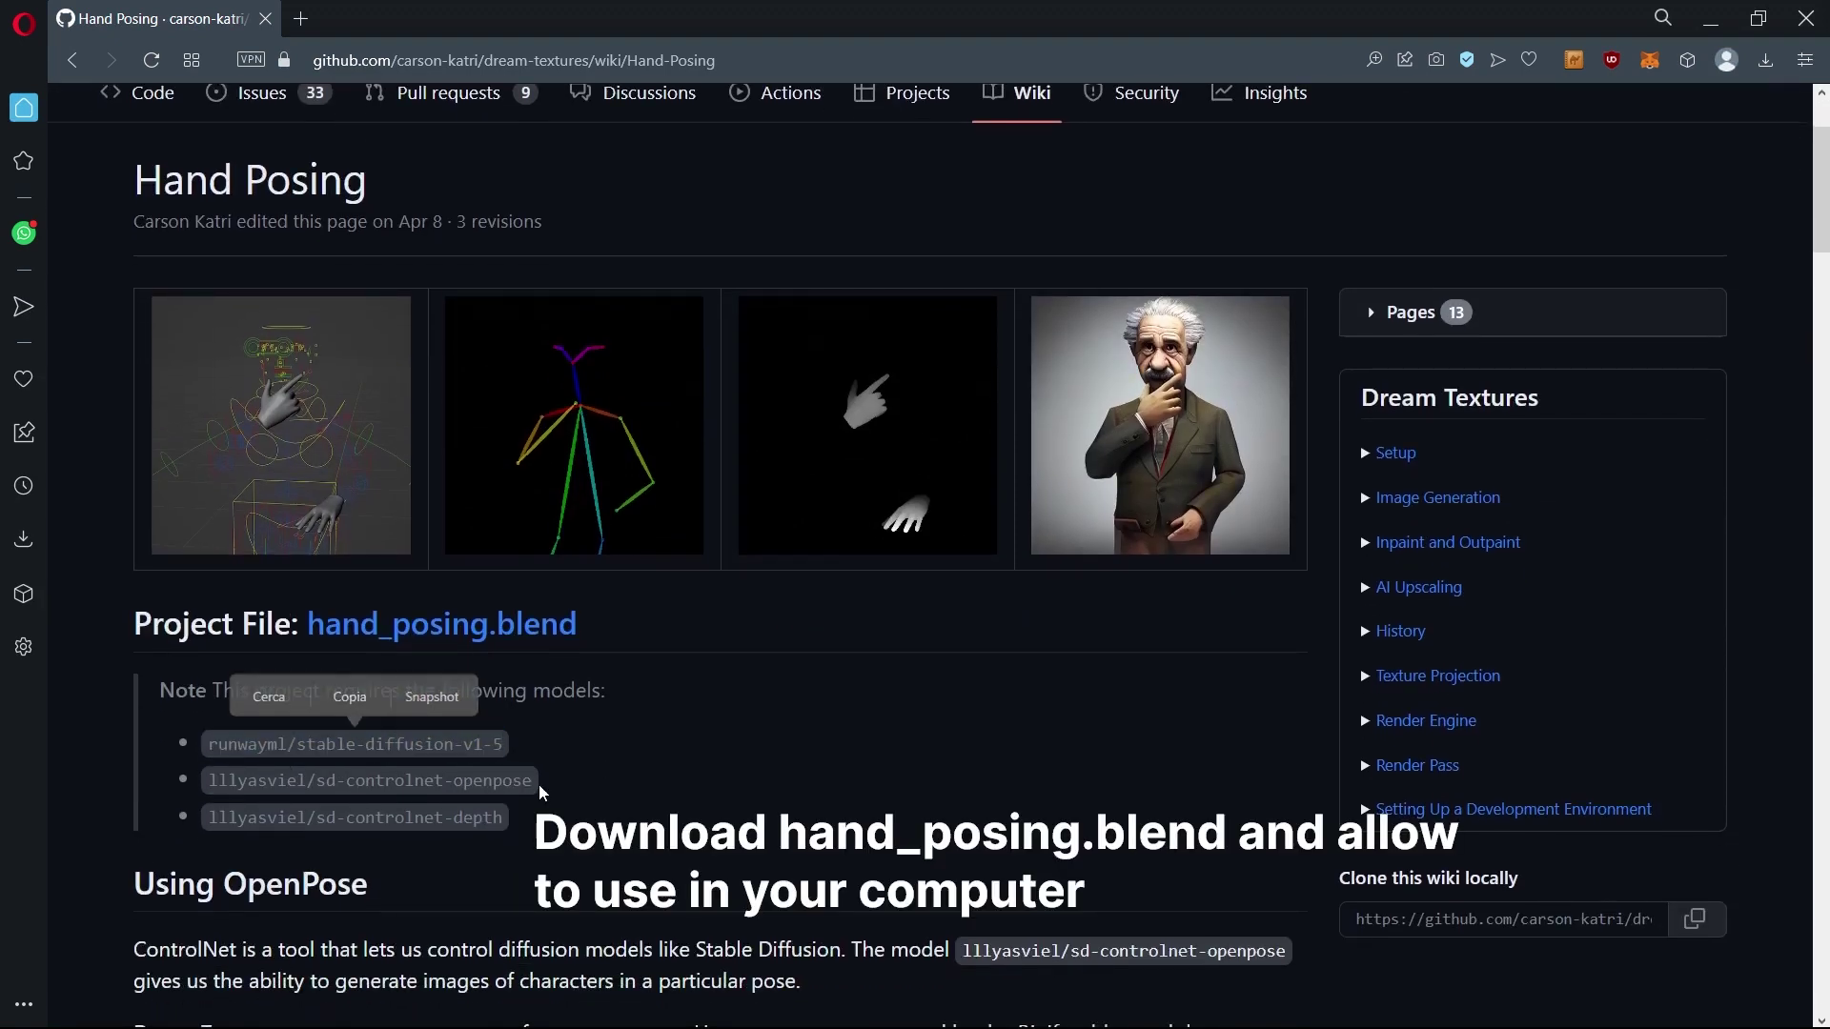
pyautogui.moveTo(534, 780); pyautogui.dragTo(202, 783)
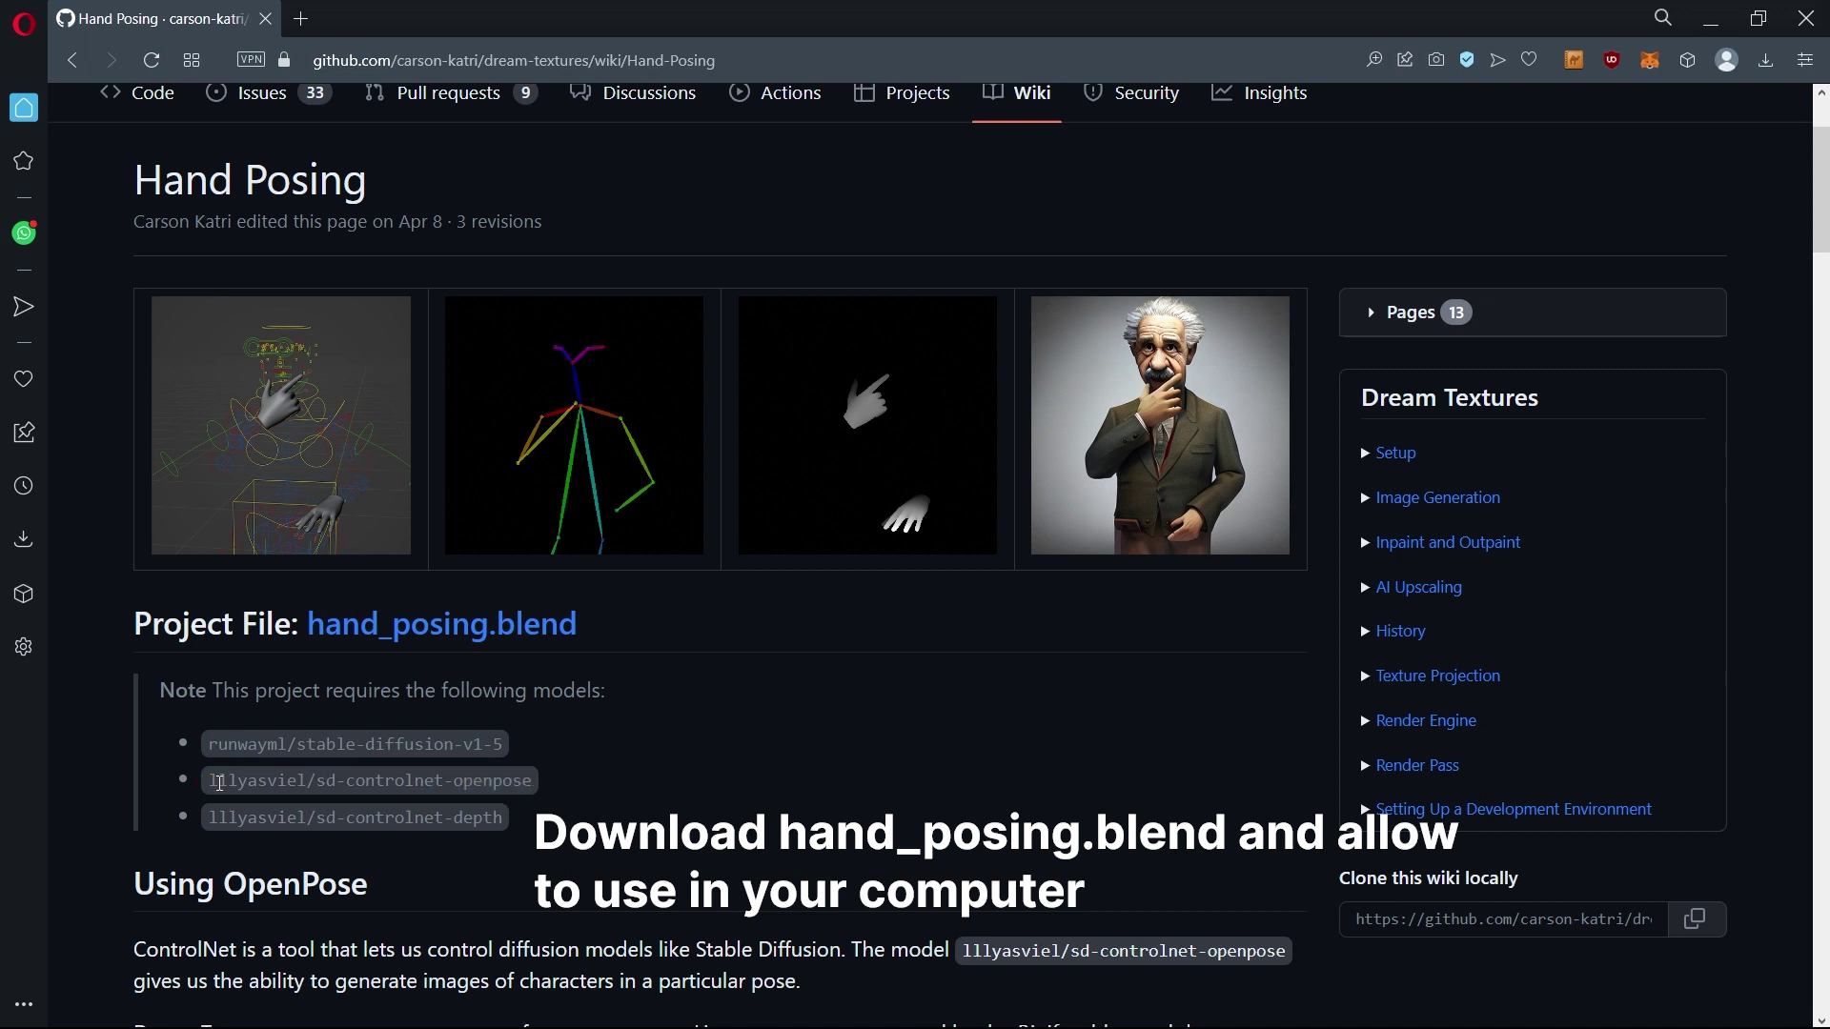
pyautogui.doubleClick(215, 783)
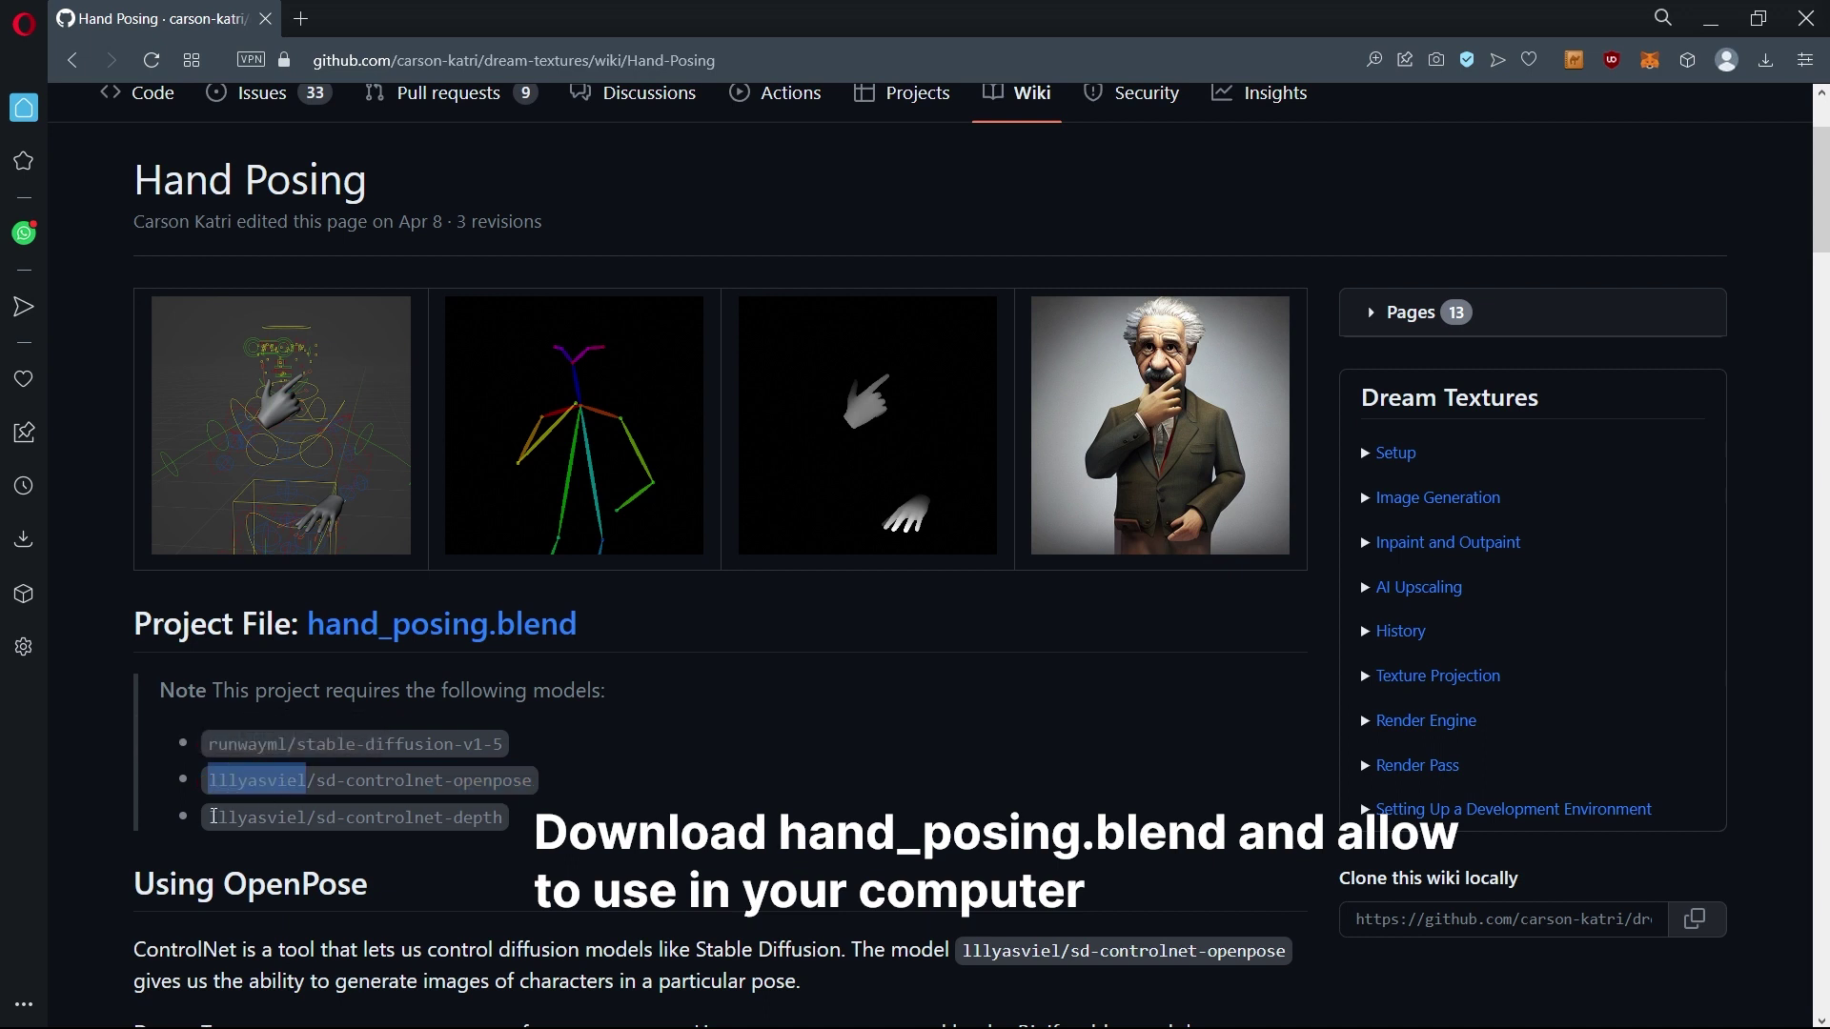
pyautogui.moveTo(213, 817)
pyautogui.mouseDown()
pyautogui.moveTo(503, 817)
pyautogui.moveTo(207, 783)
pyautogui.mouseUp()
pyautogui.click(529, 813)
pyautogui.scroll(-3, 661, 756)
pyautogui.scroll(-3, 660, 756)
pyautogui.scroll(-3, 972, 444)
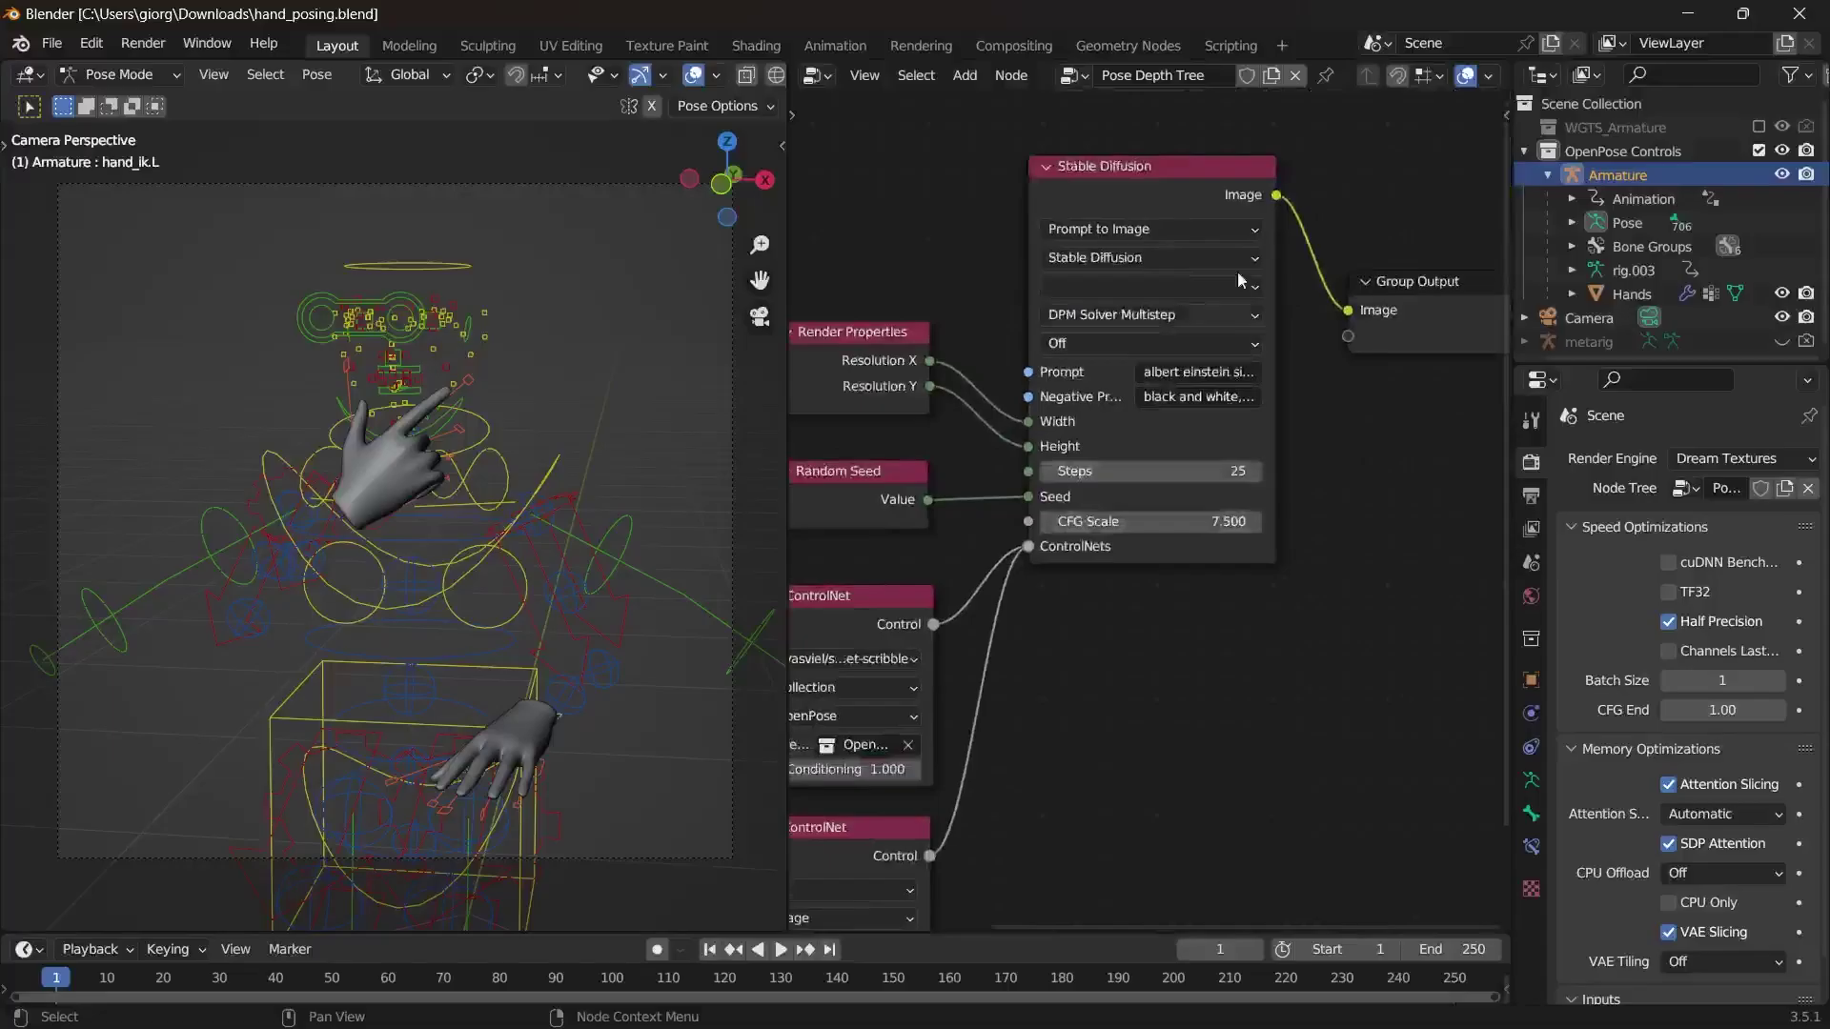
# Set Stable Diffusion to runwayml/stable-diffusion-v1-5 and the two ControlNets to openpose and depth
pyautogui.click(1194, 287)
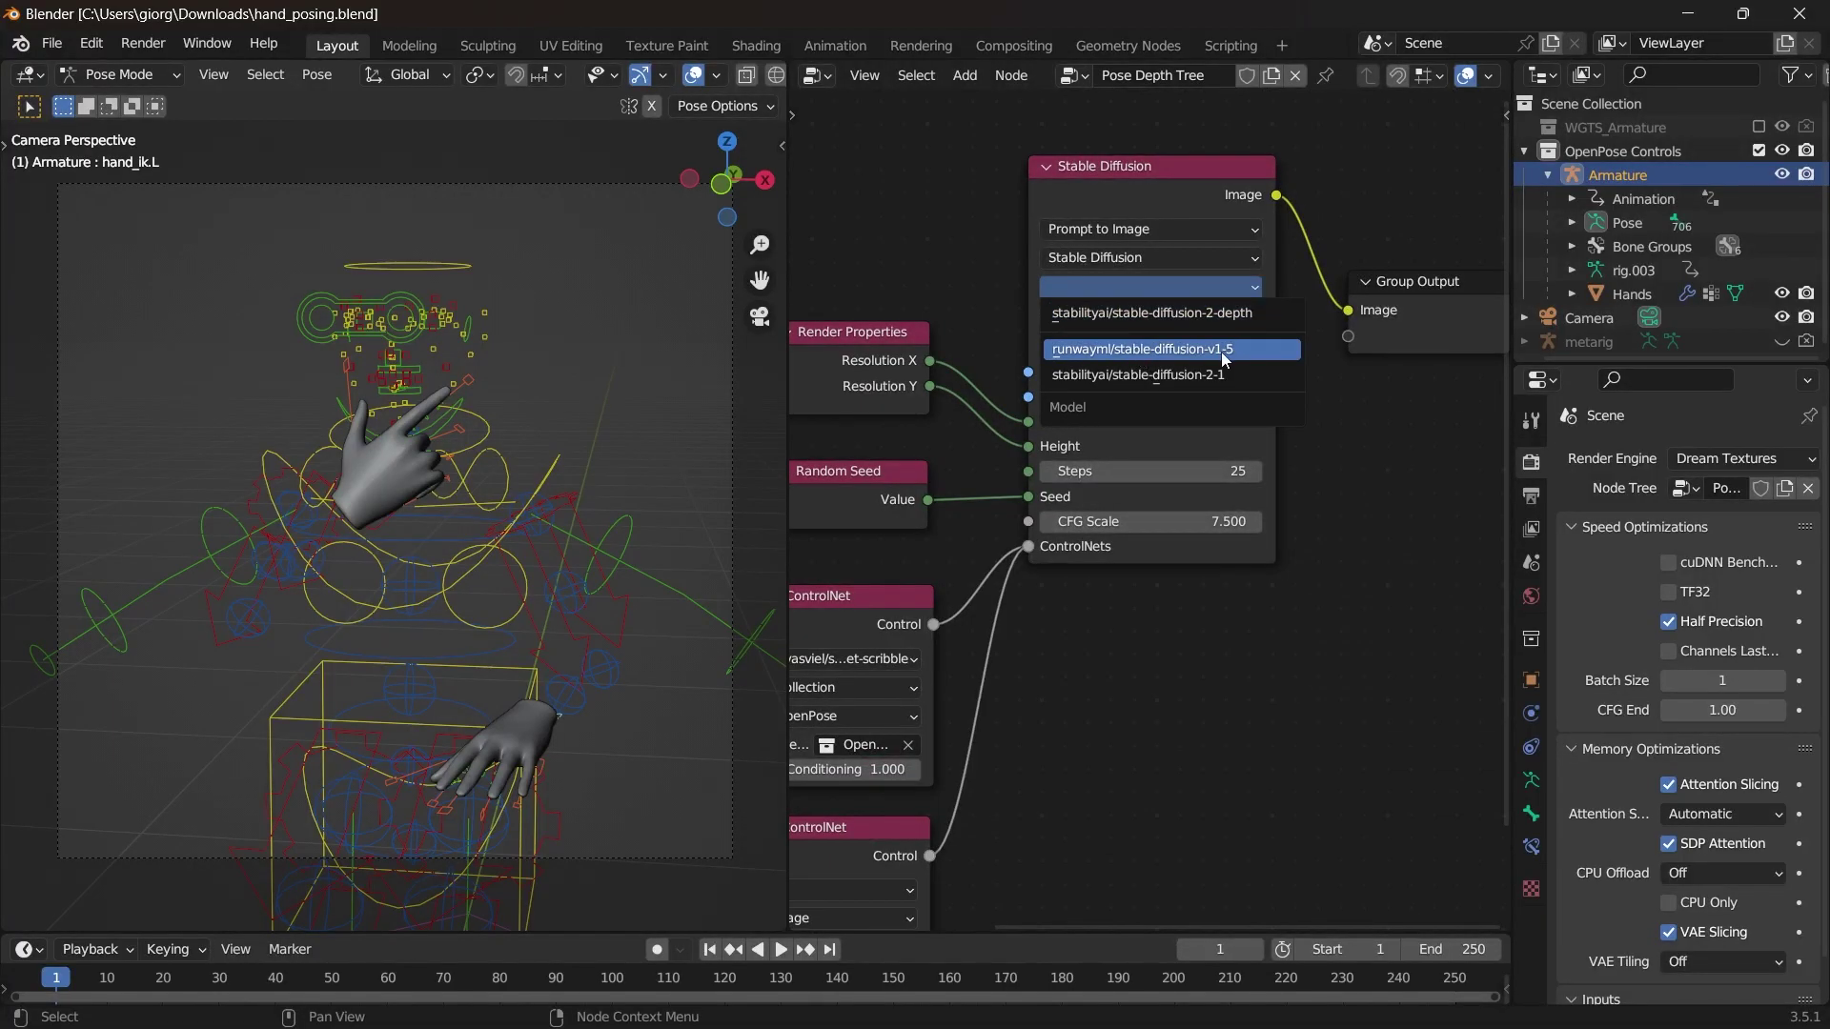
pyautogui.click(1166, 344)
pyautogui.moveTo(1063, 689); pyautogui.dragTo(1301, 472, button='middle')
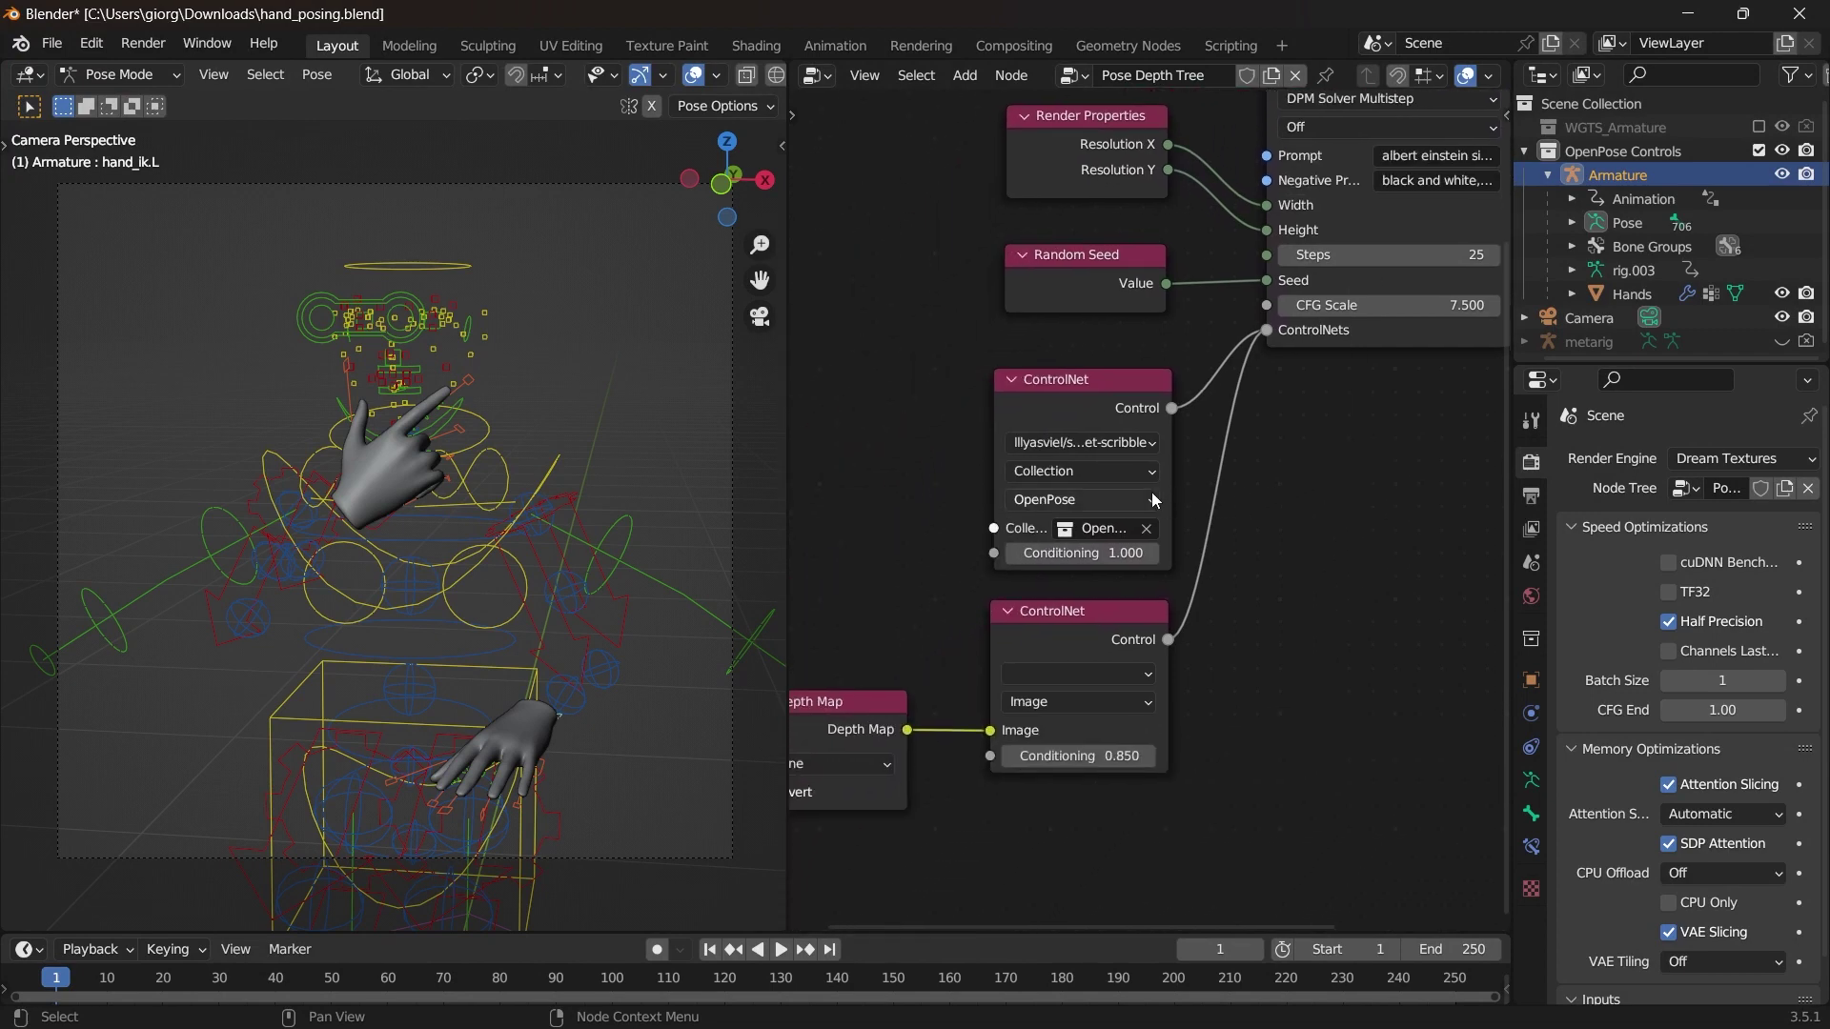
pyautogui.click(1134, 444)
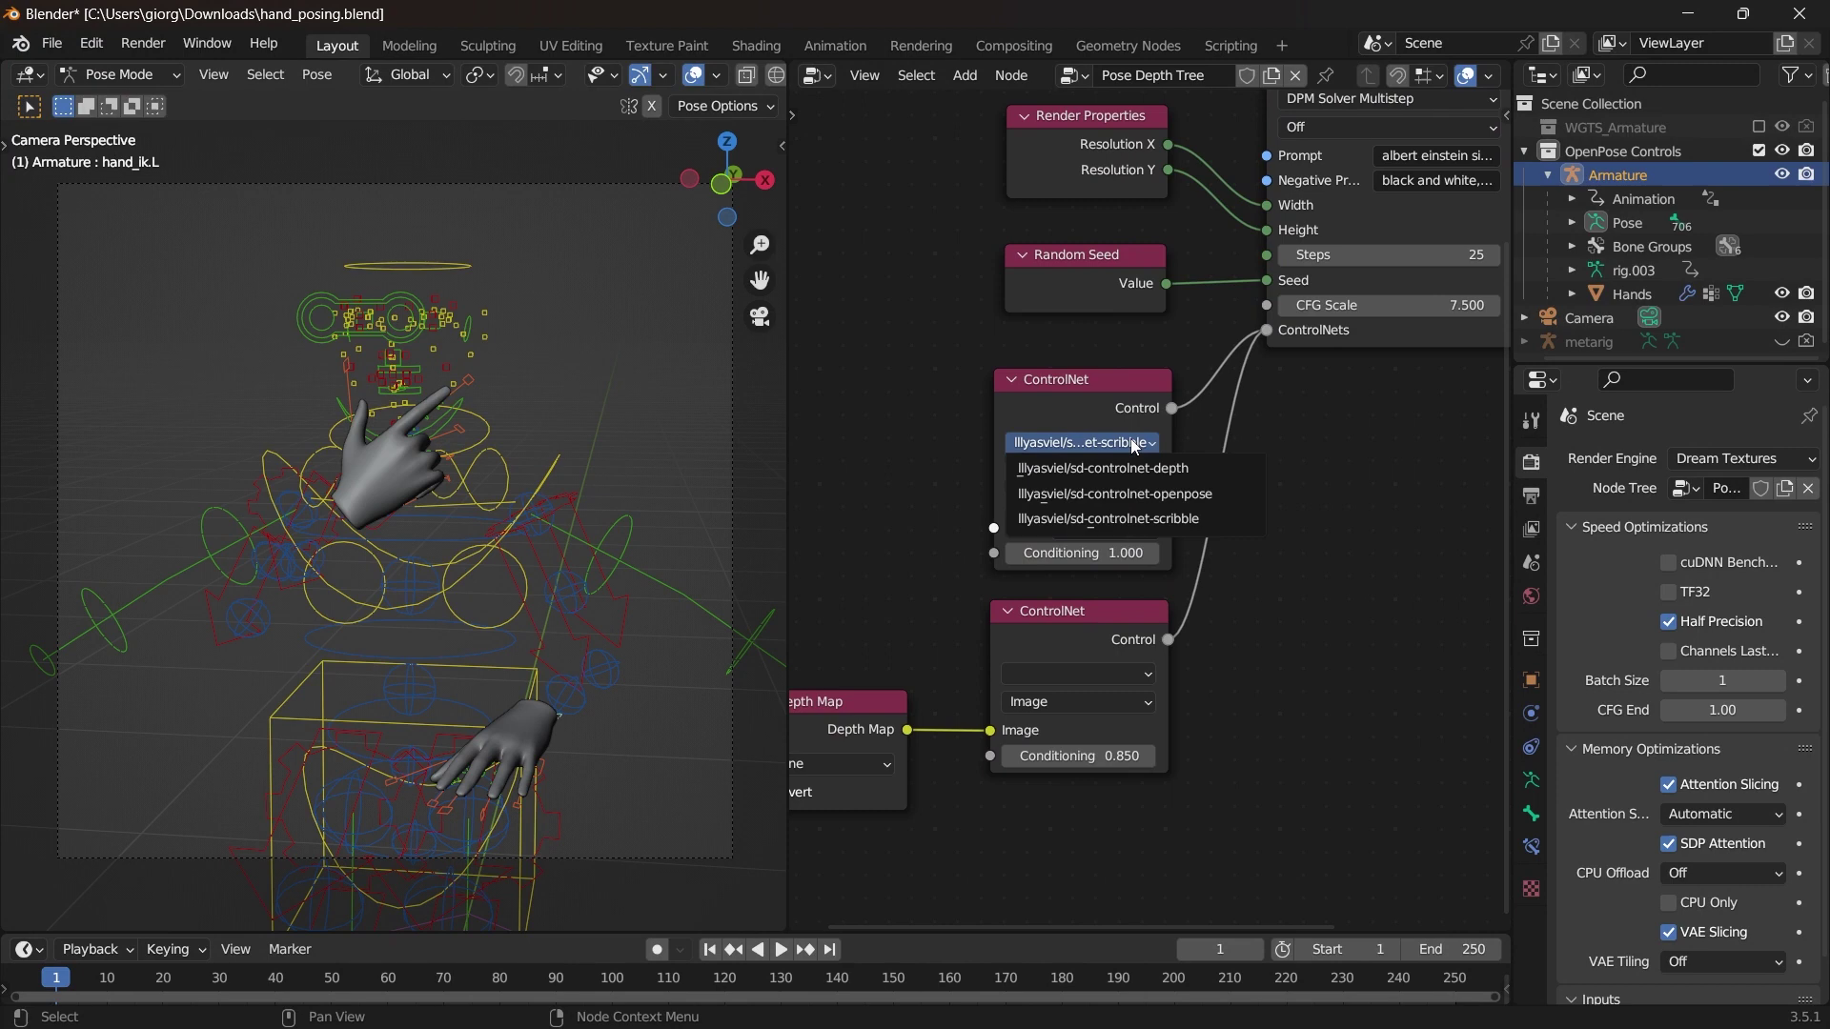
pyautogui.click(1134, 503)
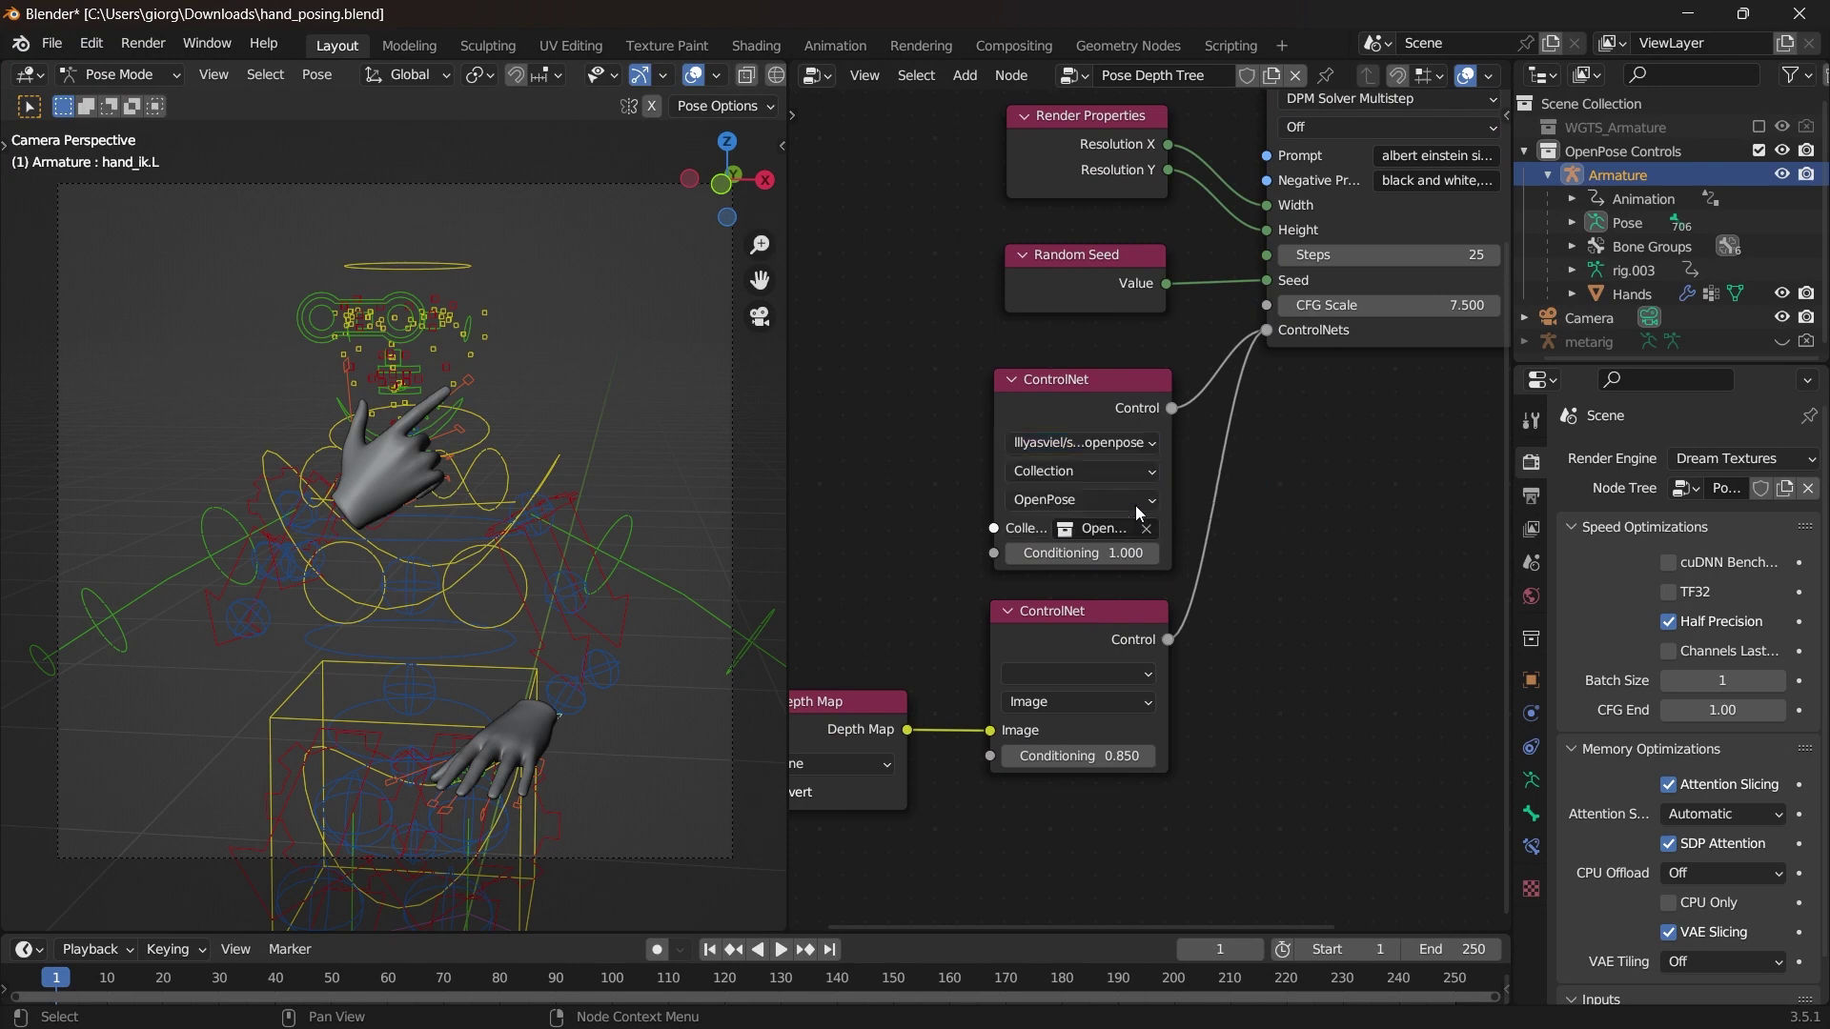
pyautogui.click(1100, 674)
pyautogui.click(1085, 701)
# Clear the old text from the Stable Diffusion Prompt field
pyautogui.press('KP_Decimal')
pyautogui.click(1244, 492)
pyautogui.press('Escape')
pyautogui.click(1245, 492)
pyautogui.press('BackSpace')
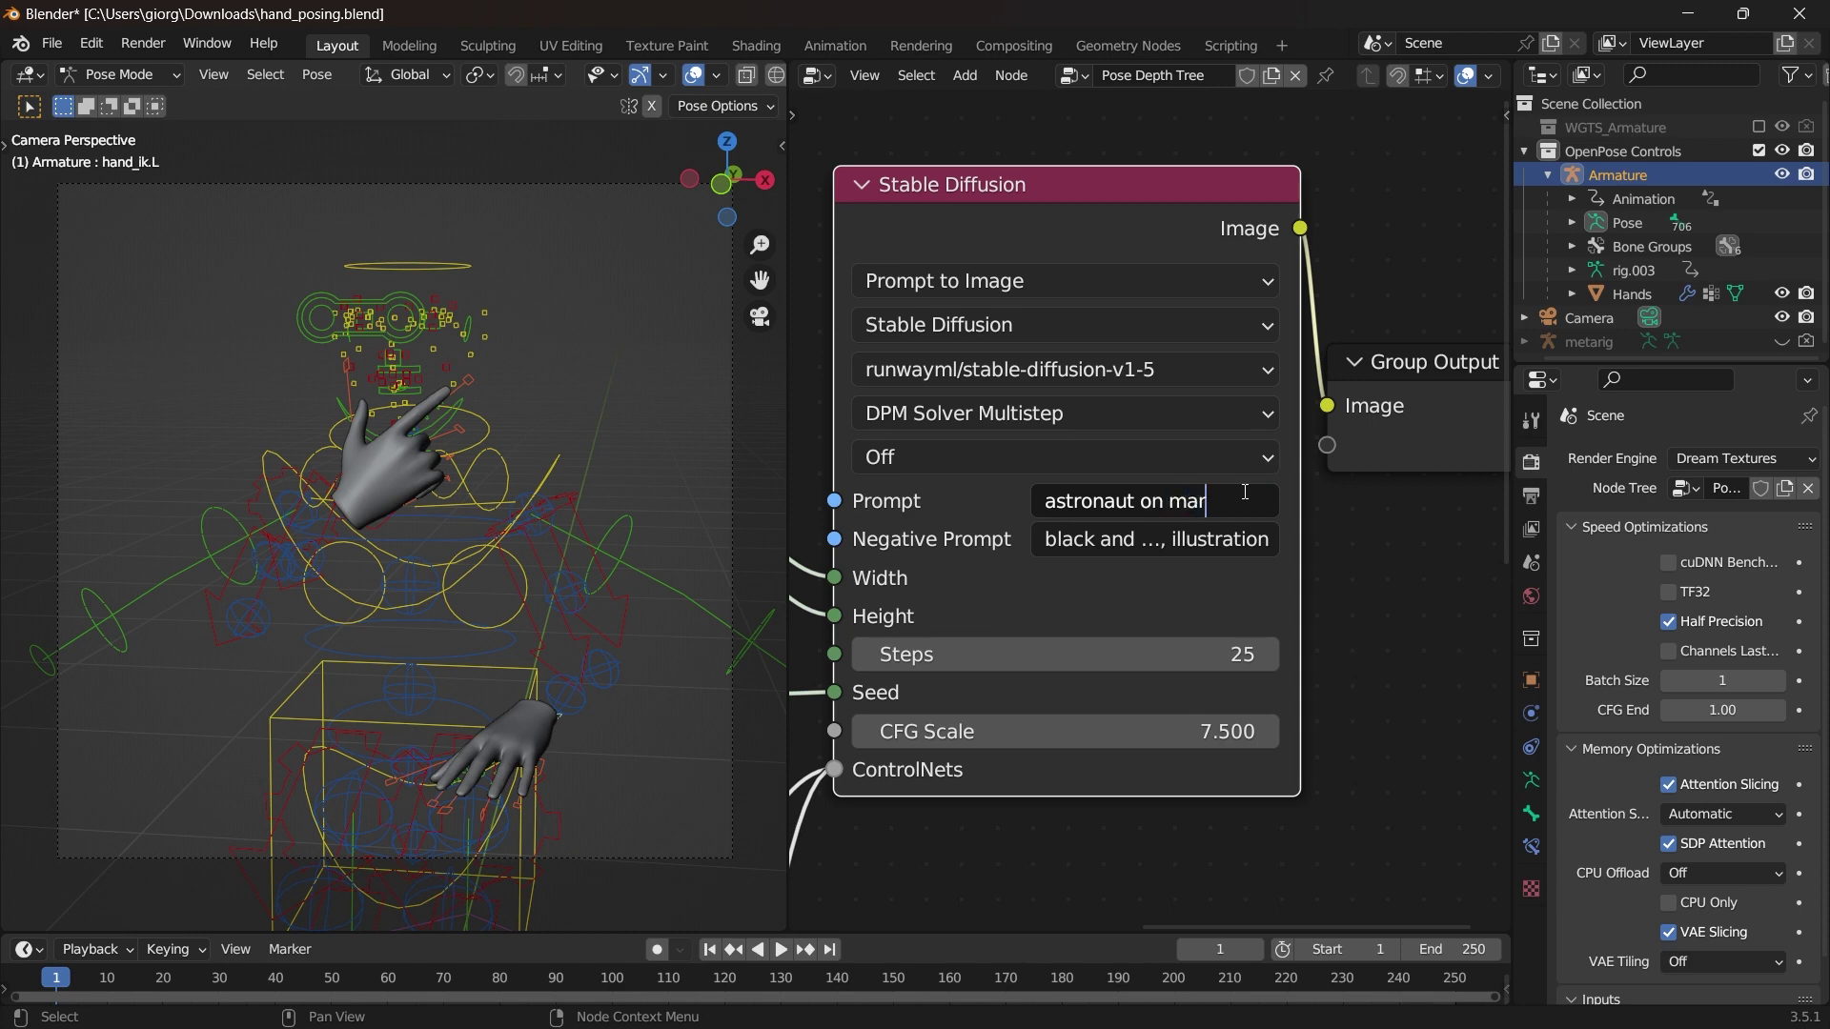
# Render the posed hands scene as an image, then go to the Grease Pencil wiki guide
pyautogui.click(156, 45)
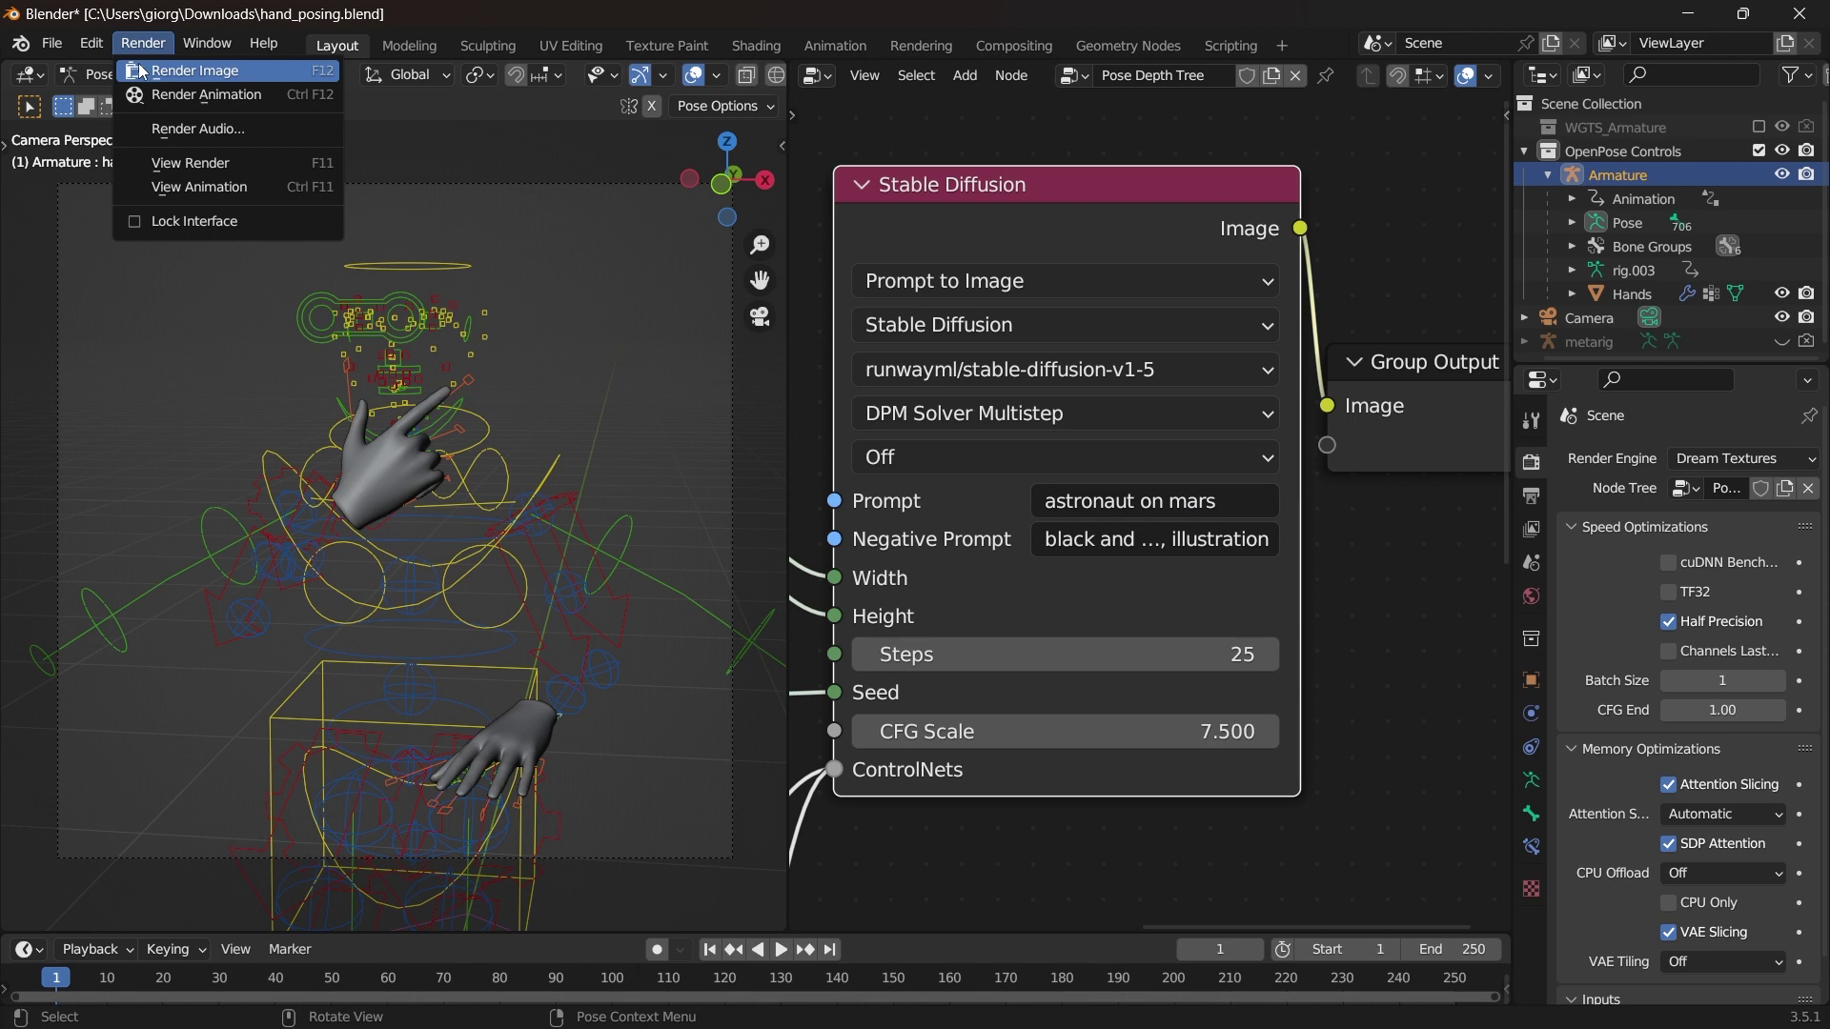
pyautogui.click(165, 74)
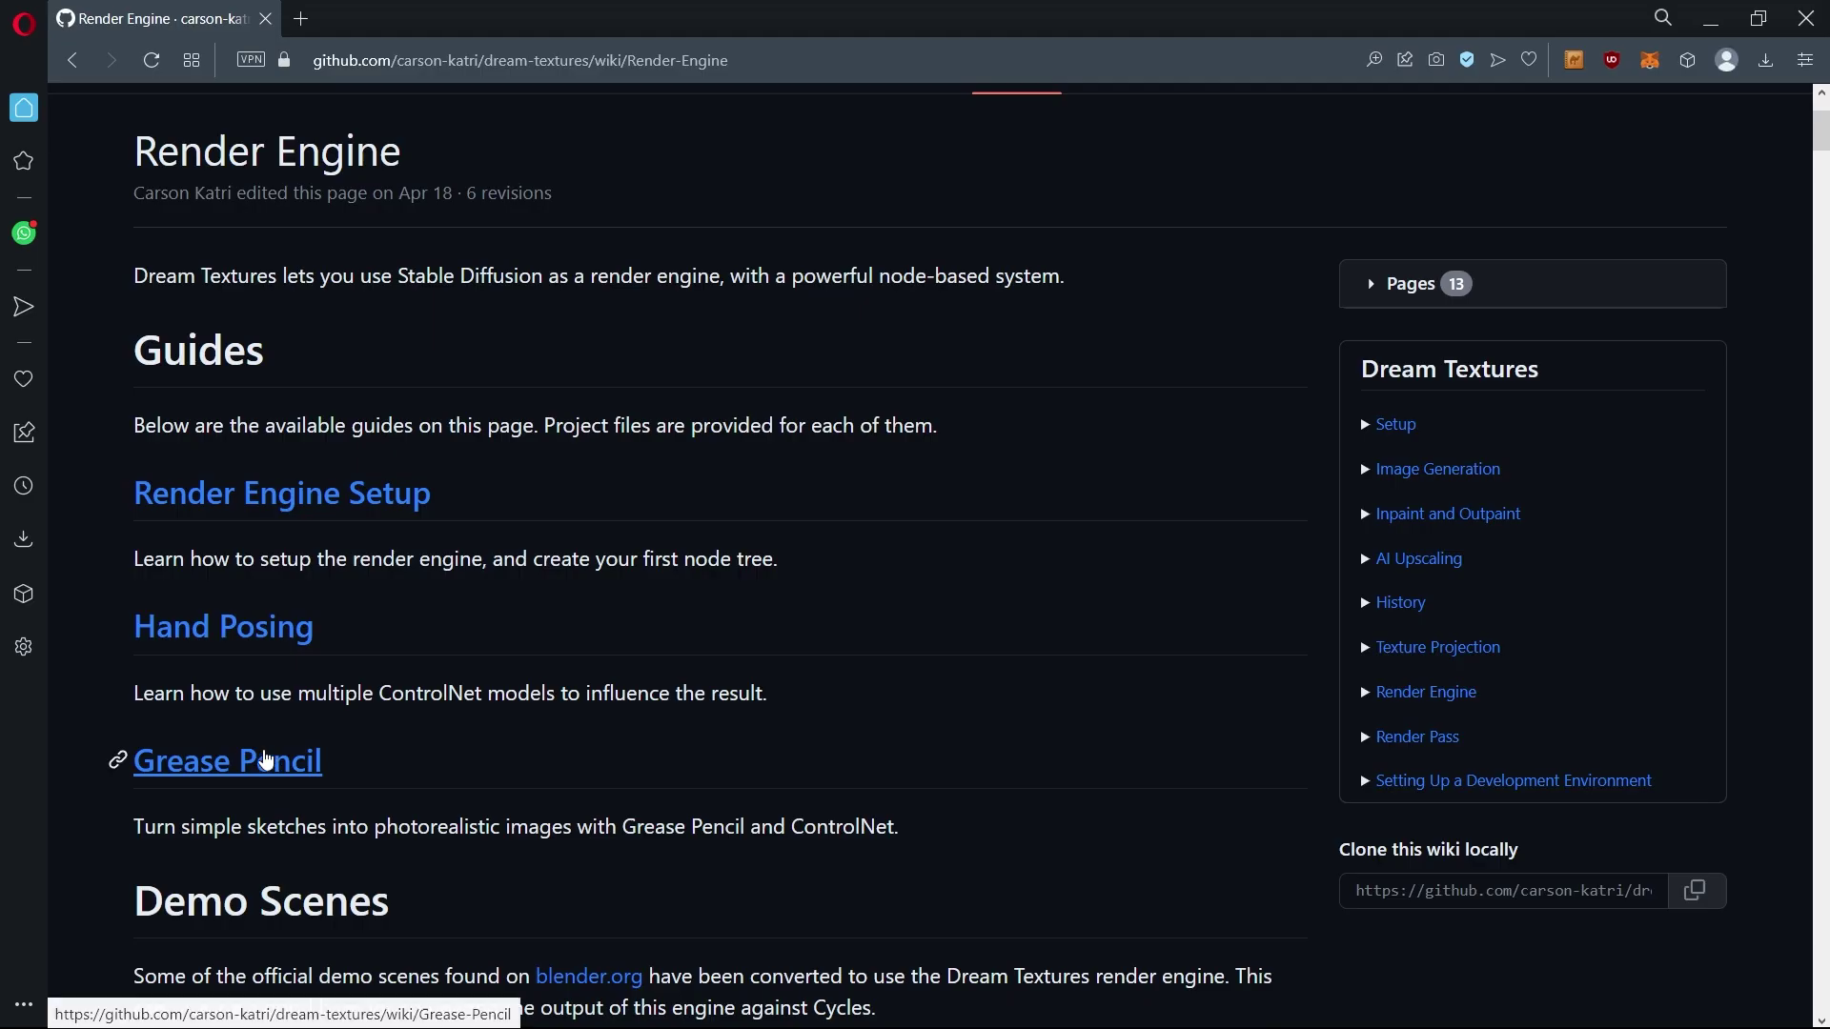
pyautogui.click(266, 760)
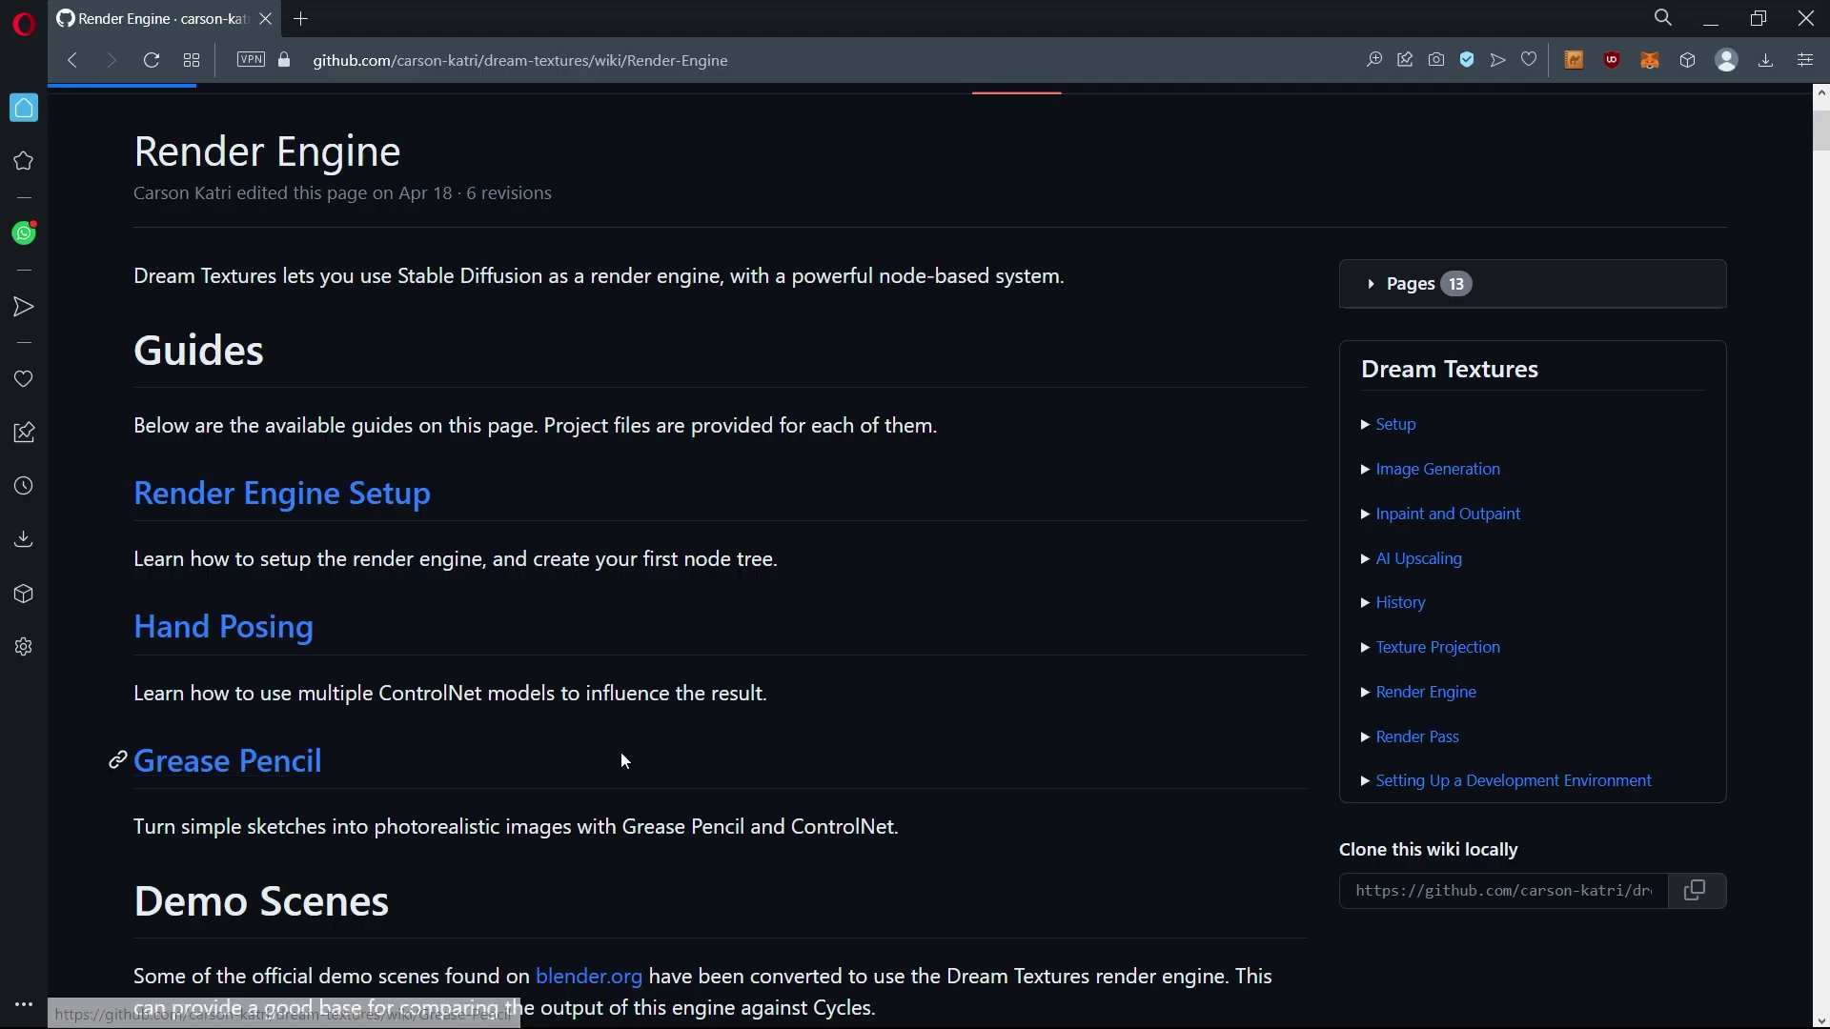
# Copy the stable-diffusion-v1-5 and scribble ControlNet model names from the Grease Pencil guide
pyautogui.scroll(-2, 695, 718)
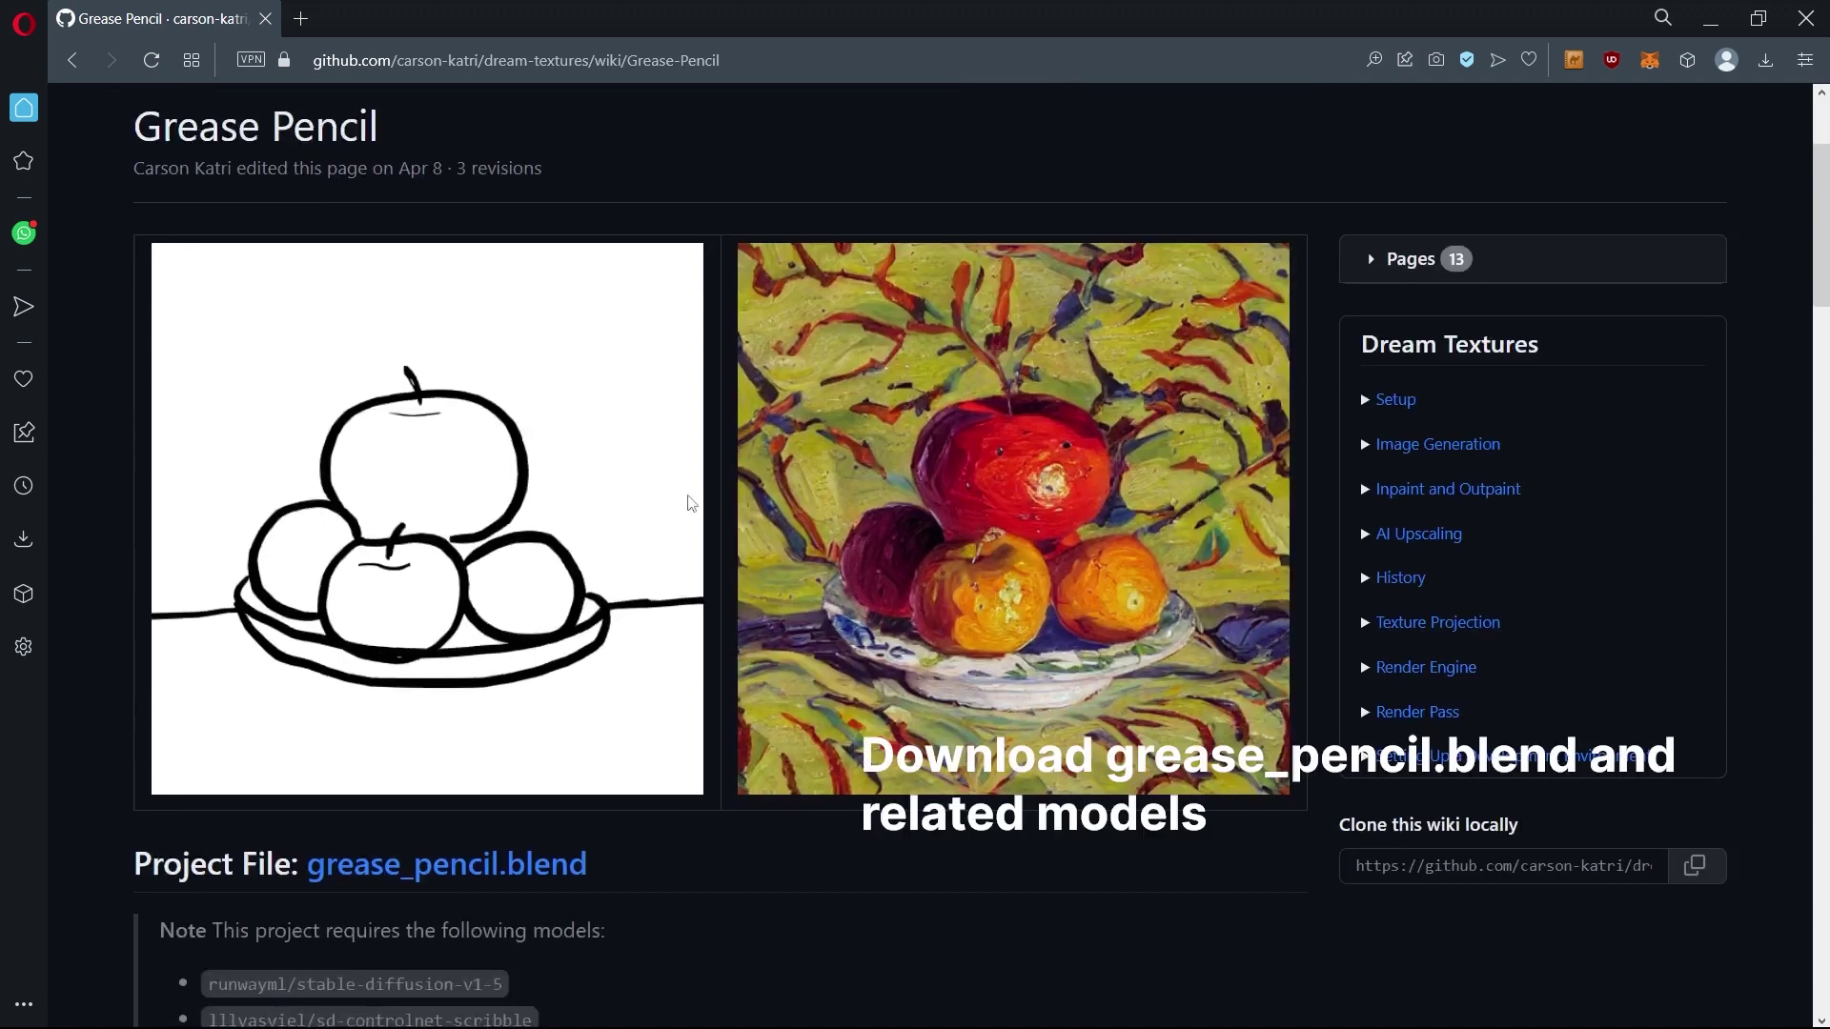
pyautogui.scroll(-3, 923, 588)
pyautogui.scroll(-1, 246, 641)
pyautogui.moveTo(212, 620); pyautogui.dragTo(502, 621)
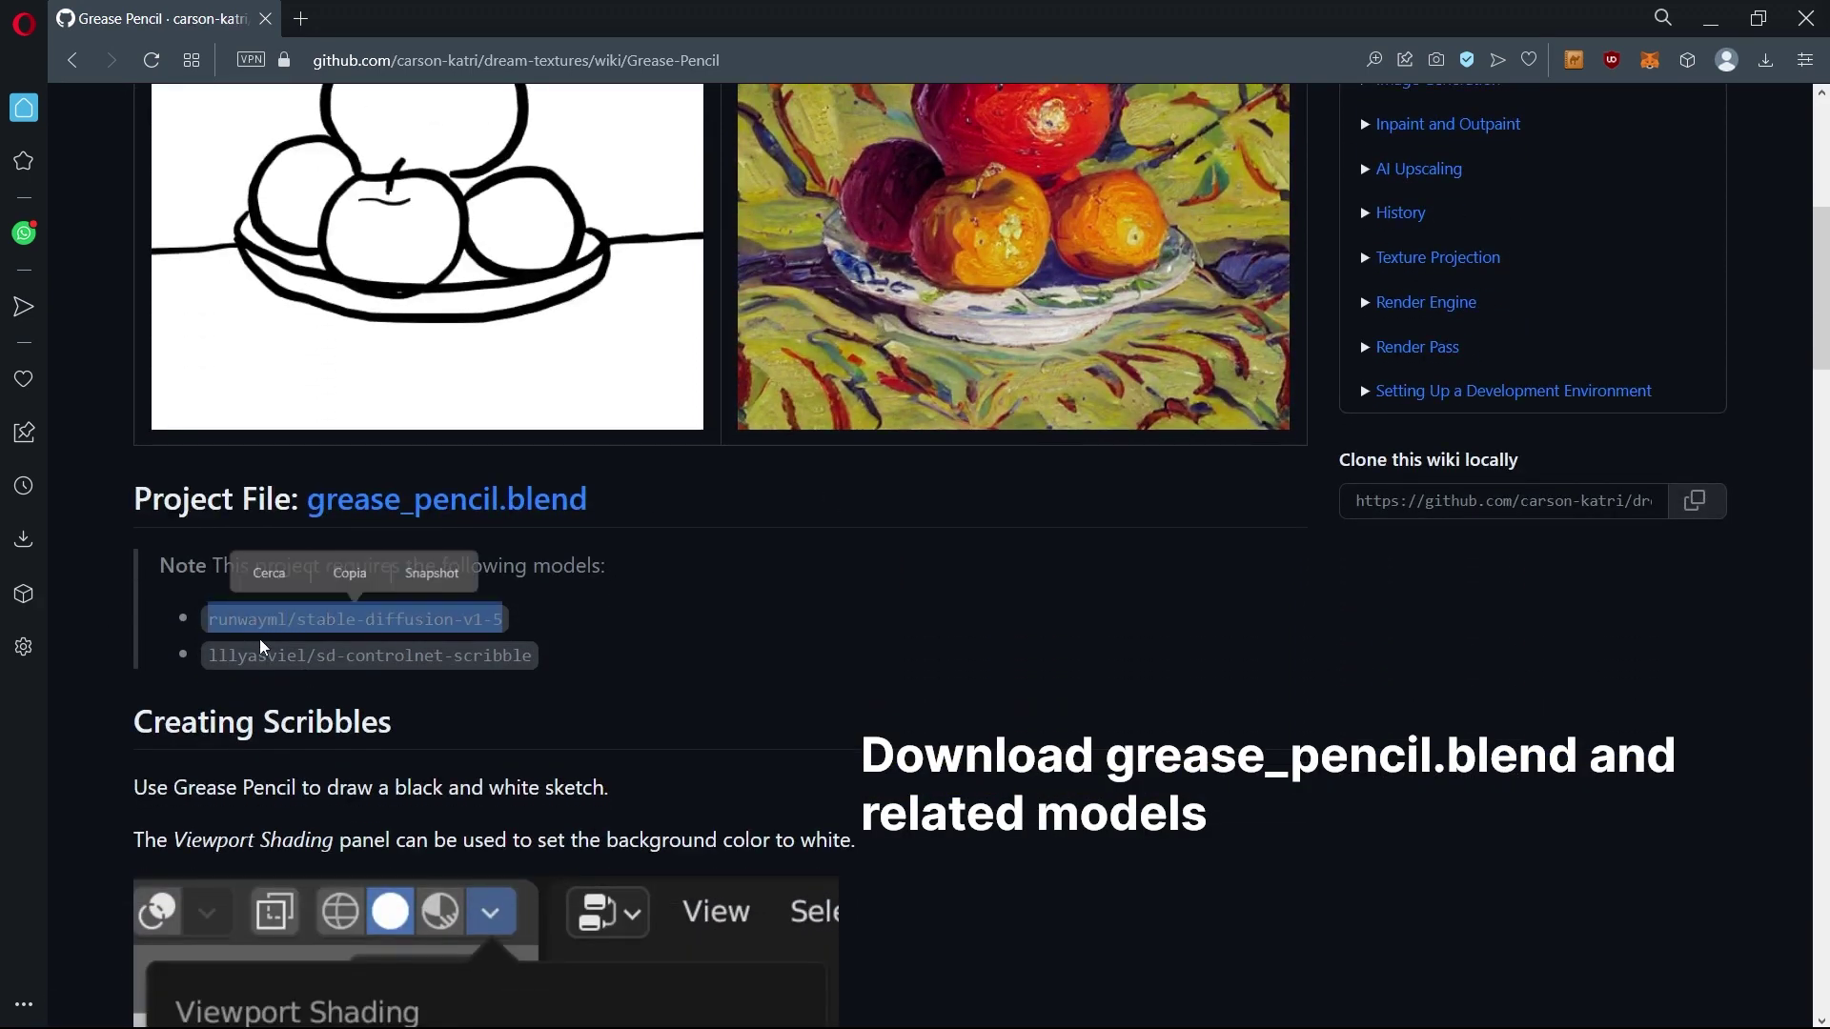
pyautogui.click(206, 657)
pyautogui.moveTo(206, 658); pyautogui.dragTo(534, 657)
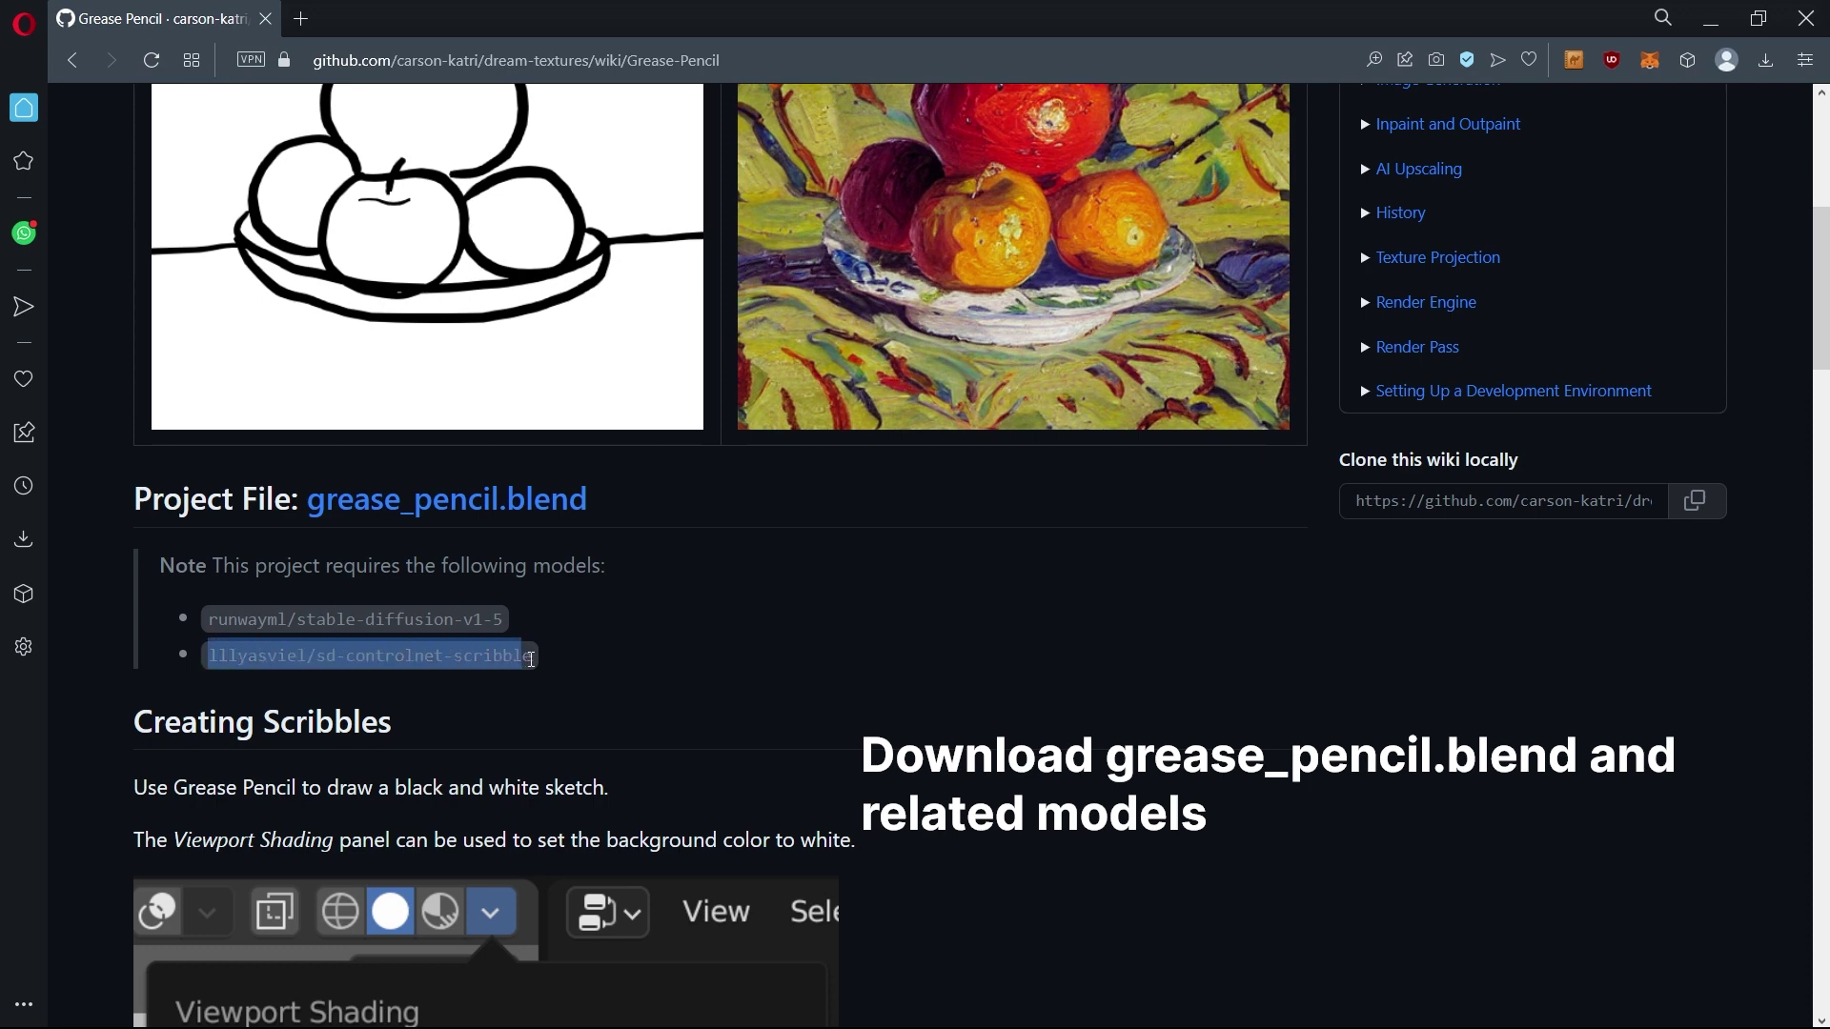
pyautogui.click(629, 670)
# Scroll down to the Scribble ControlNet section and highlight its model instructions
pyautogui.scroll(-3, 629, 671)
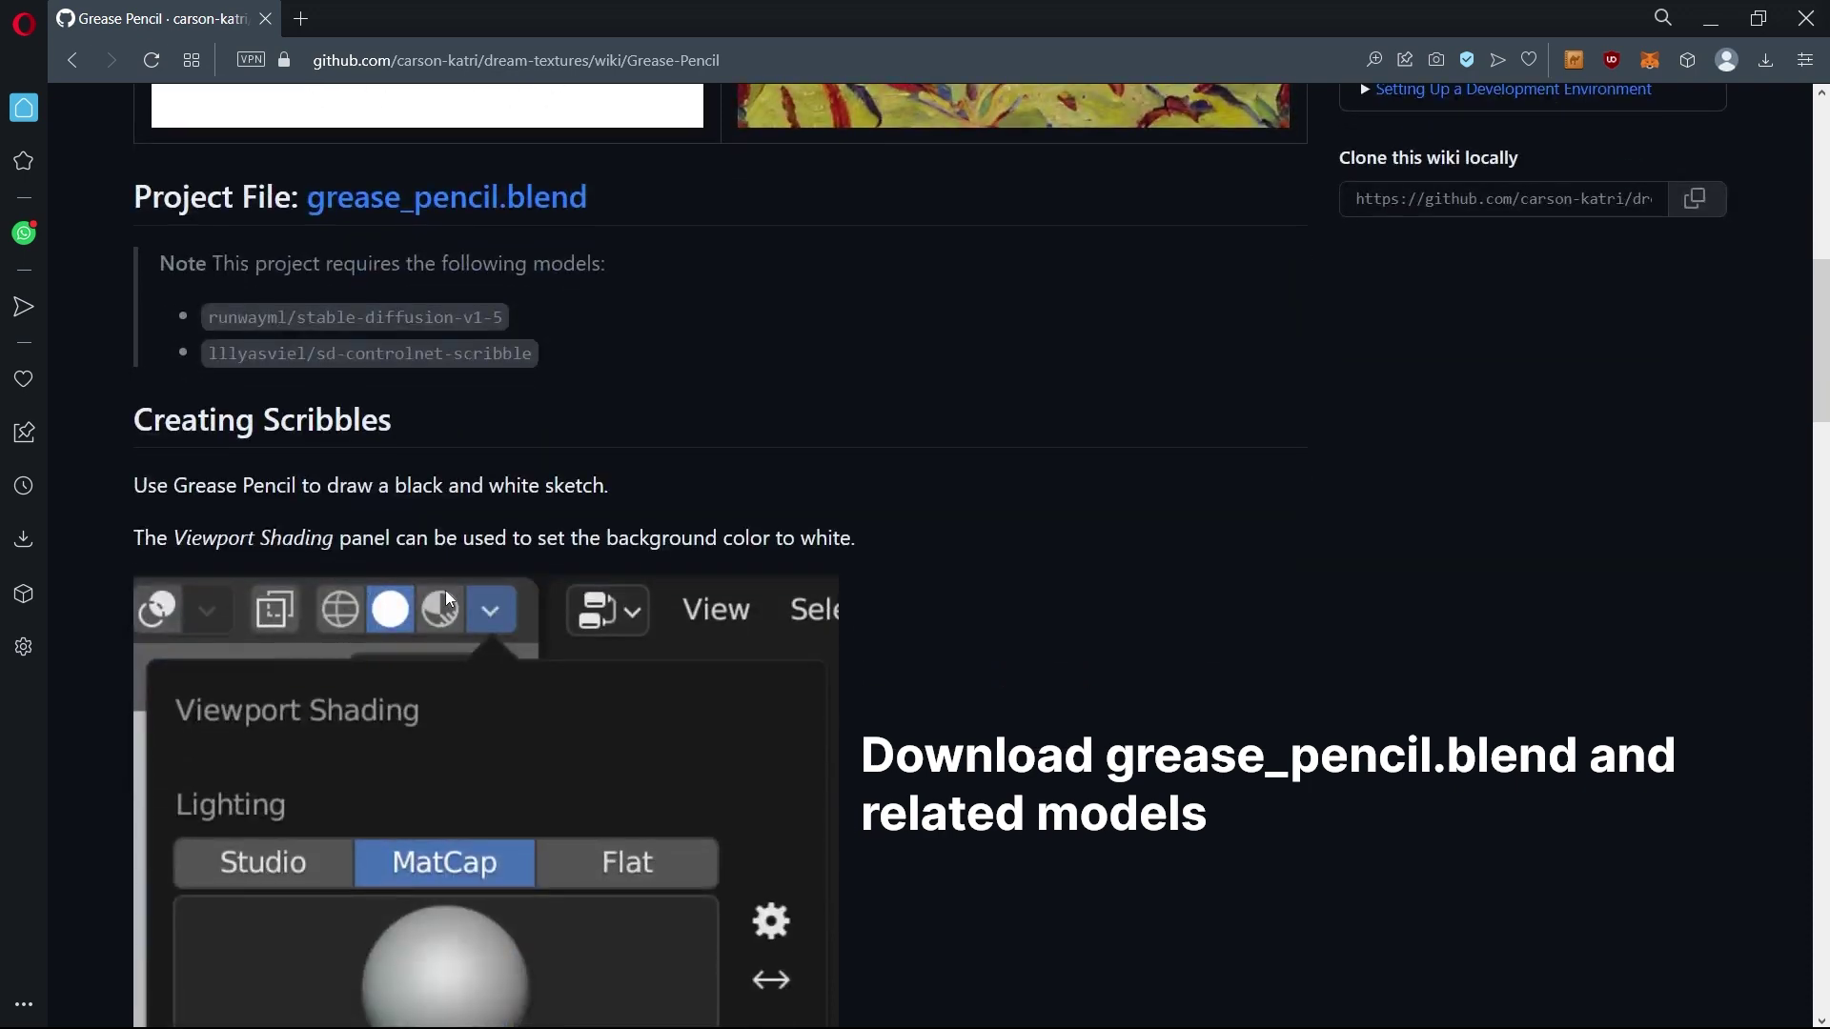
pyautogui.scroll(-5, 444, 591)
pyautogui.scroll(-2, 476, 579)
pyautogui.scroll(-2, 477, 579)
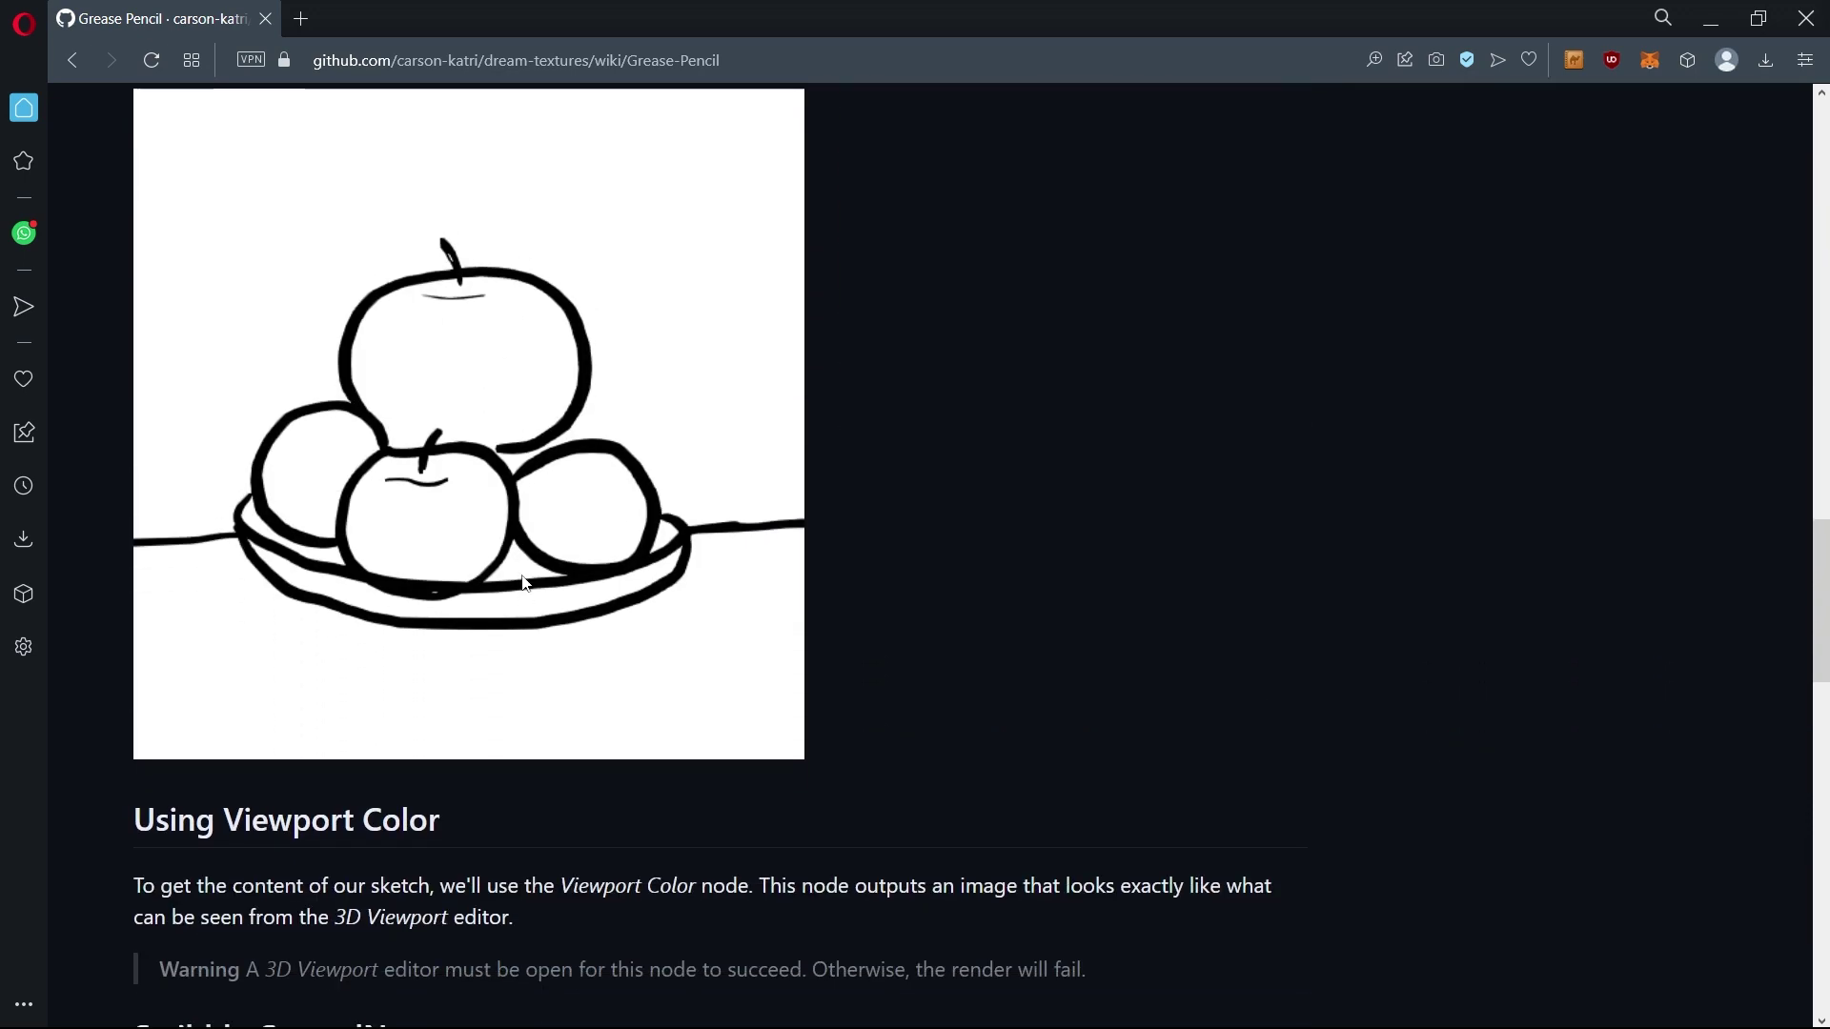
pyautogui.scroll(-3, 522, 576)
pyautogui.scroll(-1, 527, 582)
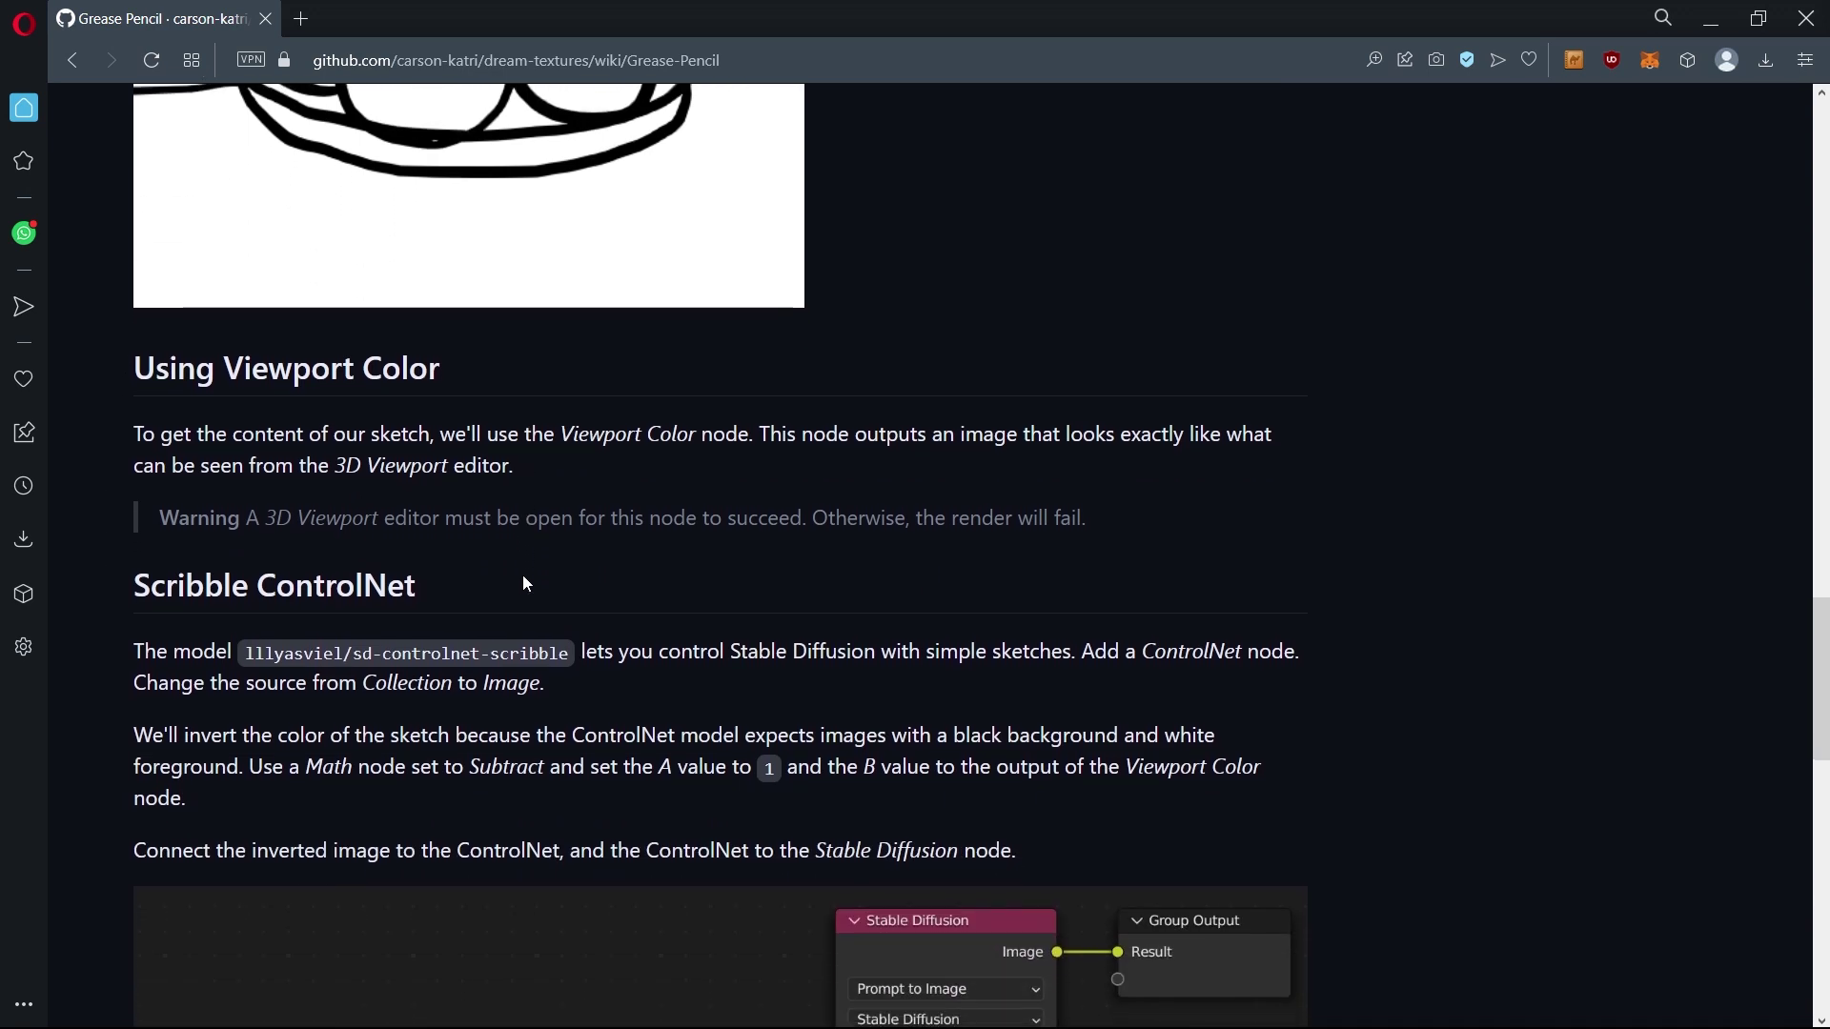
pyautogui.scroll(-2, 447, 586)
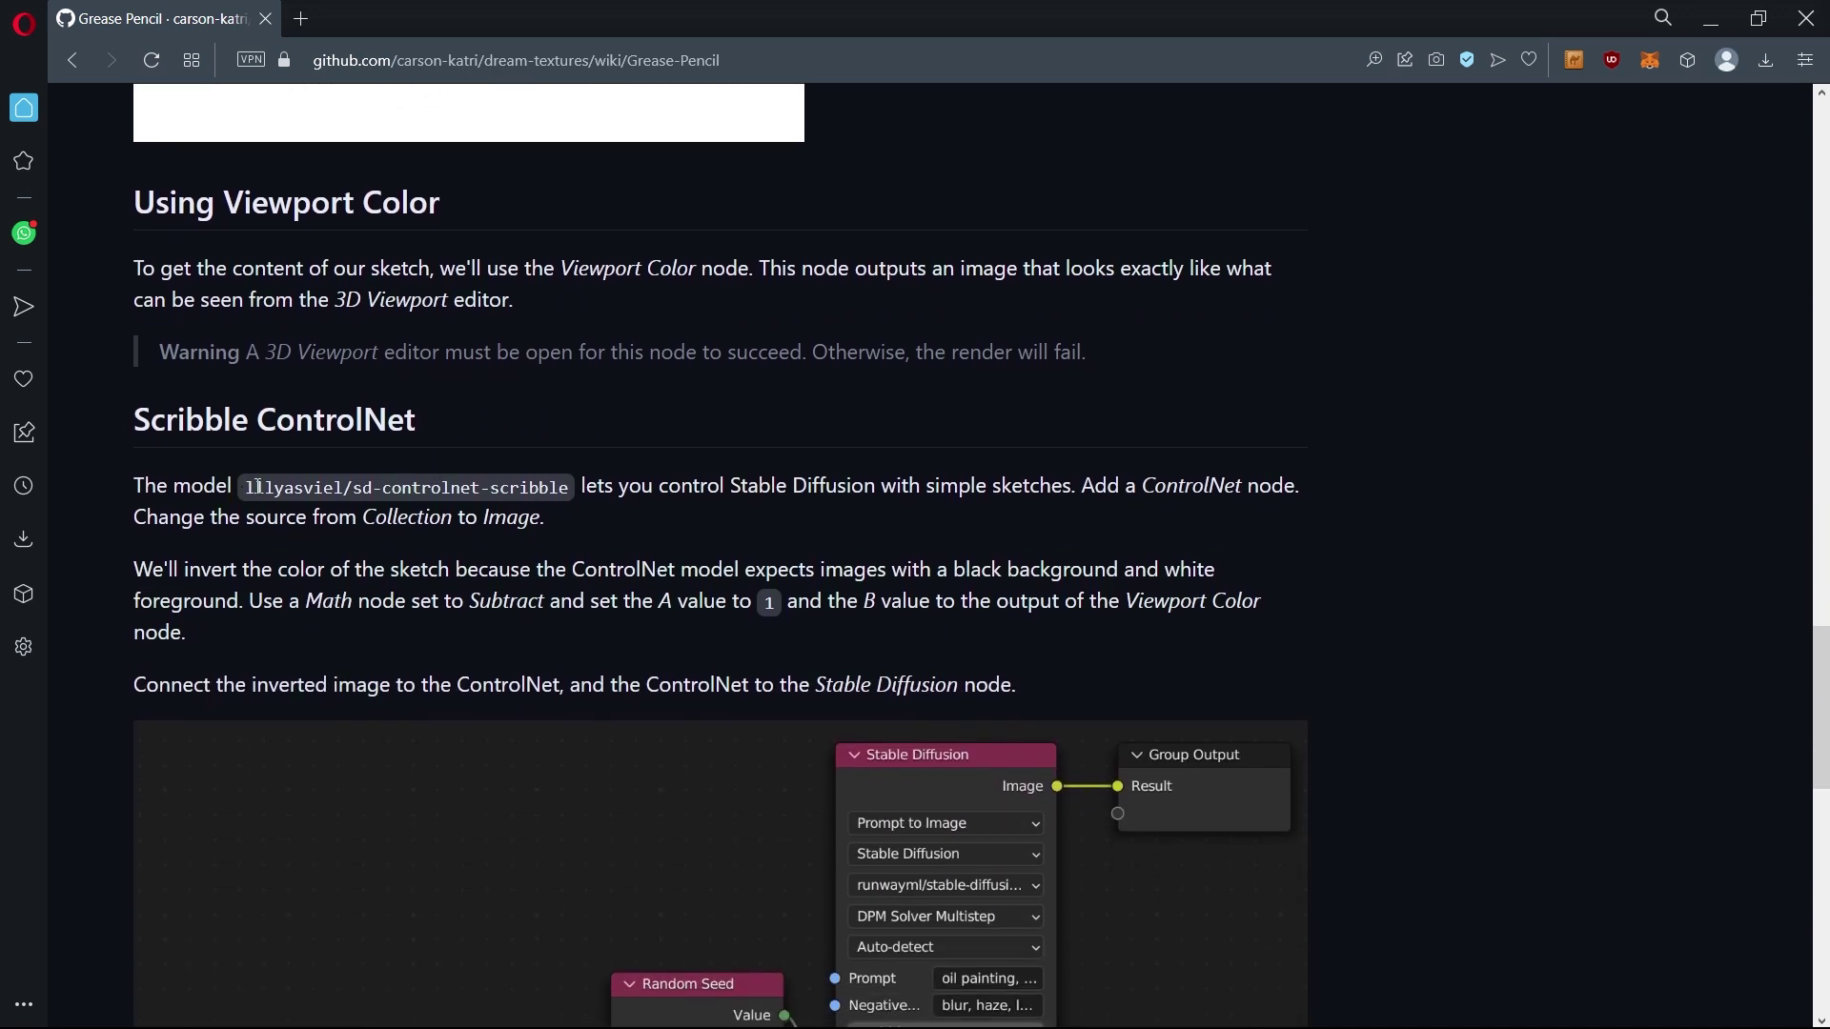
pyautogui.moveTo(258, 486); pyautogui.dragTo(584, 506)
pyautogui.click(640, 569)
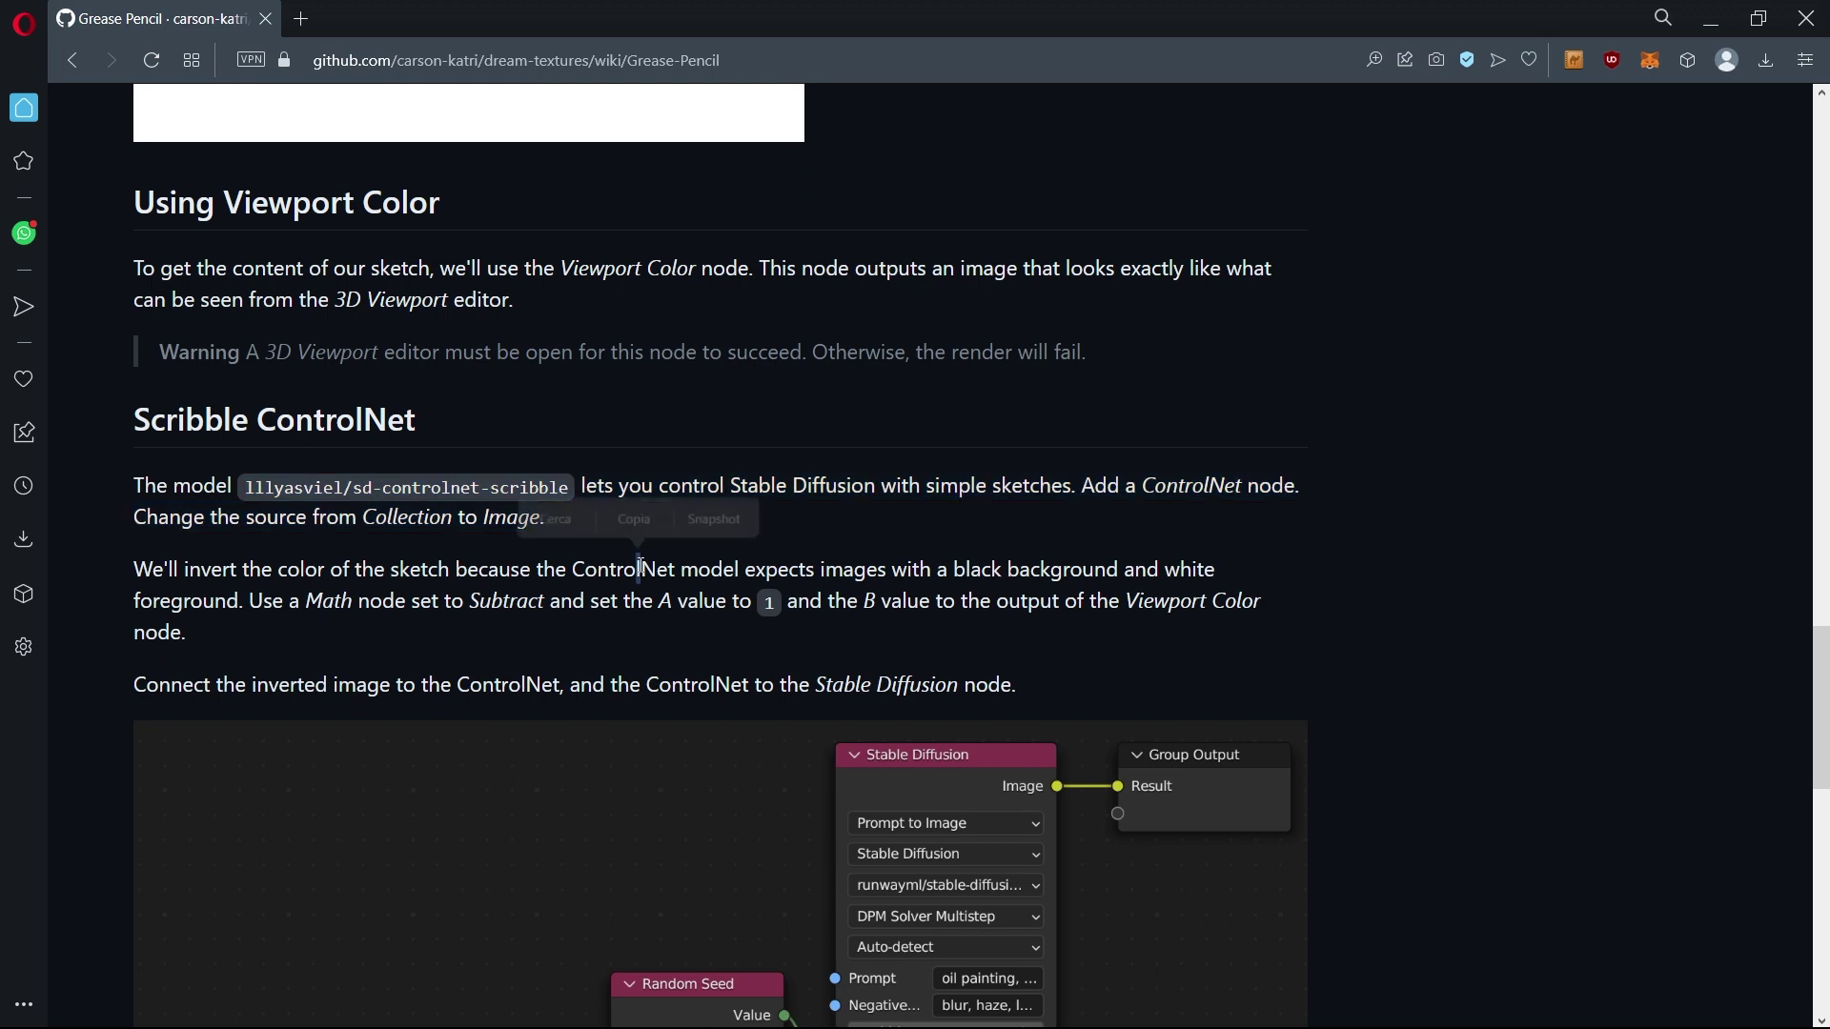
# Scroll to the oil-painting result and zoom in on the Dream Textures node tree image
pyautogui.scroll(-2, 770, 567)
pyautogui.scroll(-3, 770, 567)
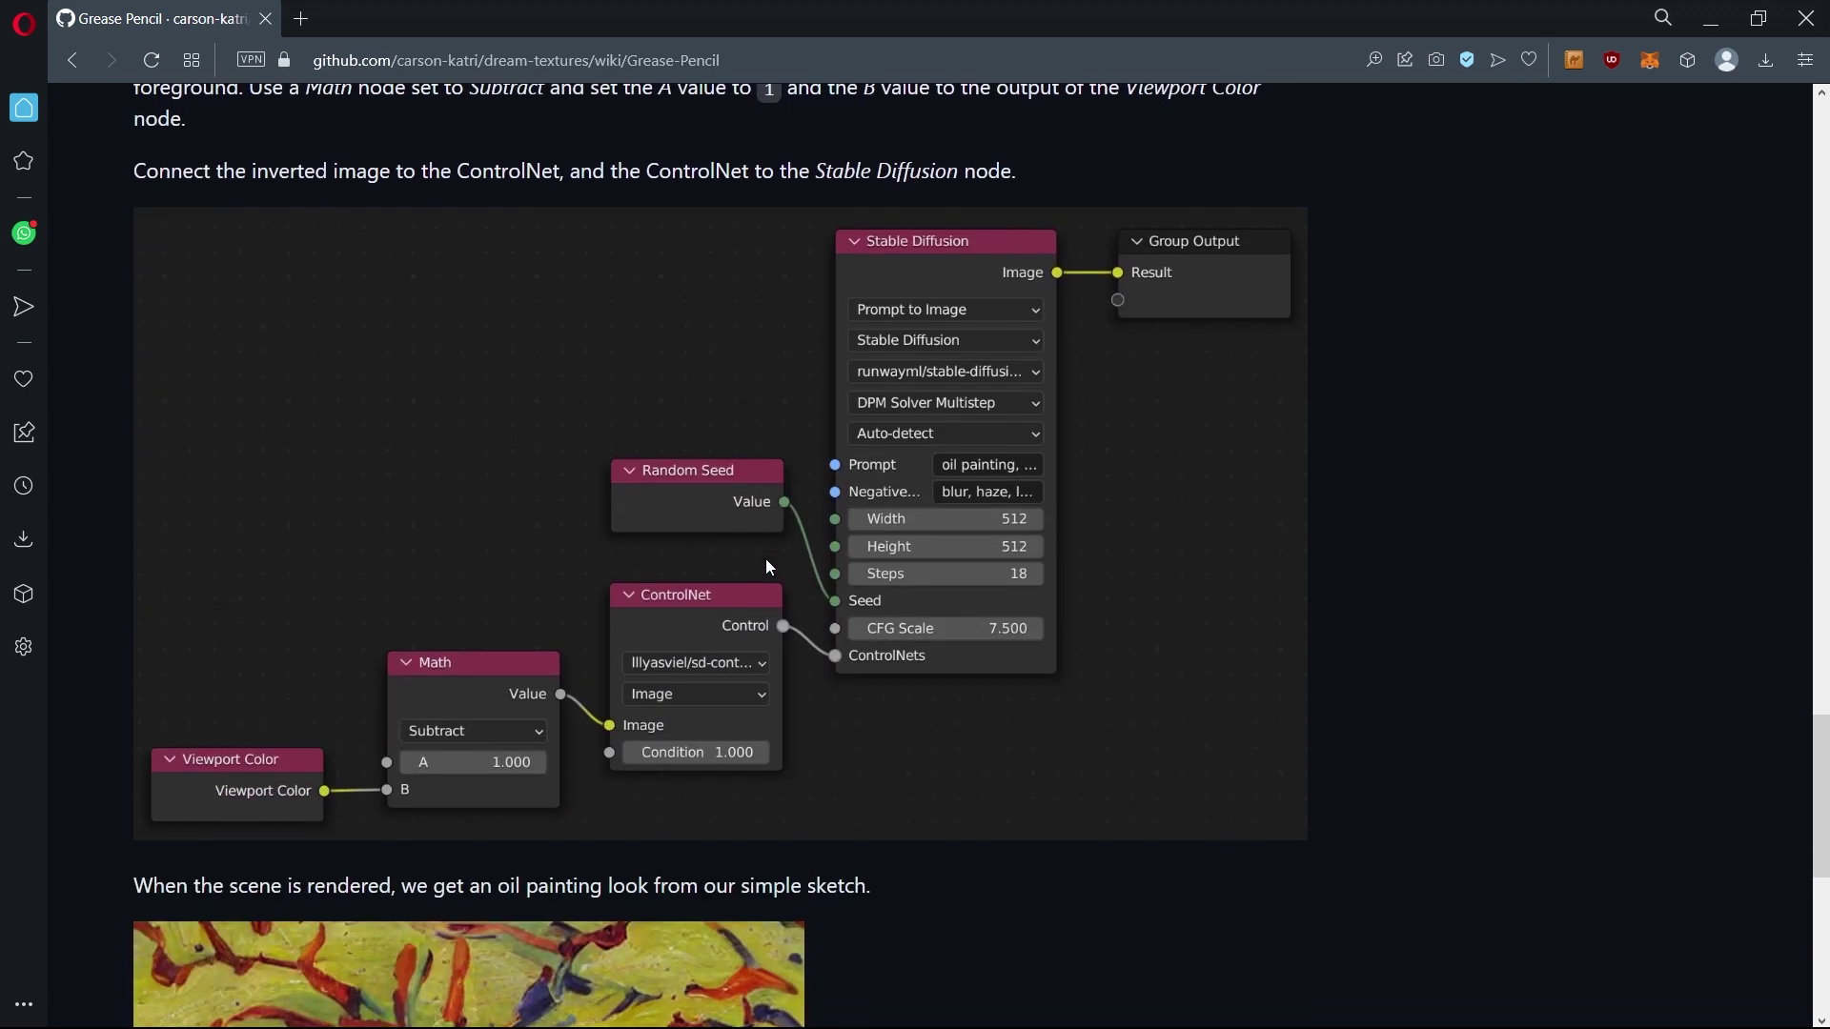
pyautogui.scroll(-1, 770, 567)
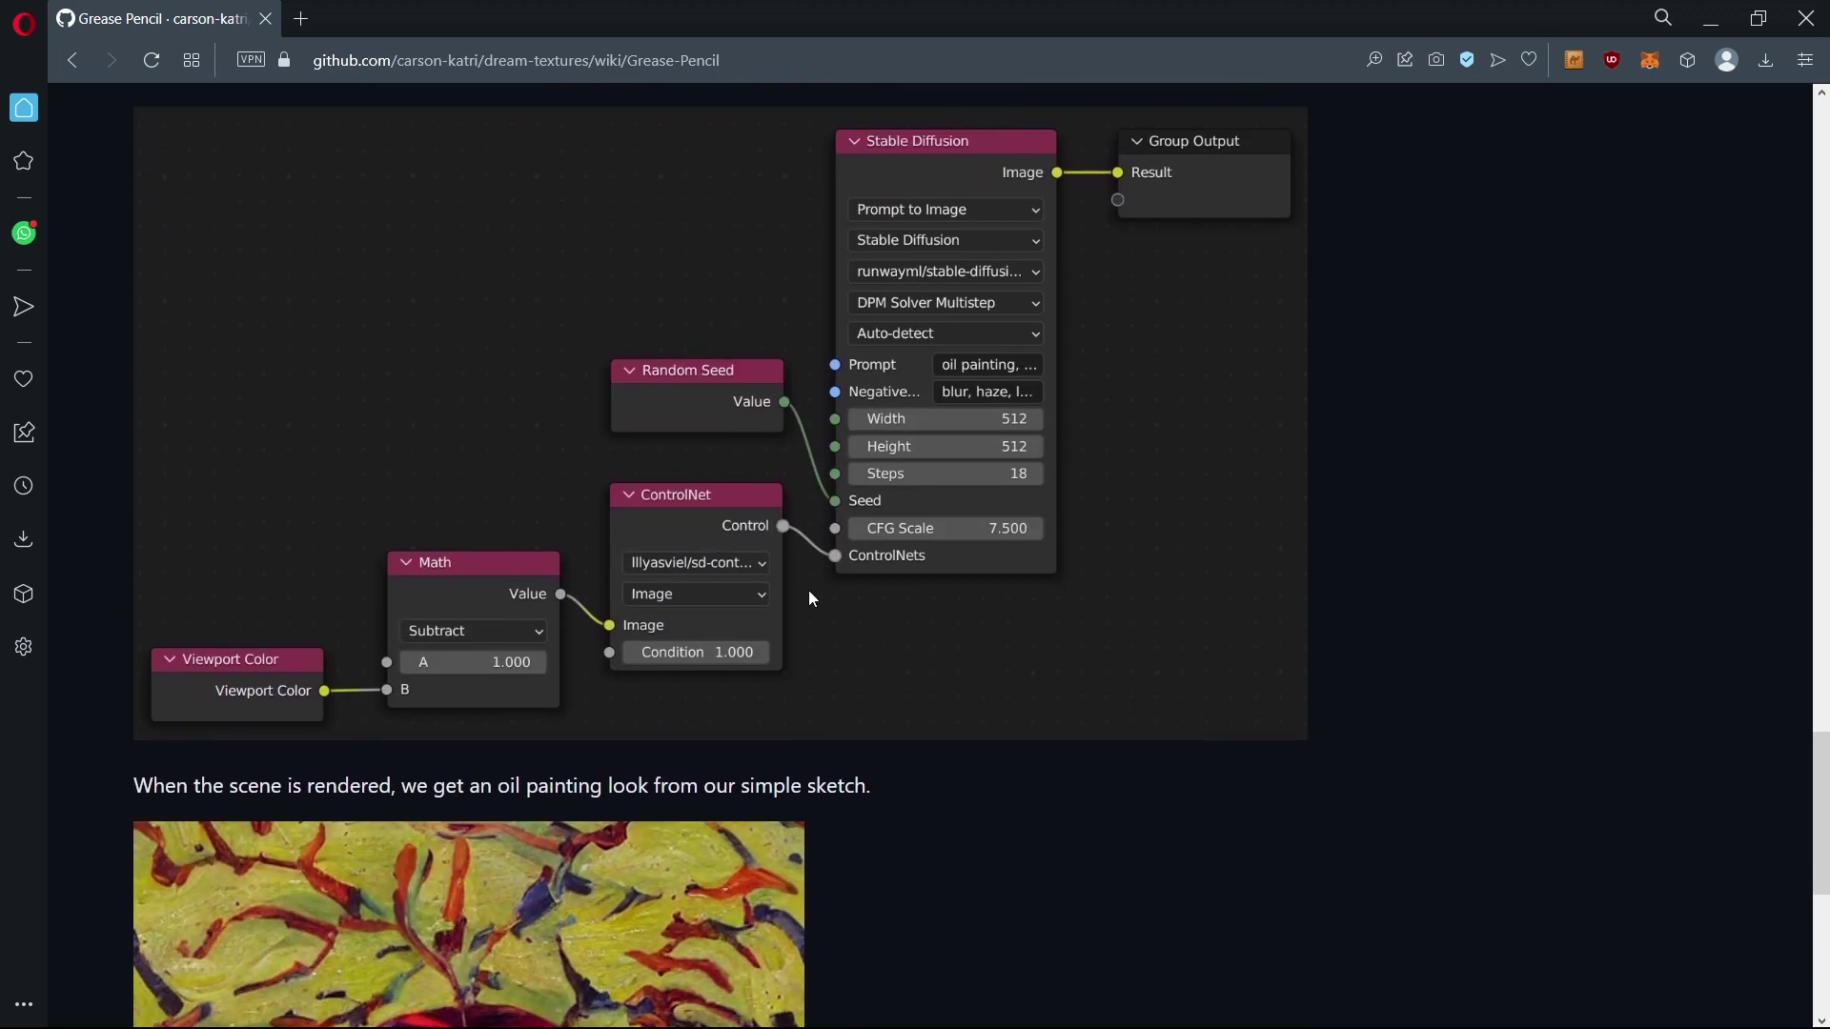
pyautogui.scroll(-1, 811, 599)
pyautogui.scroll(-2, 500, 700)
pyautogui.scroll(-3, 1055, 724)
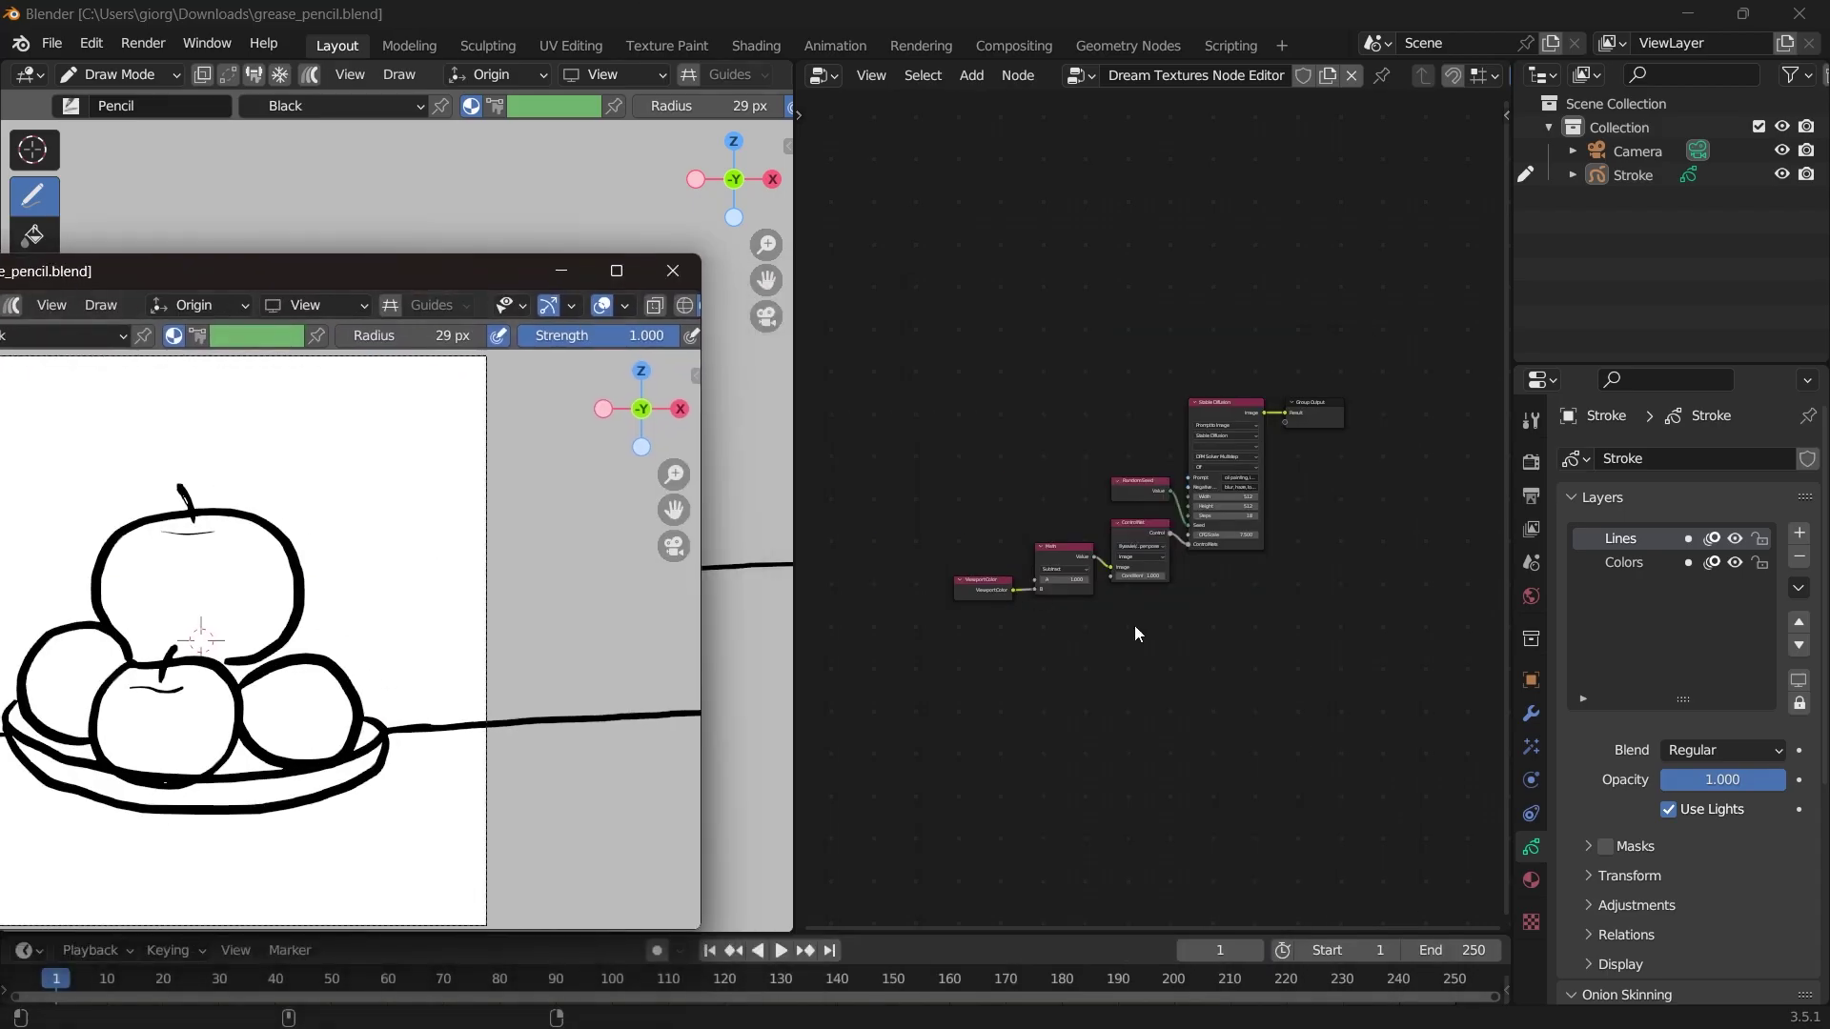
pyautogui.moveTo(1134, 634)
pyautogui.mouseDown(button='middle')
pyautogui.moveTo(1102, 429)
pyautogui.moveTo(1115, 531)
pyautogui.moveTo(1144, 334)
pyautogui.mouseUp(button='middle')
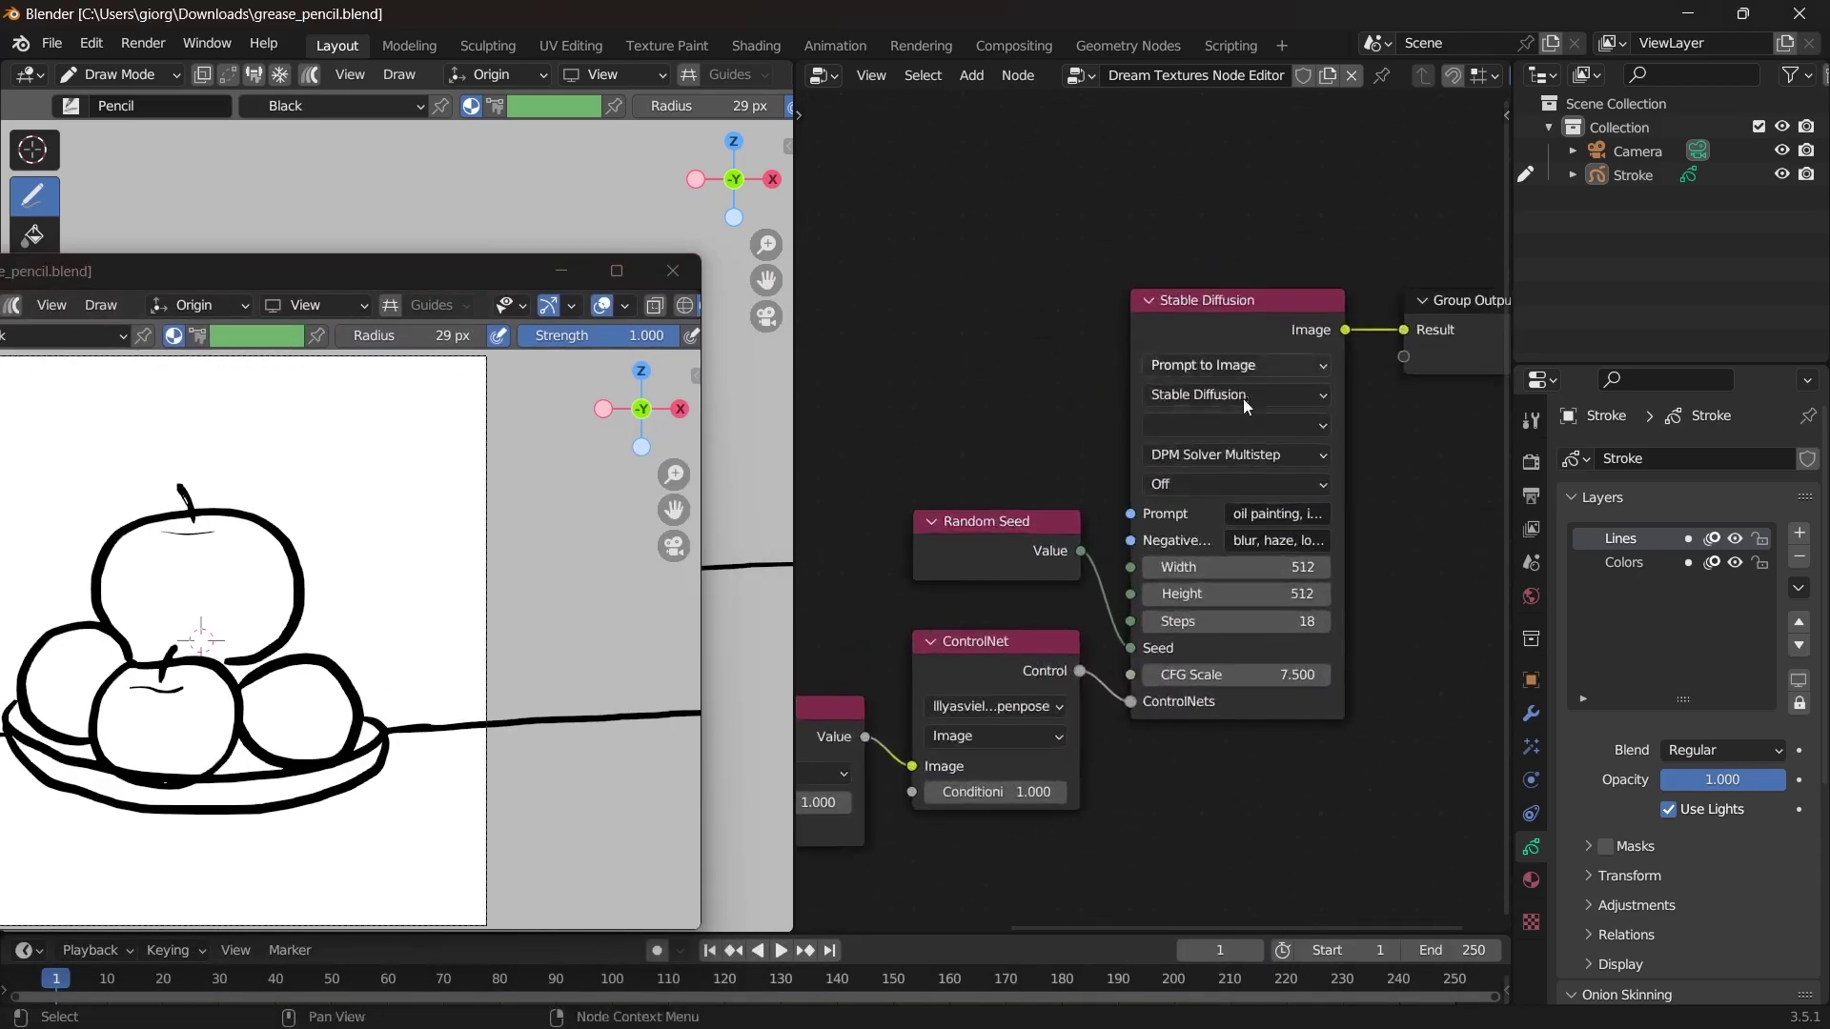
# Set the fruit-bowl node tree to runwayml/stable-diffusion-v1-5 and the lllyasviel/sd-controlnet-scribble ControlNet model
pyautogui.click(1235, 419)
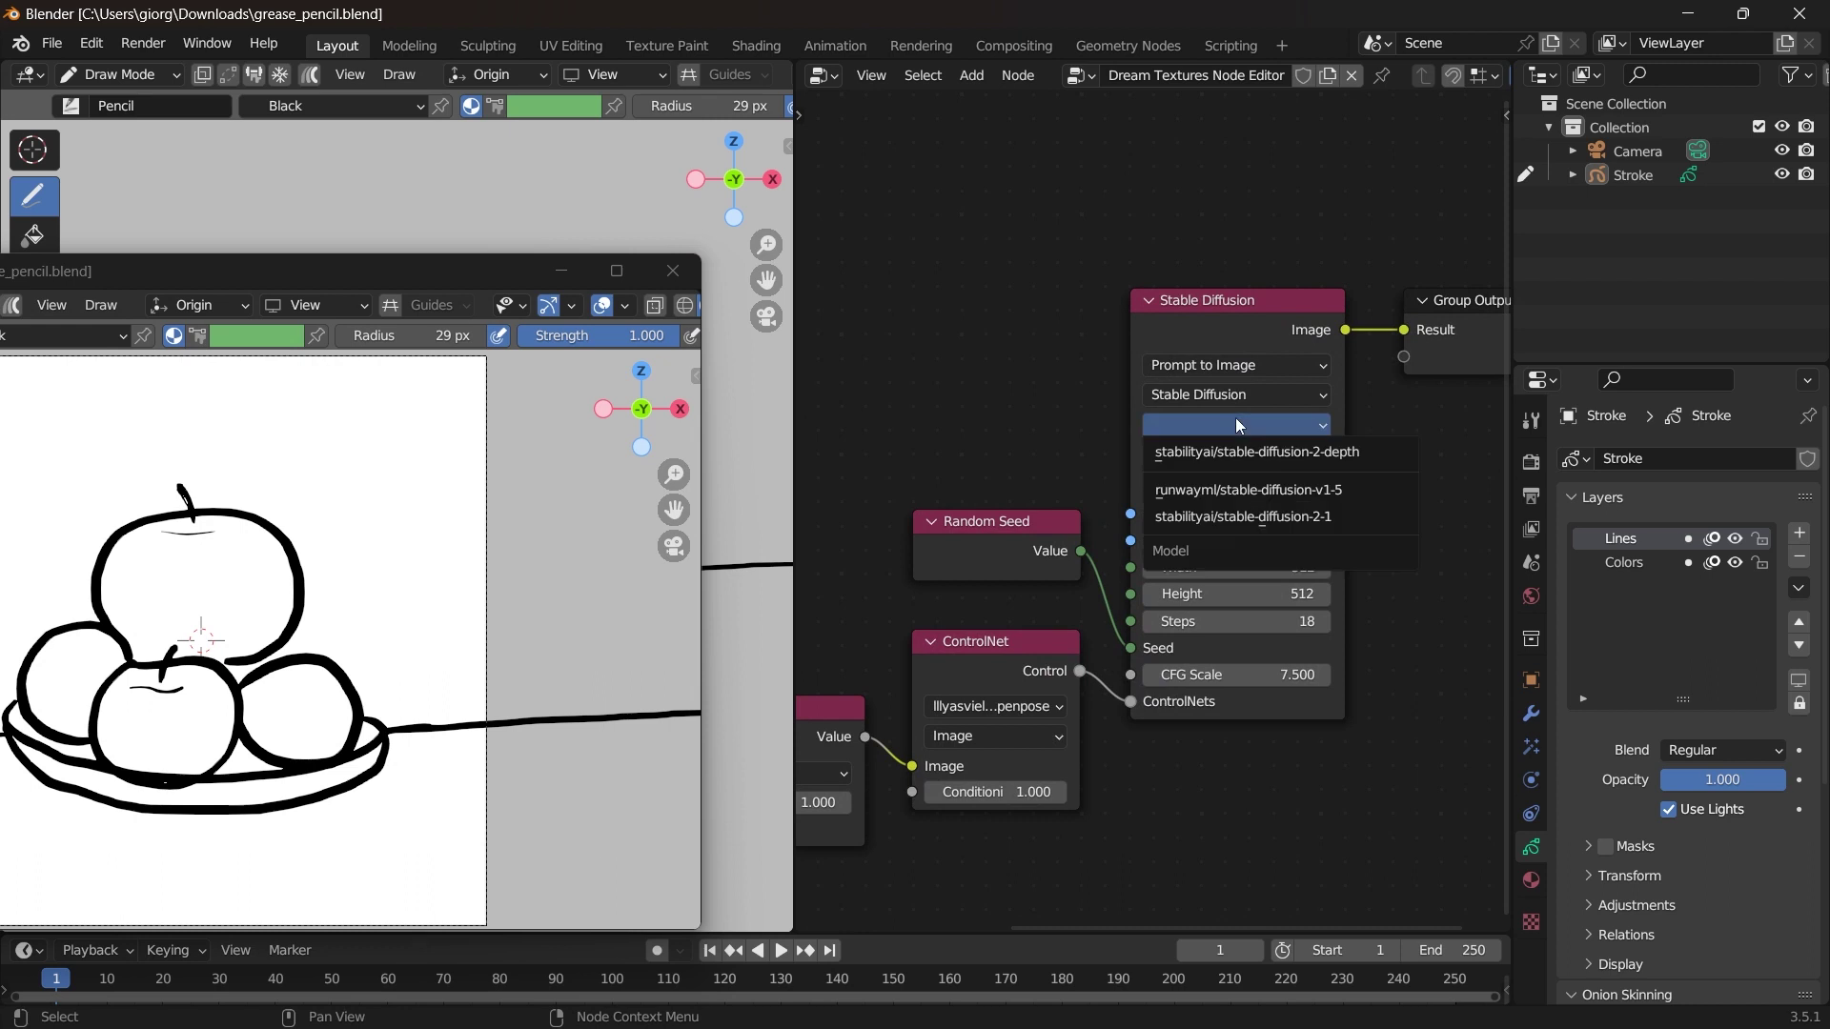
pyautogui.click(1294, 503)
pyautogui.click(996, 706)
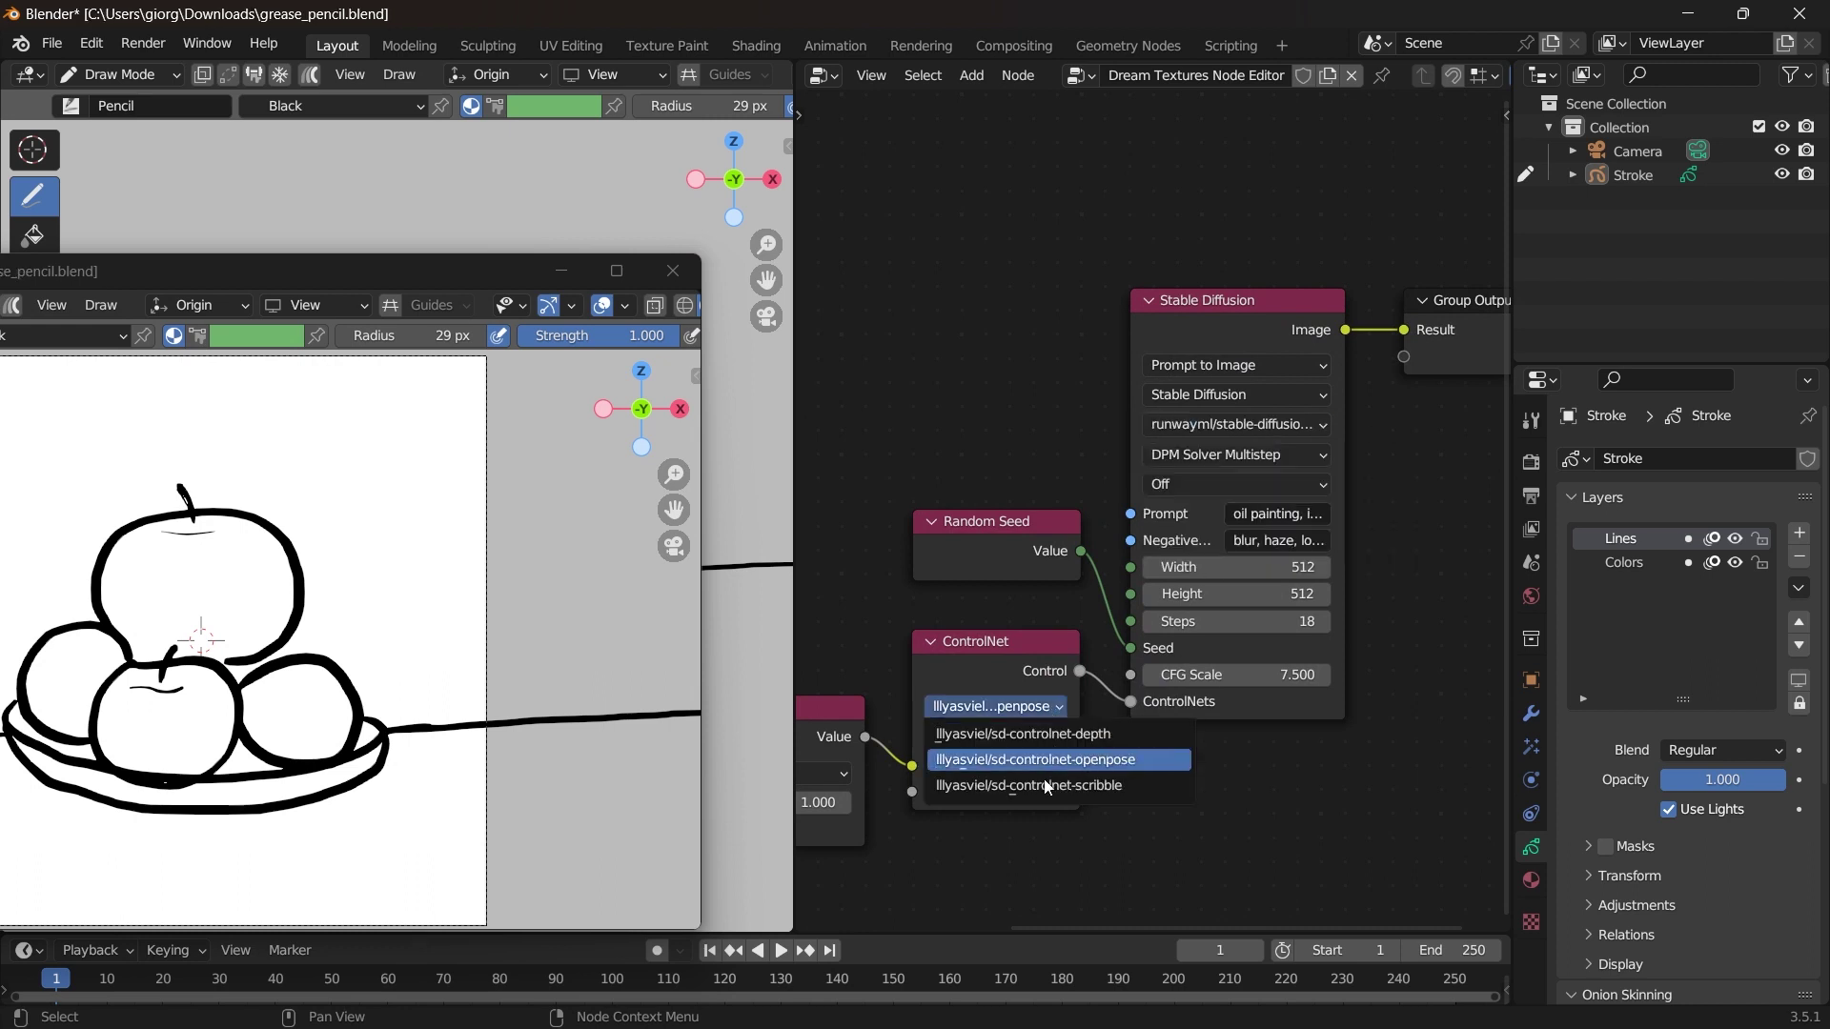
pyautogui.click(1141, 787)
pyautogui.moveTo(1100, 776); pyautogui.dragTo(1100, 787, button='middle')
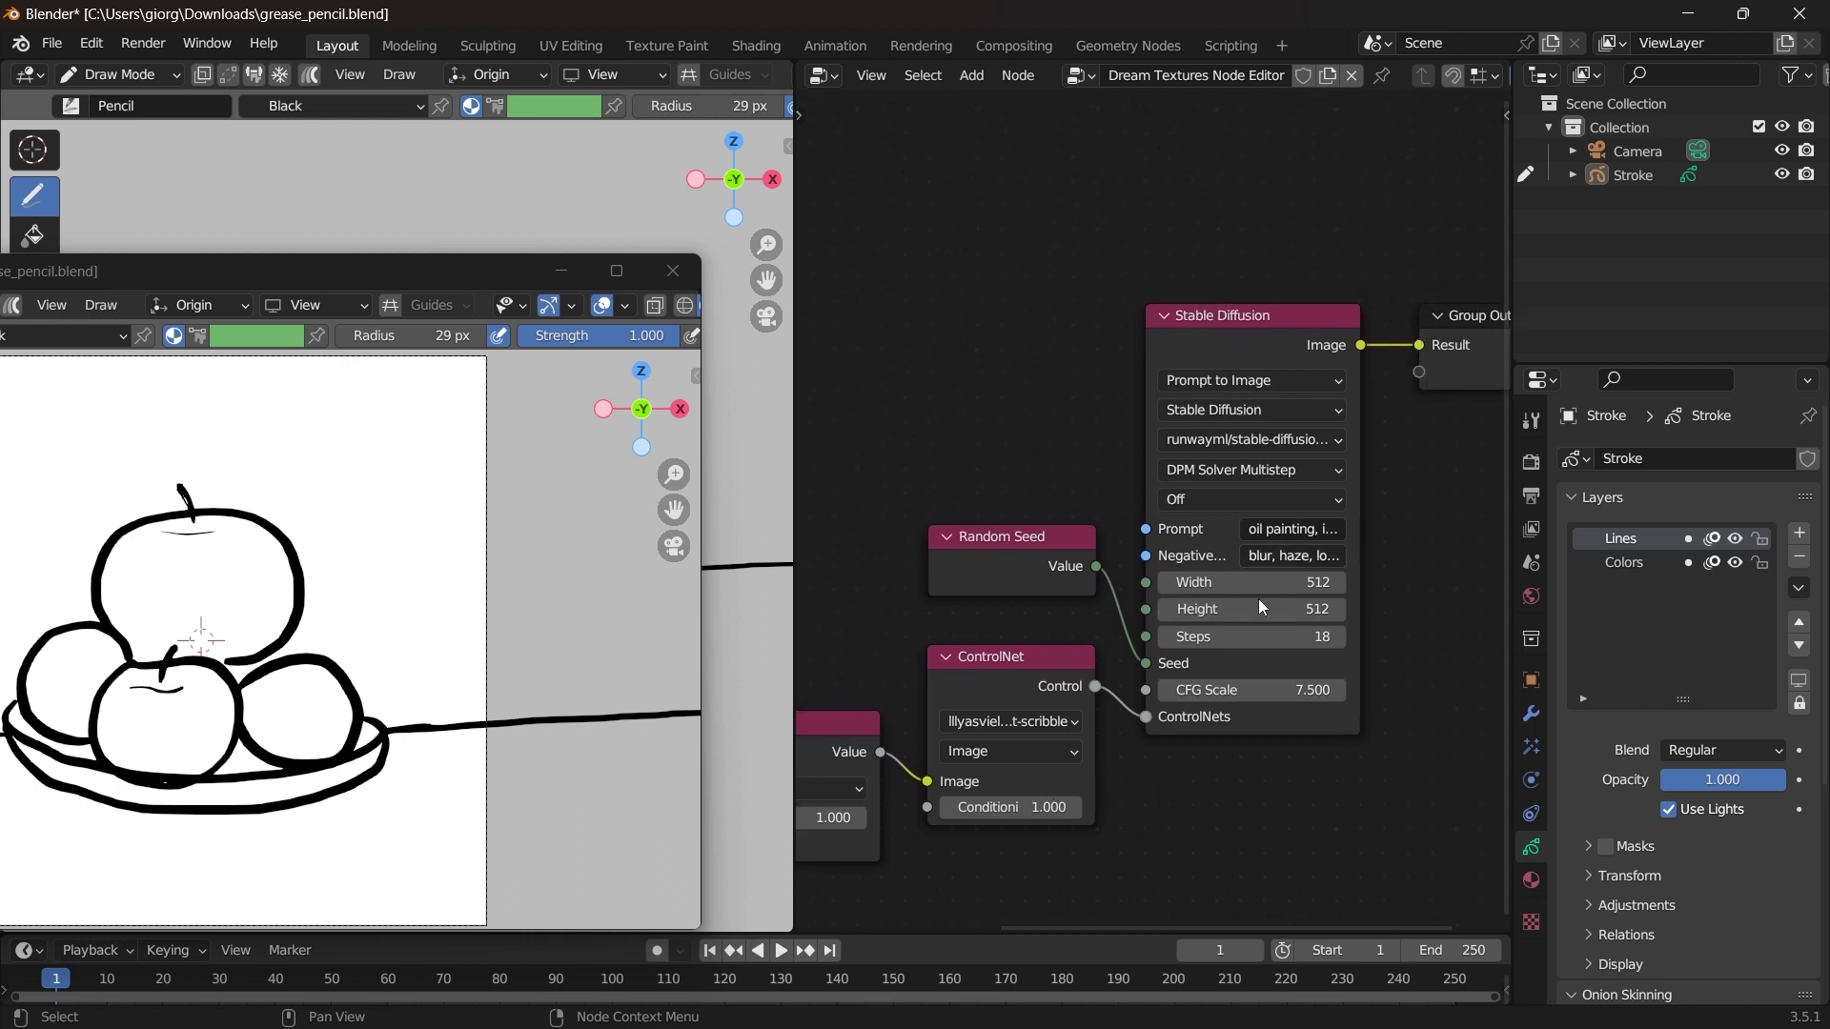
pyautogui.moveTo(1397, 545)
pyautogui.mouseDown(button='middle')
pyautogui.moveTo(1288, 556)
pyautogui.moveTo(1329, 563)
pyautogui.mouseUp(button='middle')
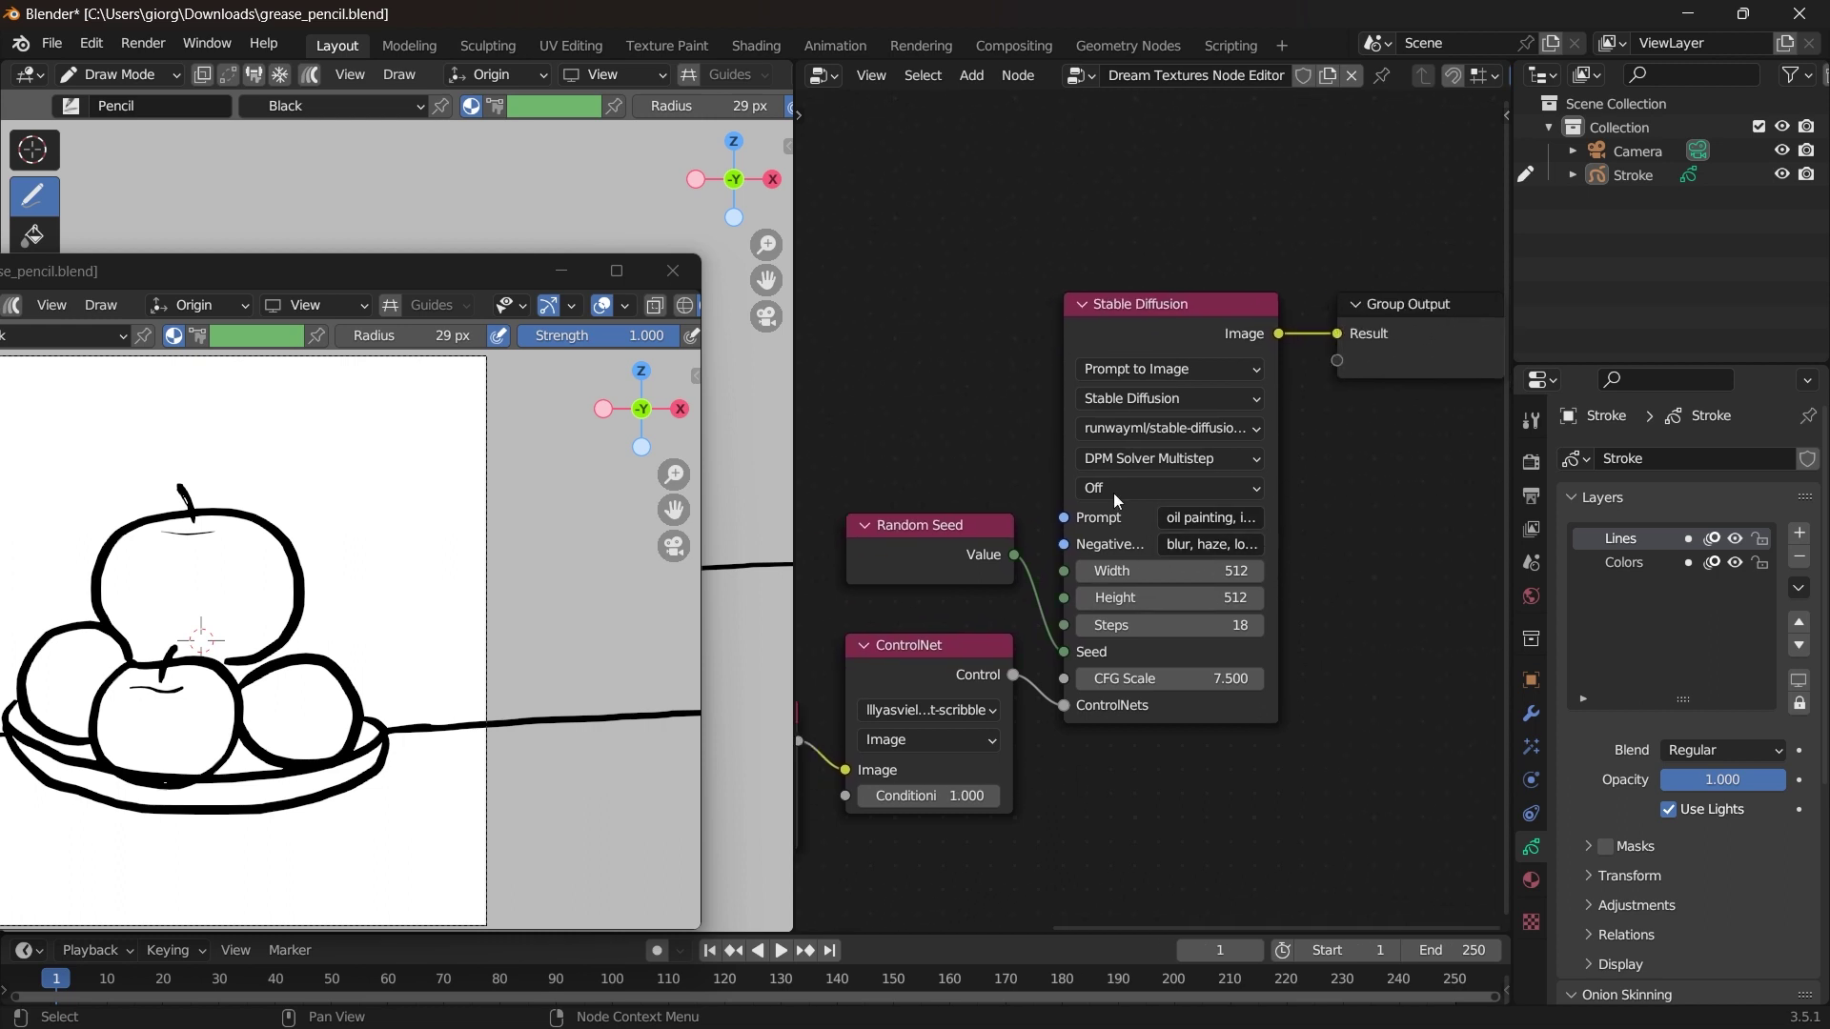
pyautogui.moveTo(420, 272); pyautogui.dragTo(689, 284)
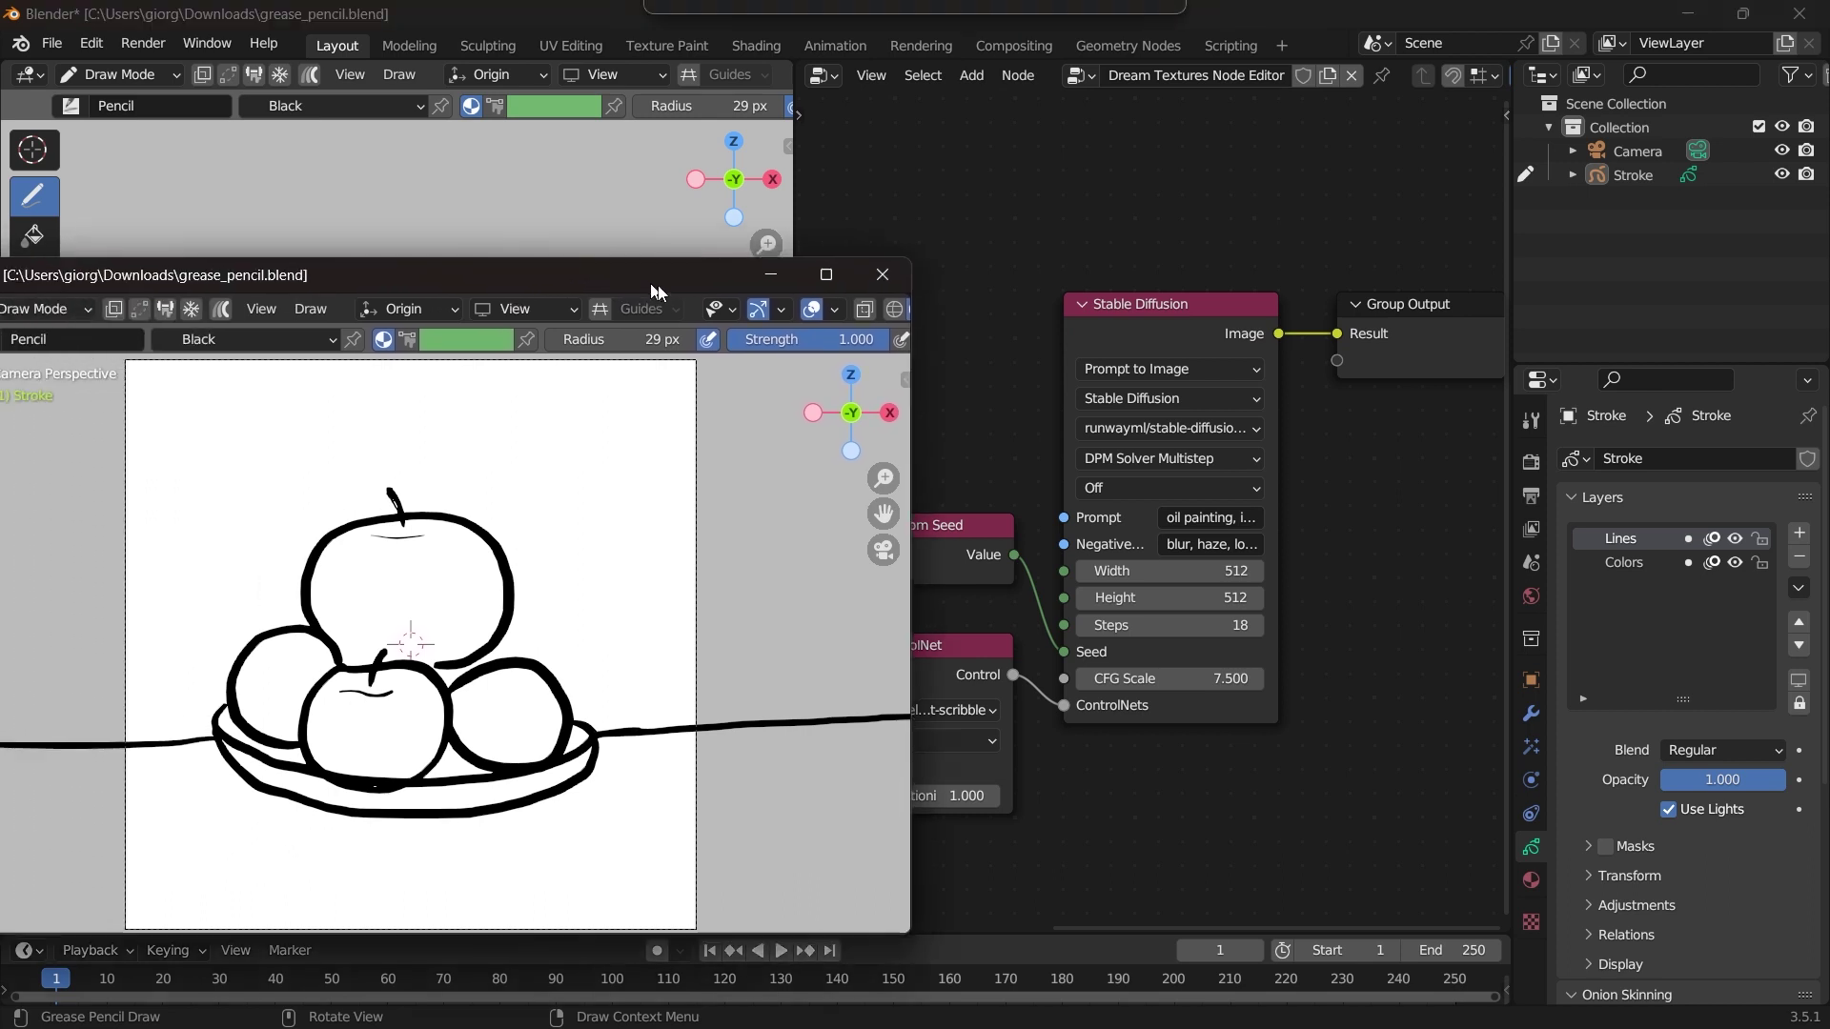
# Render the fruit-bowl sketch scene with Render Image
pyautogui.click(143, 43)
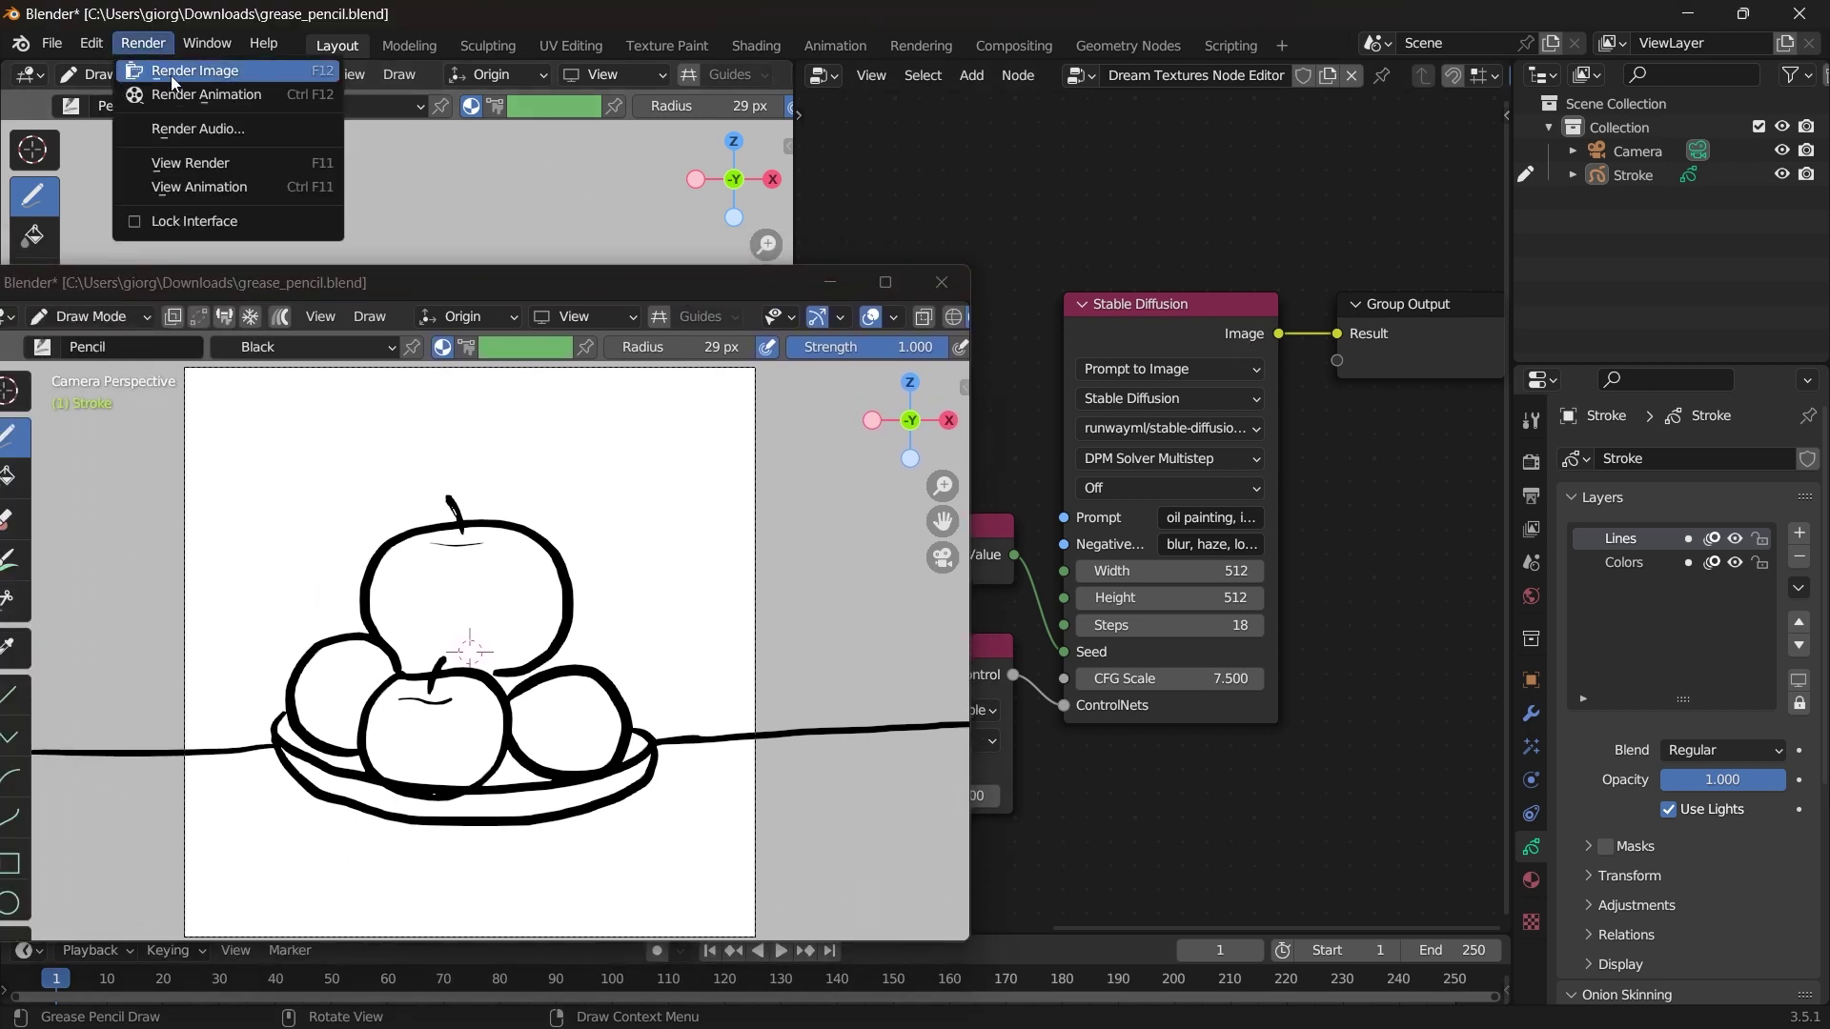
pyautogui.click(173, 80)
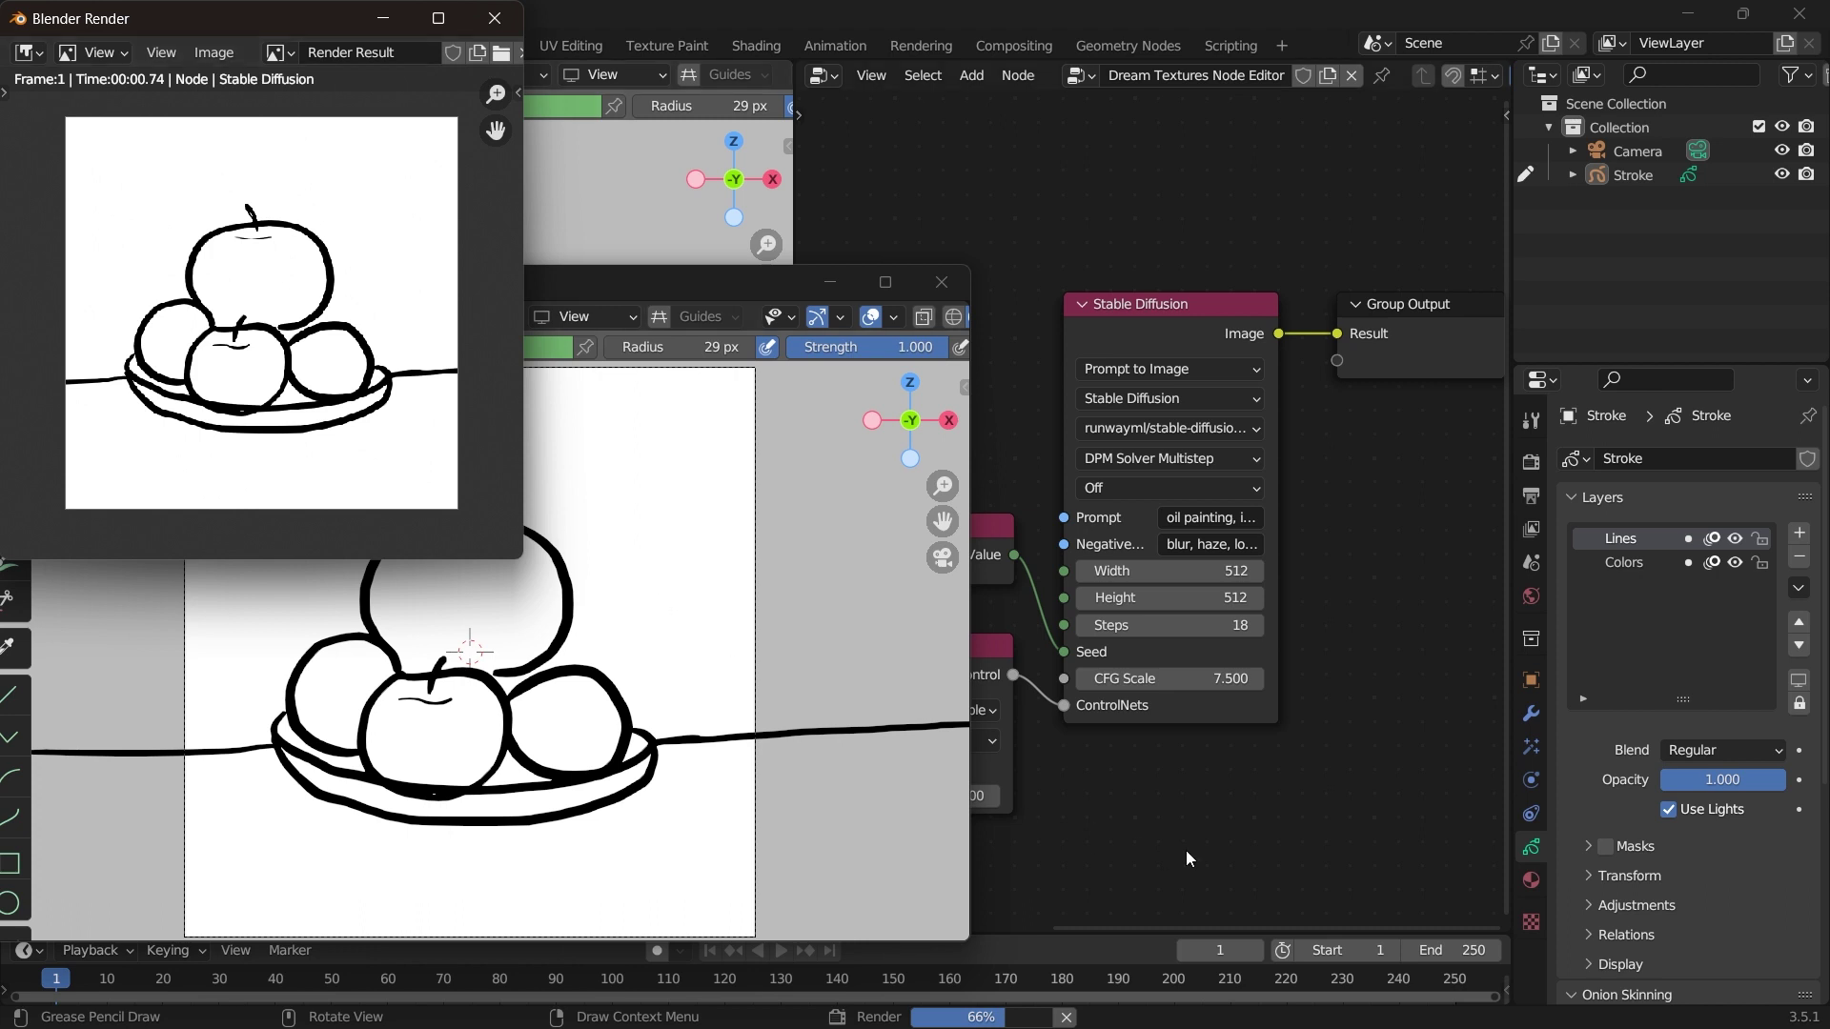
pyautogui.click(608, 289)
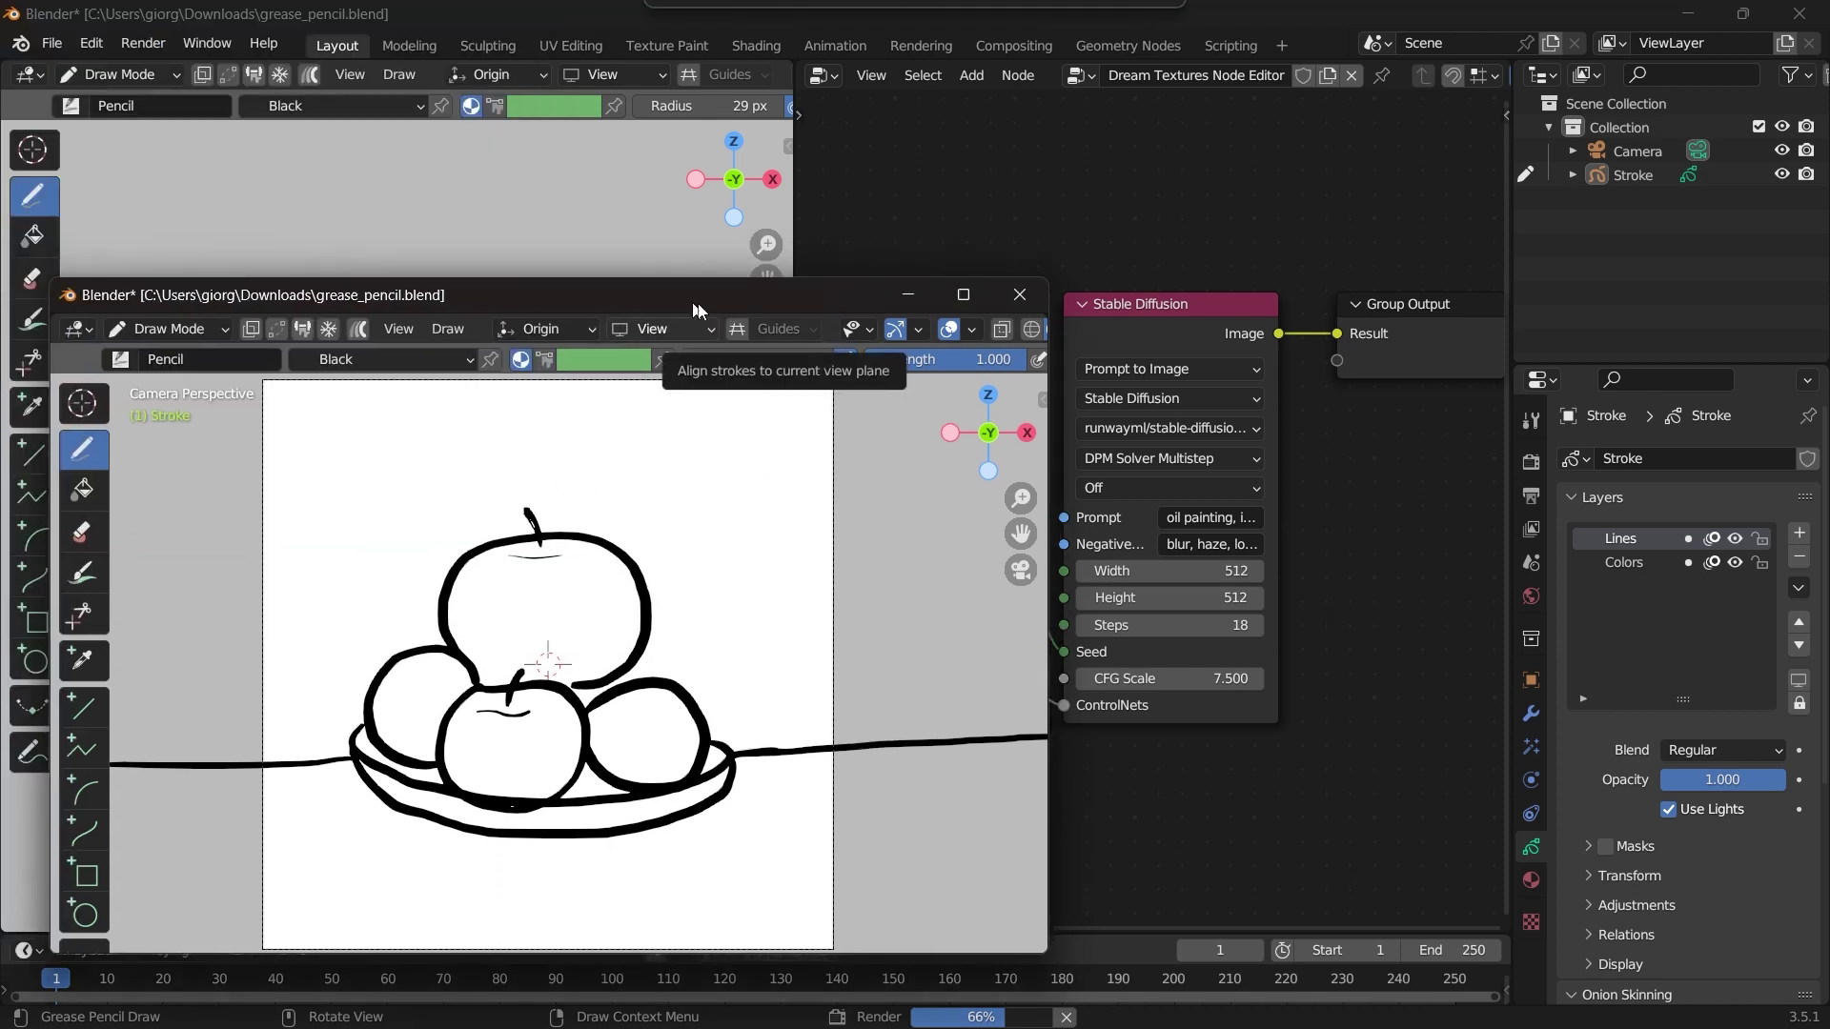
pyautogui.moveTo(465, 305); pyautogui.dragTo(500, 291)
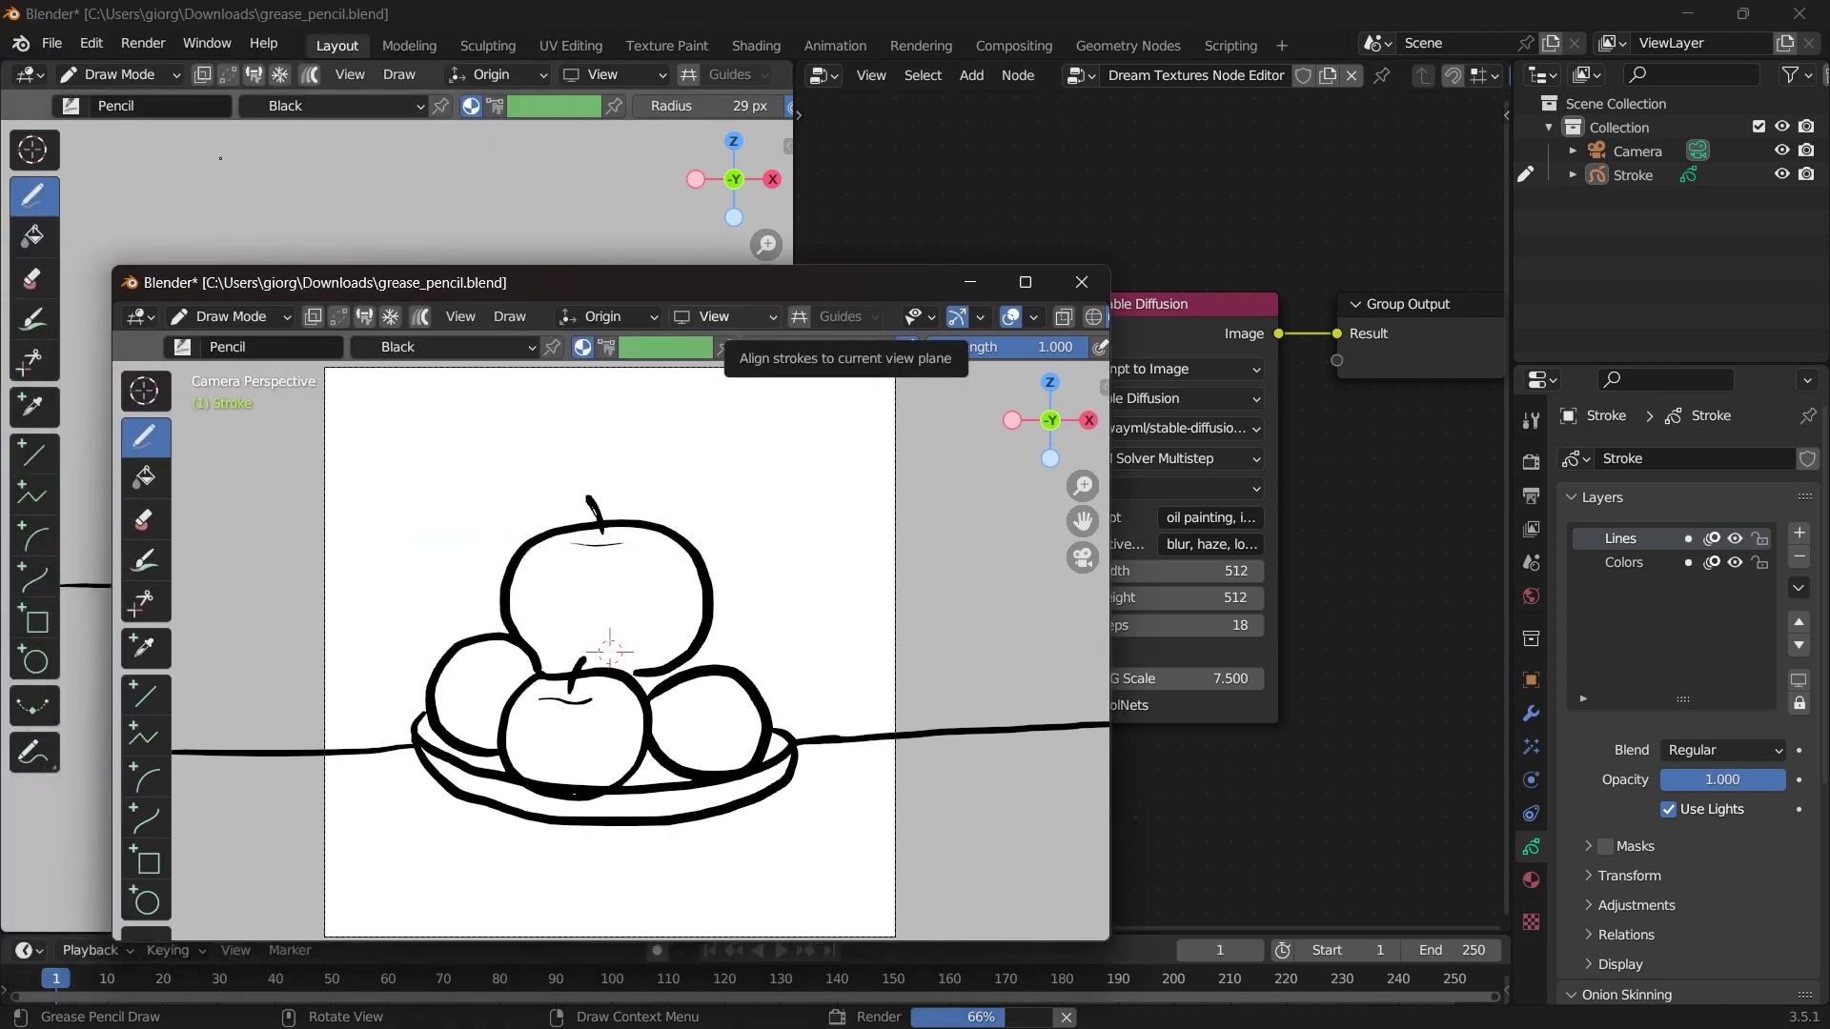
# View the finished oil-painting render of apples on a plate, then close the render window
pyautogui.click(143, 43)
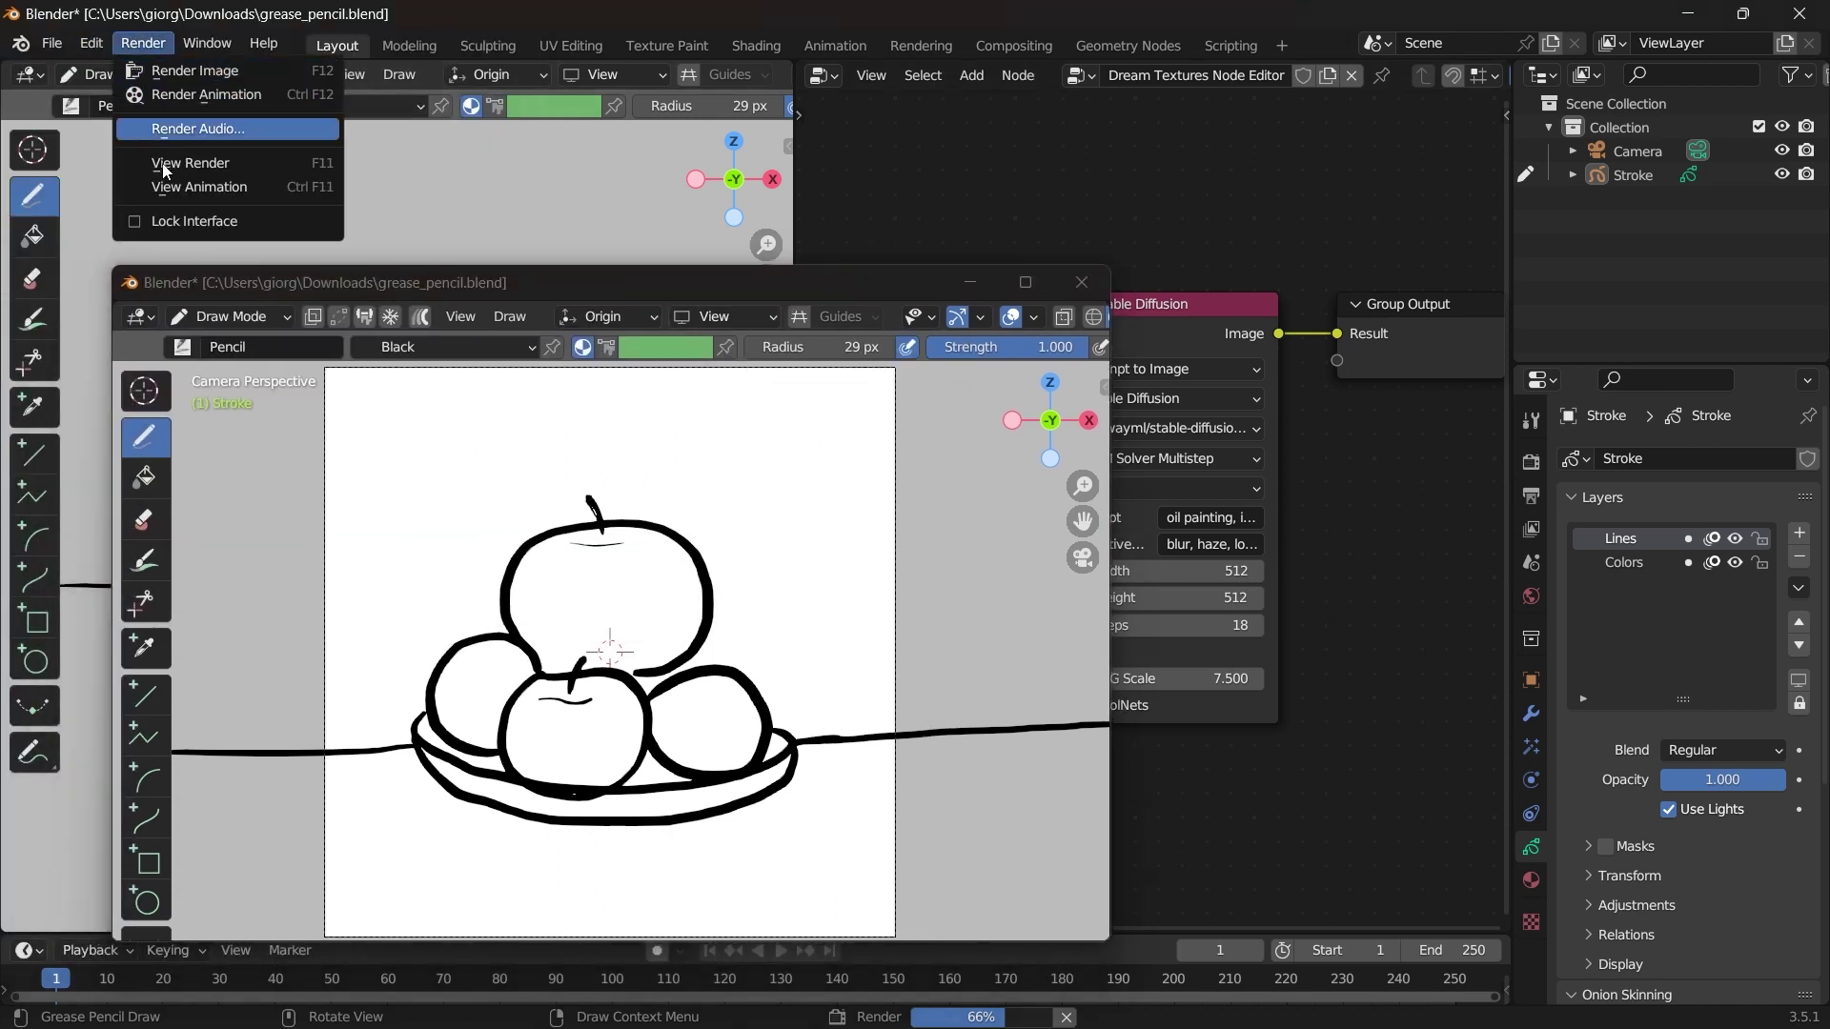
pyautogui.click(163, 164)
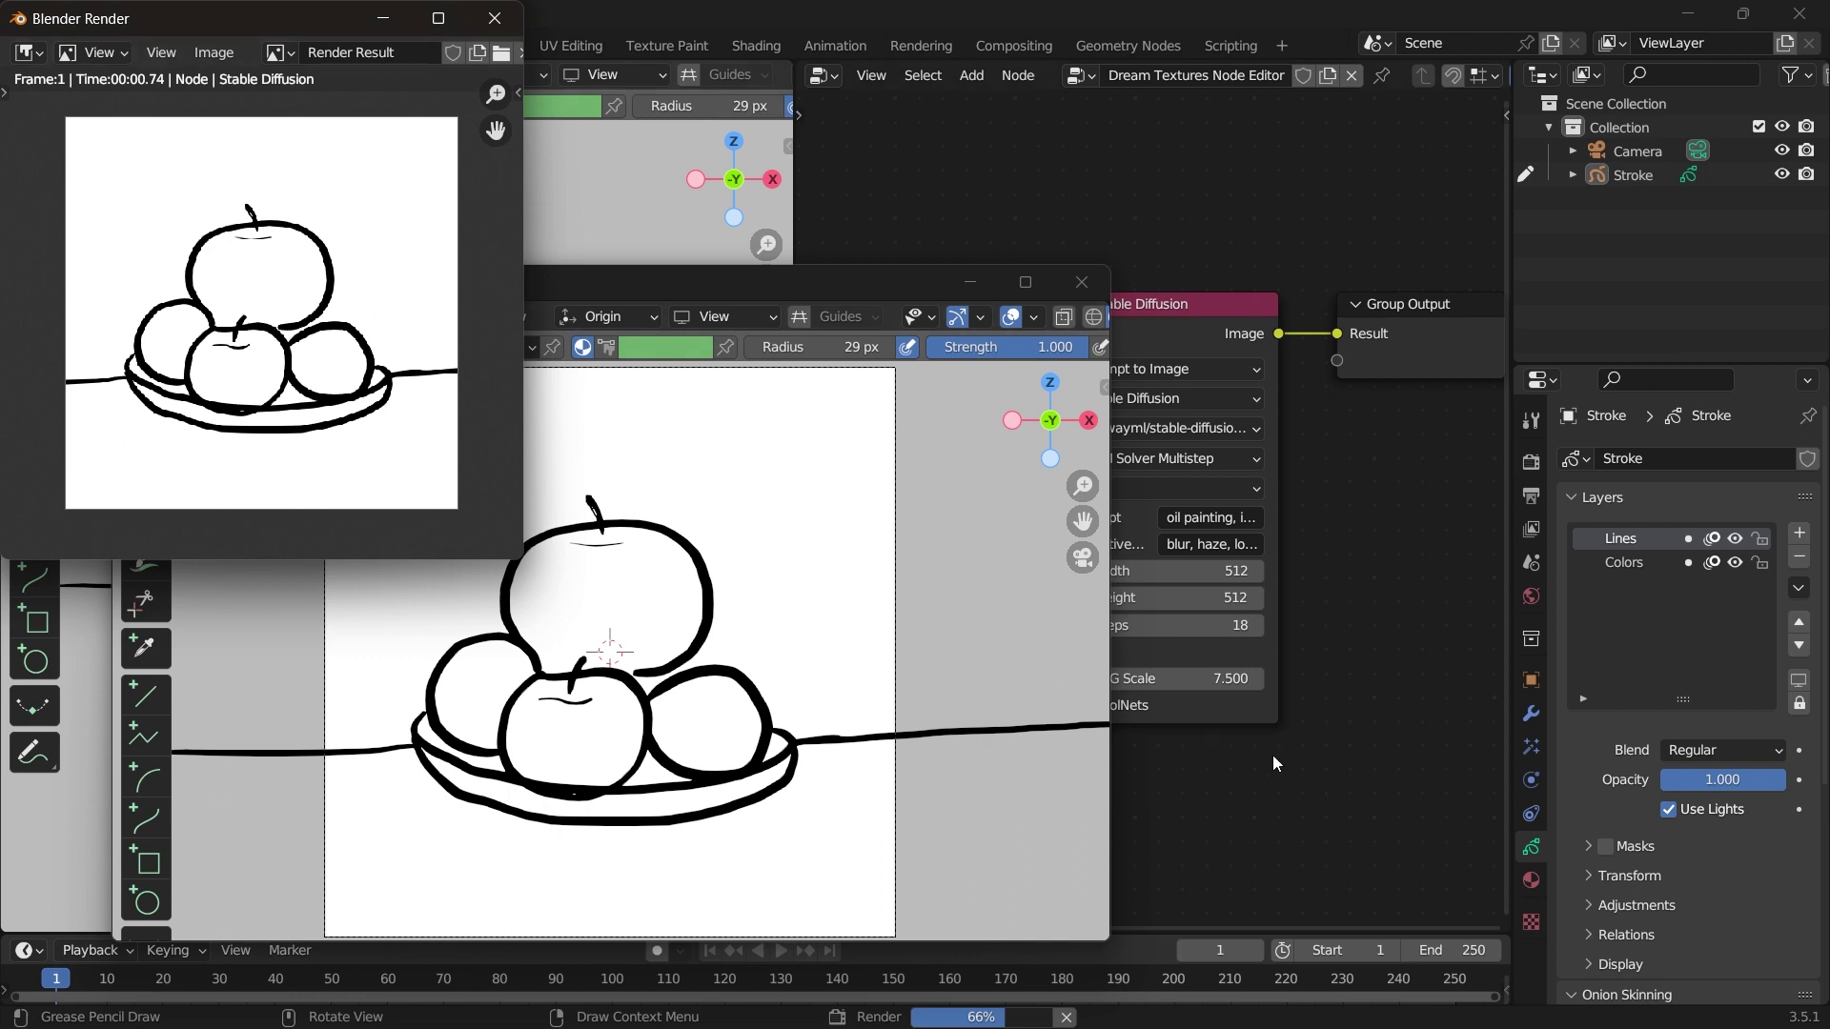
pyautogui.moveTo(1318, 745); pyautogui.dragTo(1486, 748, button='middle')
pyautogui.moveTo(1364, 804); pyautogui.dragTo(1279, 785, button='middle')
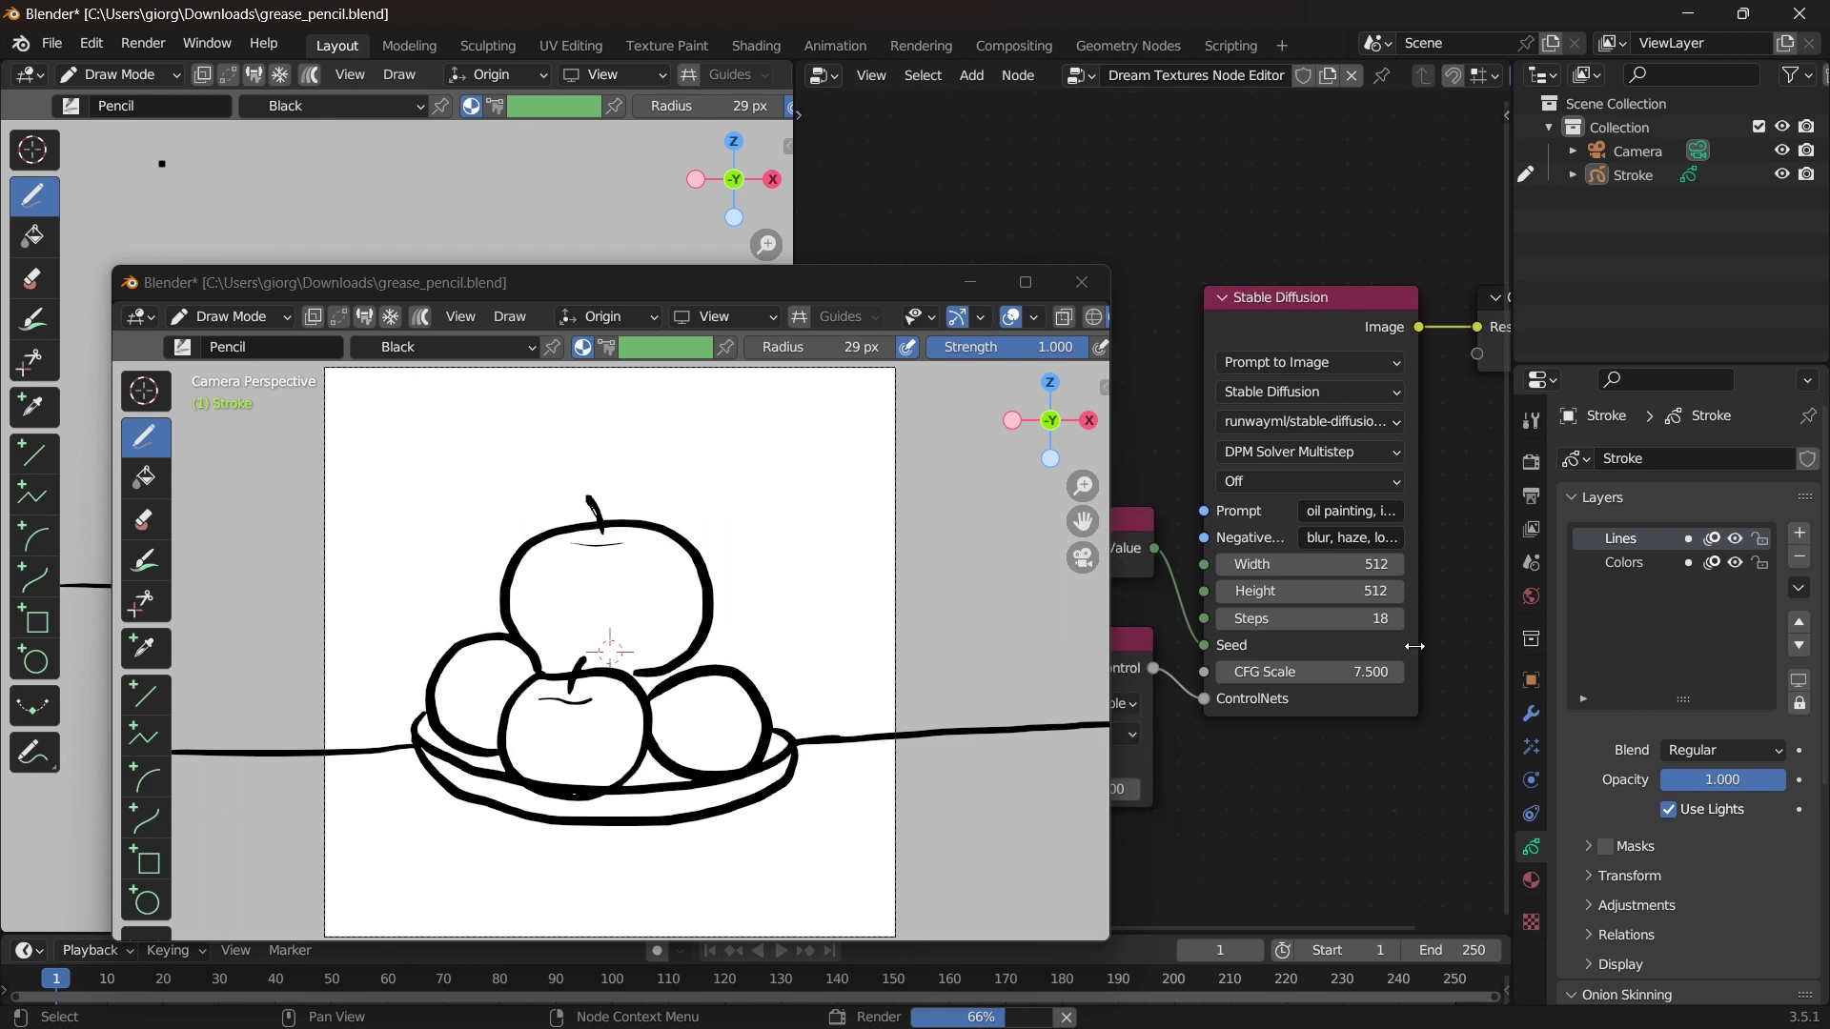
pyautogui.click(124, 45)
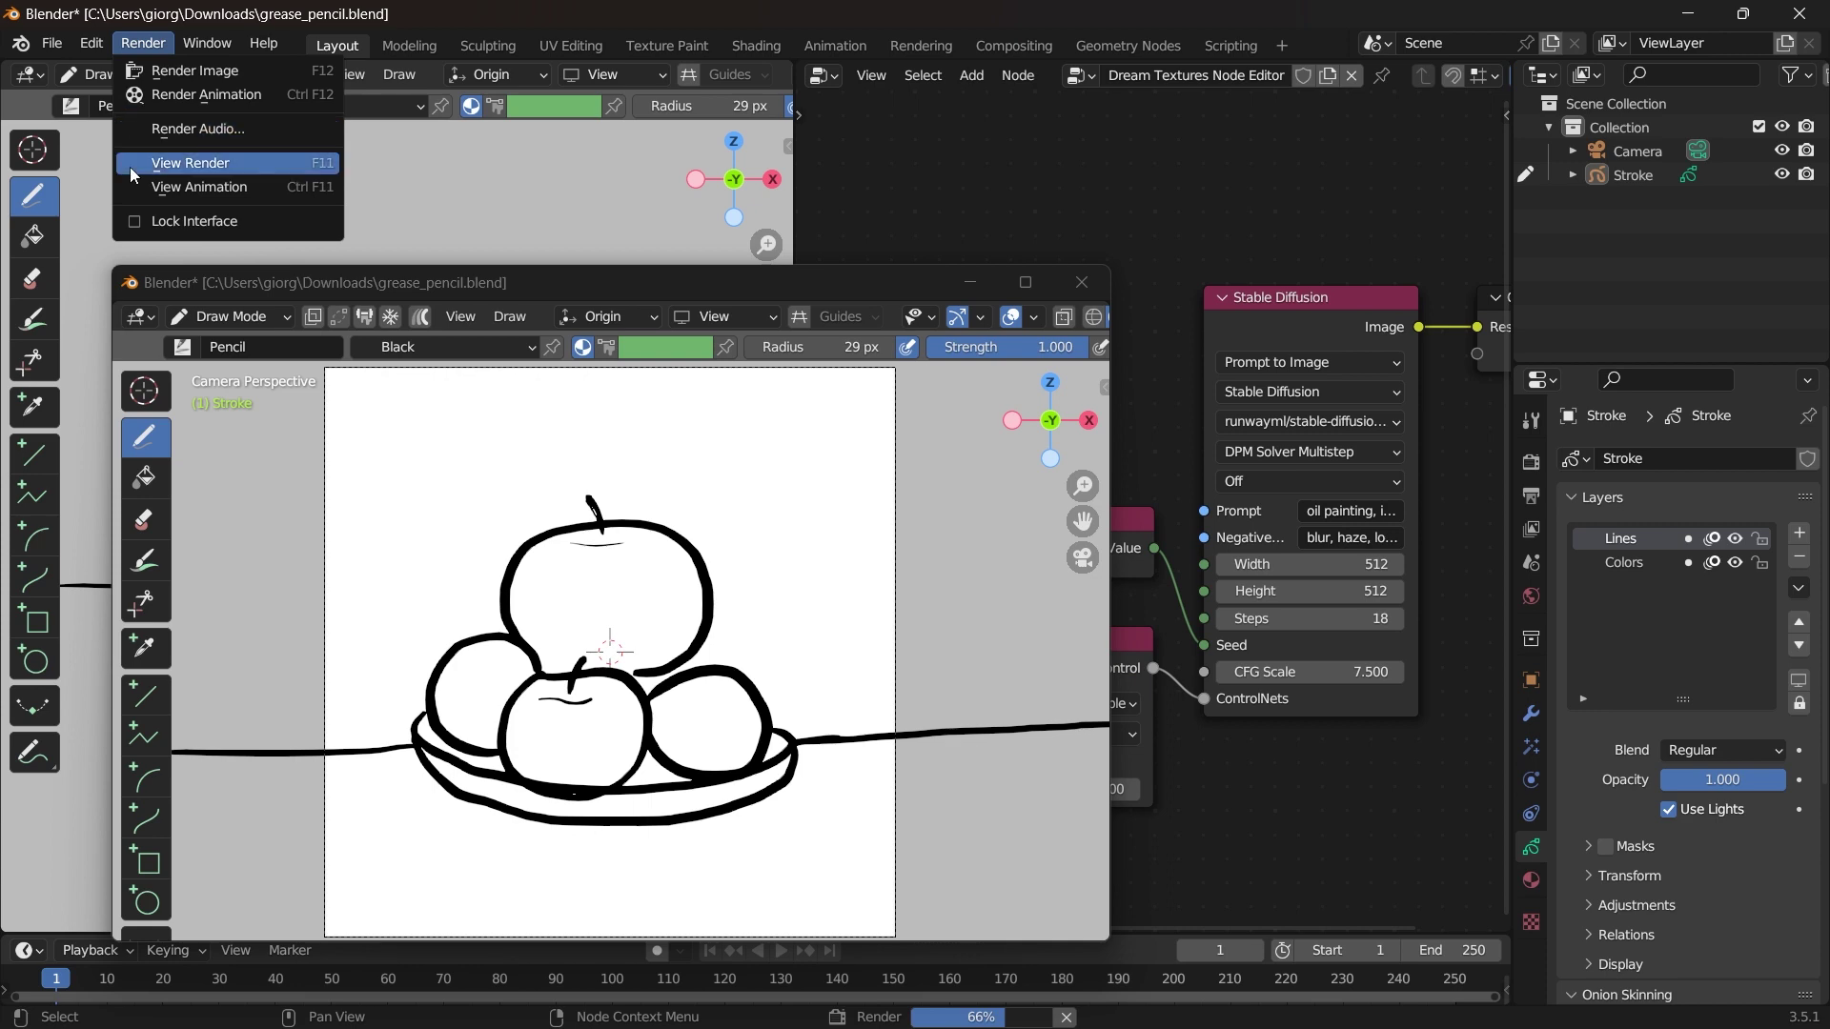
pyautogui.click(130, 165)
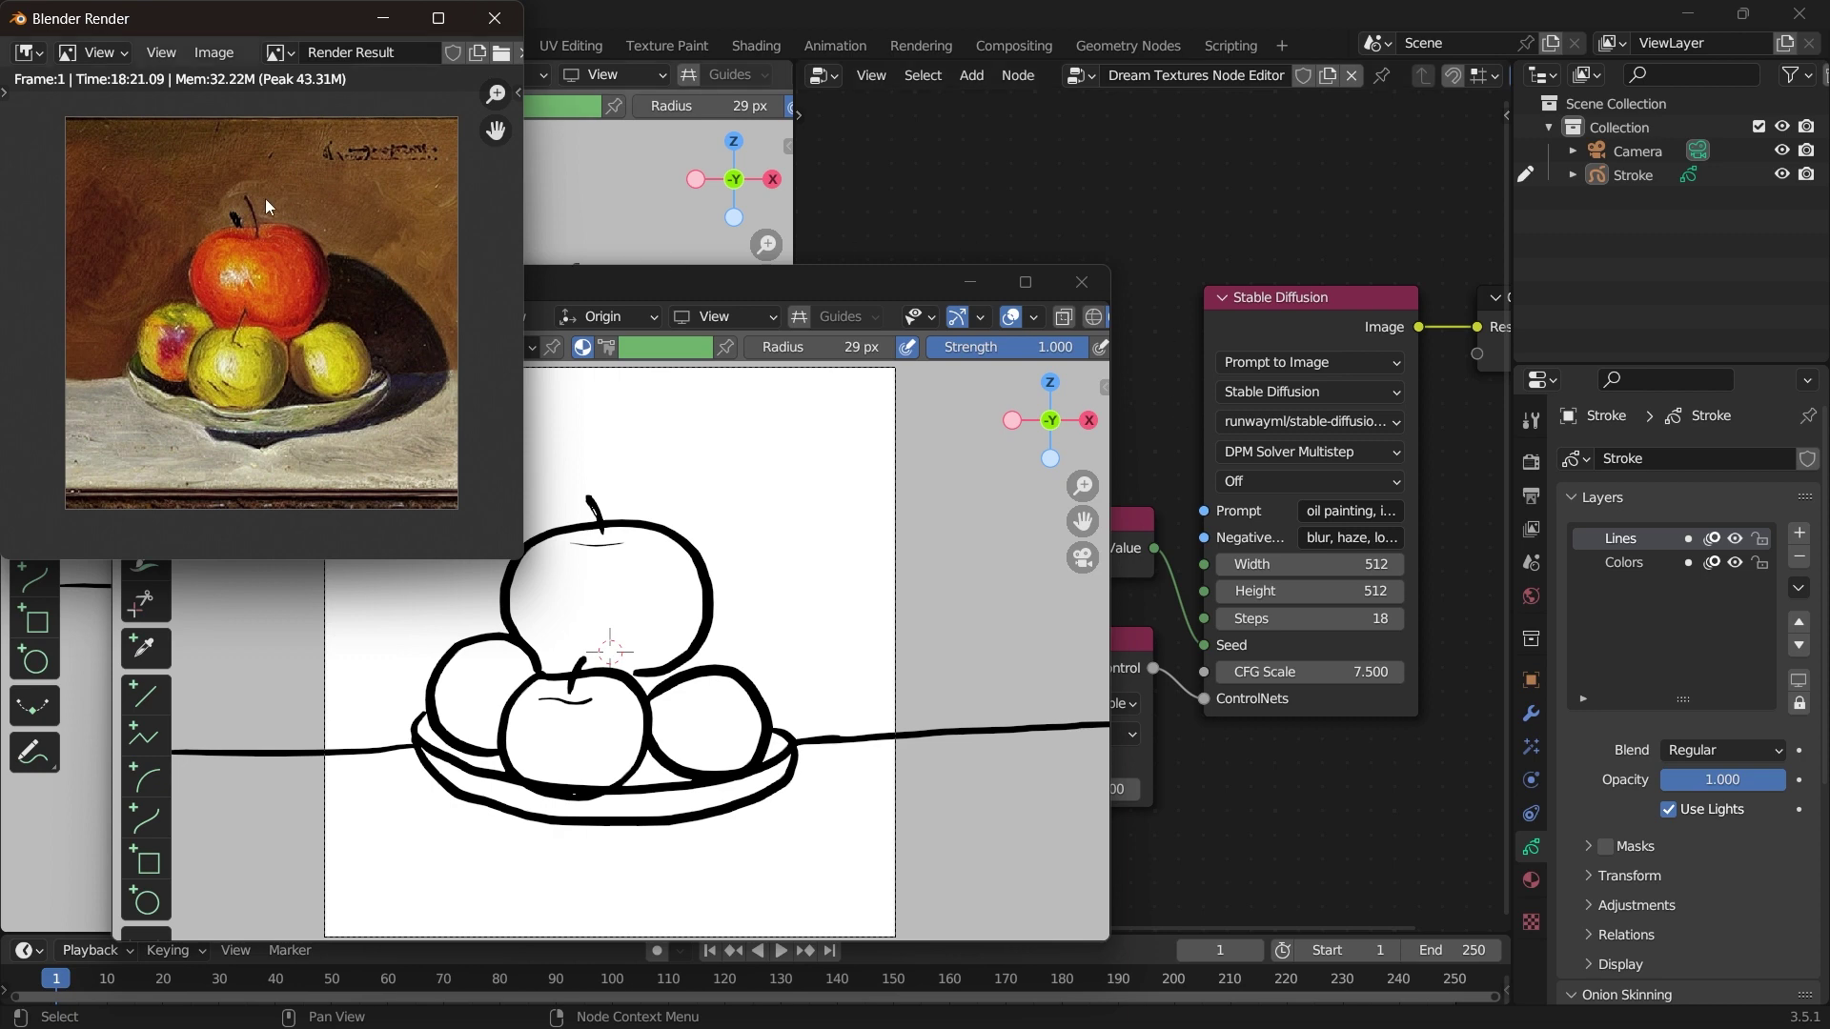
pyautogui.click(494, 19)
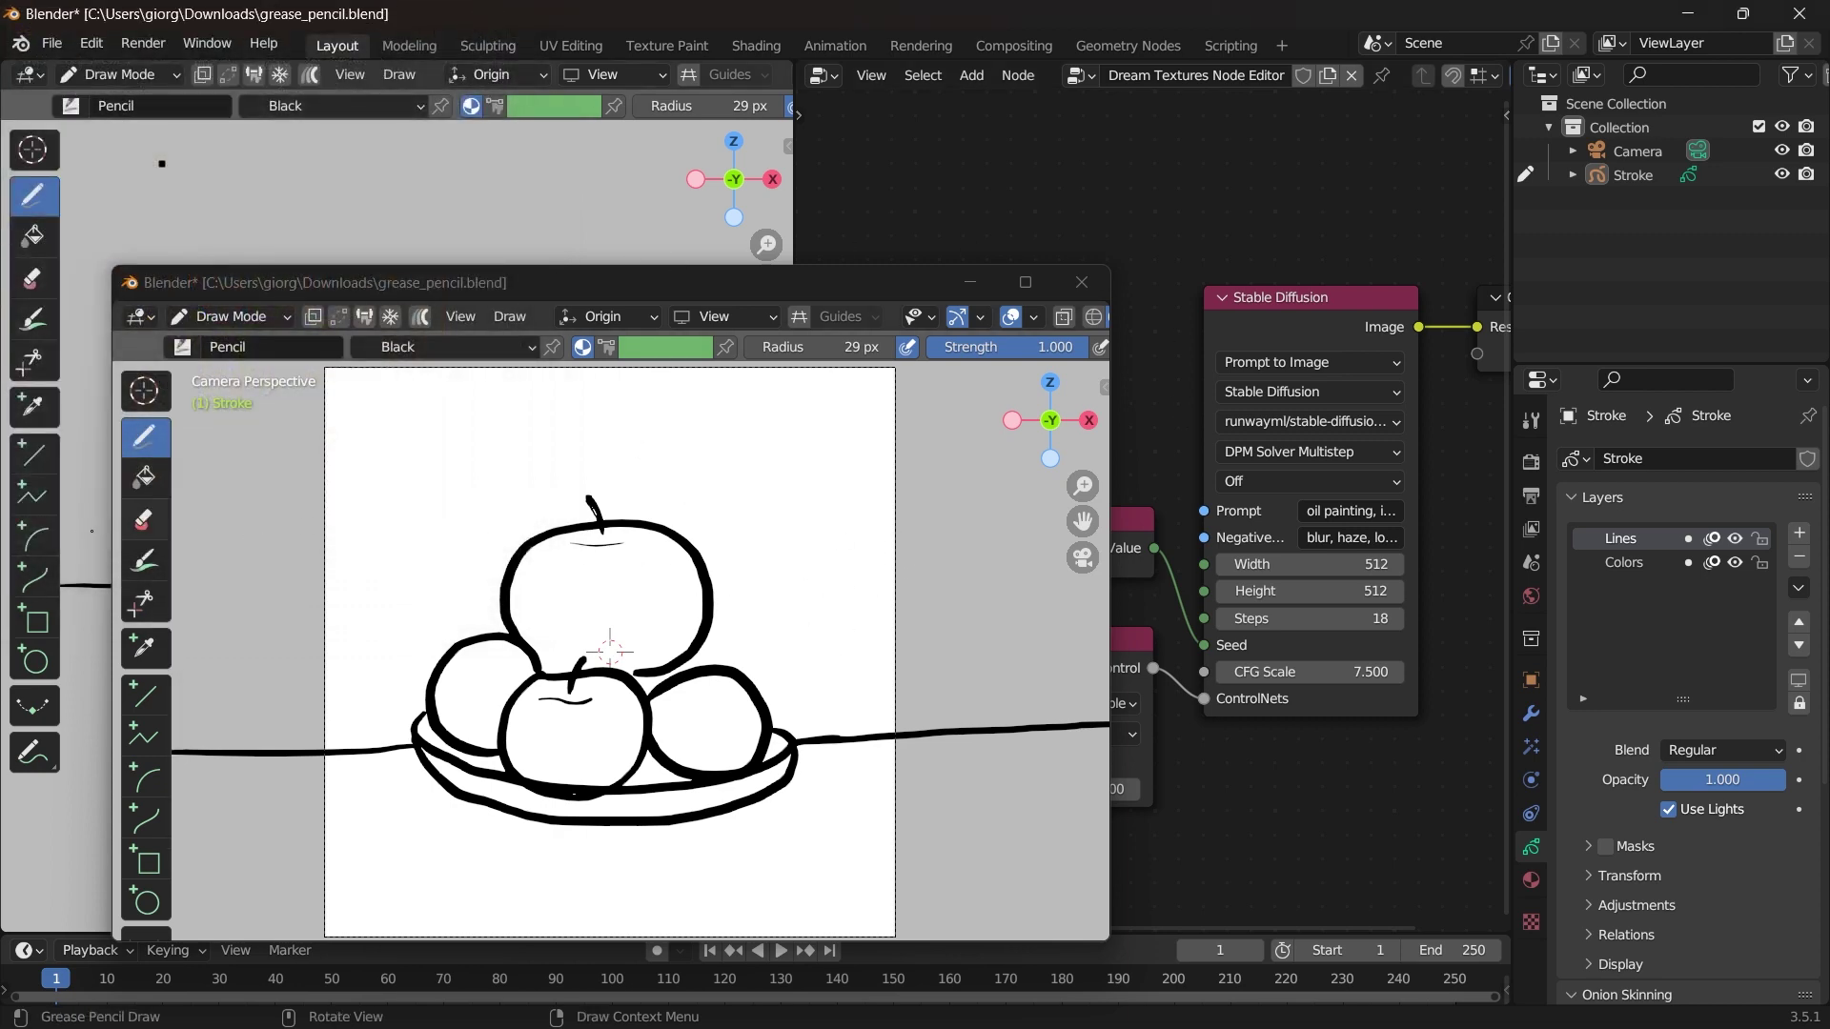
# Erase the apple-bowl sketch and draw wavy sea lines across the canvas
pyautogui.click(143, 520)
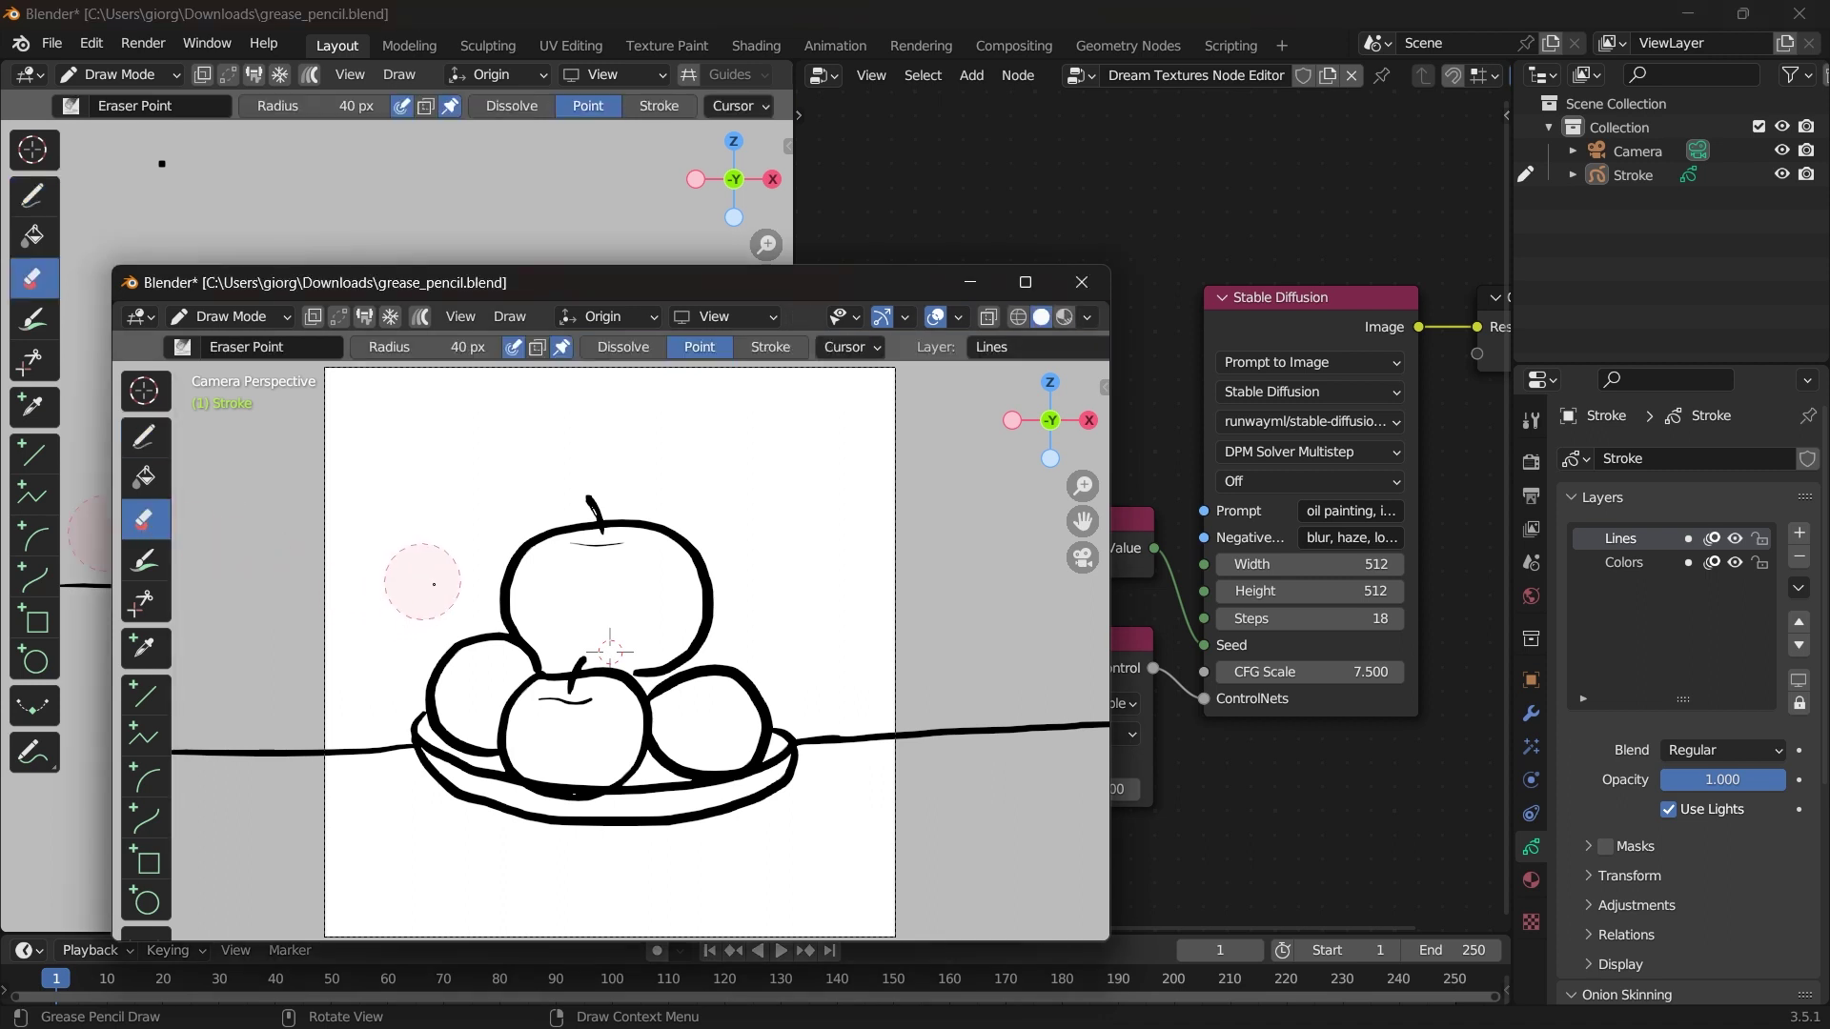
pyautogui.moveTo(502, 601)
pyautogui.mouseDown()
pyautogui.moveTo(410, 695)
pyautogui.moveTo(219, 752)
pyautogui.moveTo(368, 756)
pyautogui.moveTo(596, 636)
pyautogui.moveTo(490, 640)
pyautogui.moveTo(585, 683)
pyautogui.moveTo(654, 653)
pyautogui.moveTo(711, 776)
pyautogui.moveTo(556, 767)
pyautogui.moveTo(816, 767)
pyautogui.moveTo(817, 797)
pyautogui.moveTo(817, 702)
pyautogui.moveTo(875, 734)
pyautogui.moveTo(1074, 726)
pyautogui.mouseUp()
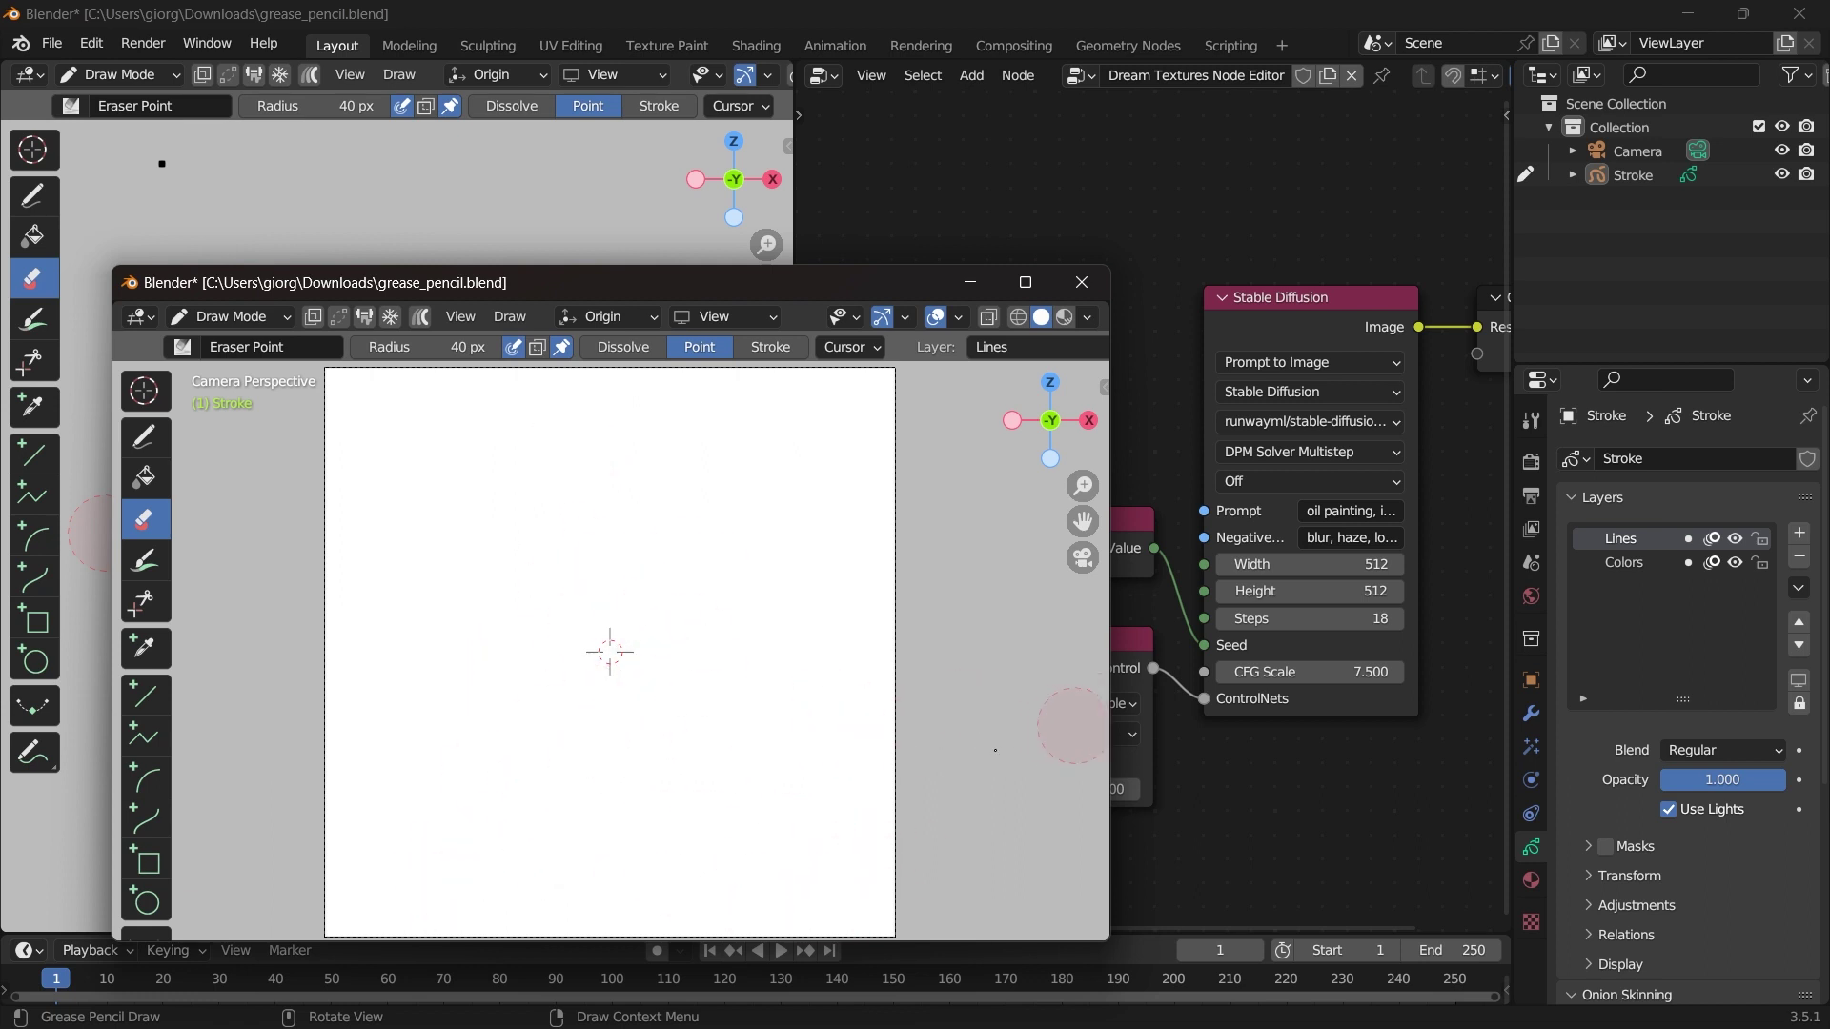
pyautogui.click(142, 440)
pyautogui.moveTo(229, 792); pyautogui.dragTo(292, 795)
pyautogui.moveTo(435, 807); pyautogui.dragTo(1104, 843)
pyautogui.moveTo(371, 758)
pyautogui.mouseDown()
pyautogui.moveTo(456, 731)
pyautogui.moveTo(741, 787)
pyautogui.mouseUp()
# Sketch the yacht's hull with window ticks and a pointed bow
pyautogui.moveTo(345, 670)
pyautogui.mouseDown()
pyautogui.moveTo(701, 672)
pyautogui.moveTo(491, 737)
pyautogui.mouseUp()
pyautogui.moveTo(705, 640); pyautogui.dragTo(705, 670)
pyautogui.moveTo(782, 641); pyautogui.dragTo(781, 677)
pyautogui.moveTo(441, 662)
pyautogui.mouseDown()
pyautogui.moveTo(881, 653)
pyautogui.moveTo(818, 679)
pyautogui.mouseUp()
pyautogui.moveTo(667, 639); pyautogui.dragTo(666, 667)
pyautogui.moveTo(398, 540); pyautogui.dragTo(551, 662)
pyautogui.moveTo(377, 606); pyautogui.dragTo(503, 606)
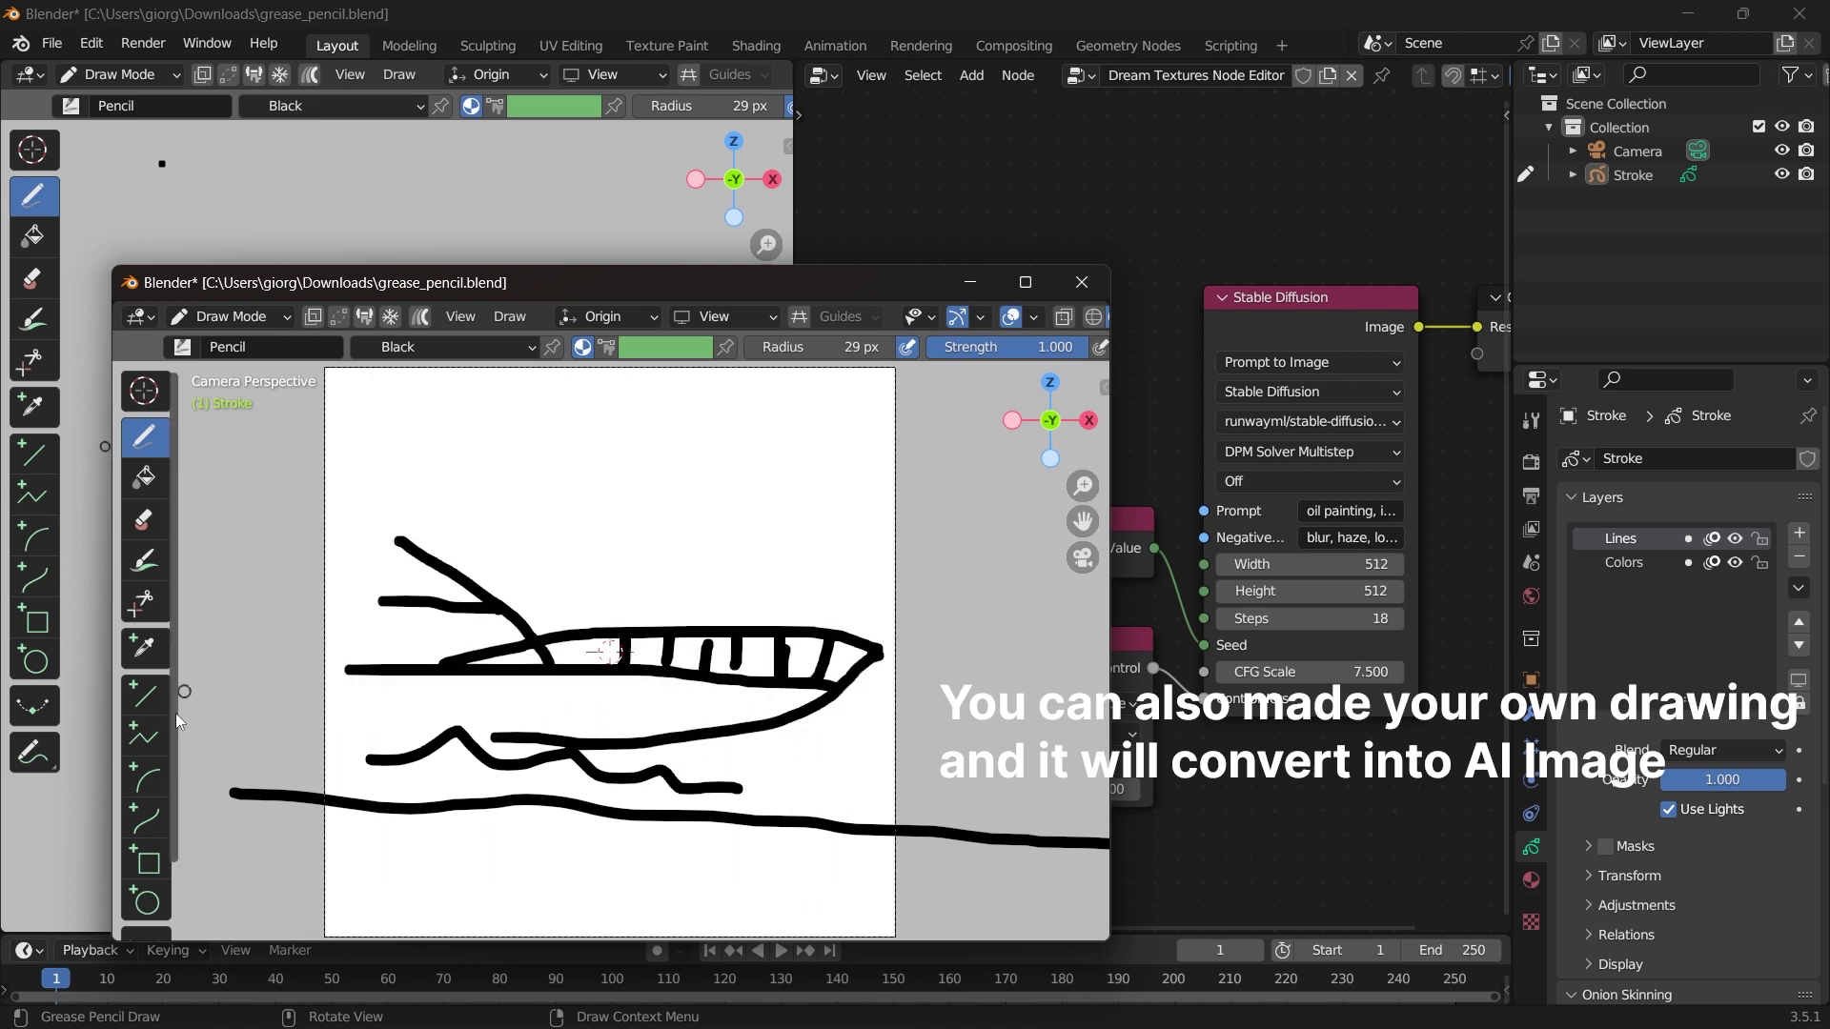
# Add the yacht's stern, cabin and roof, plus a wake and waves below
pyautogui.scroll(-1, 294, 755)
pyautogui.moveTo(288, 720); pyautogui.dragTo(426, 721)
pyautogui.moveTo(221, 654)
pyautogui.mouseDown()
pyautogui.moveTo(305, 725)
pyautogui.moveTo(433, 685)
pyautogui.moveTo(450, 658)
pyautogui.mouseUp()
pyautogui.moveTo(324, 671); pyautogui.dragTo(490, 678)
pyautogui.moveTo(314, 562)
pyautogui.mouseDown()
pyautogui.moveTo(442, 576)
pyautogui.moveTo(344, 624)
pyautogui.mouseUp()
pyautogui.moveTo(681, 748); pyautogui.dragTo(836, 753)
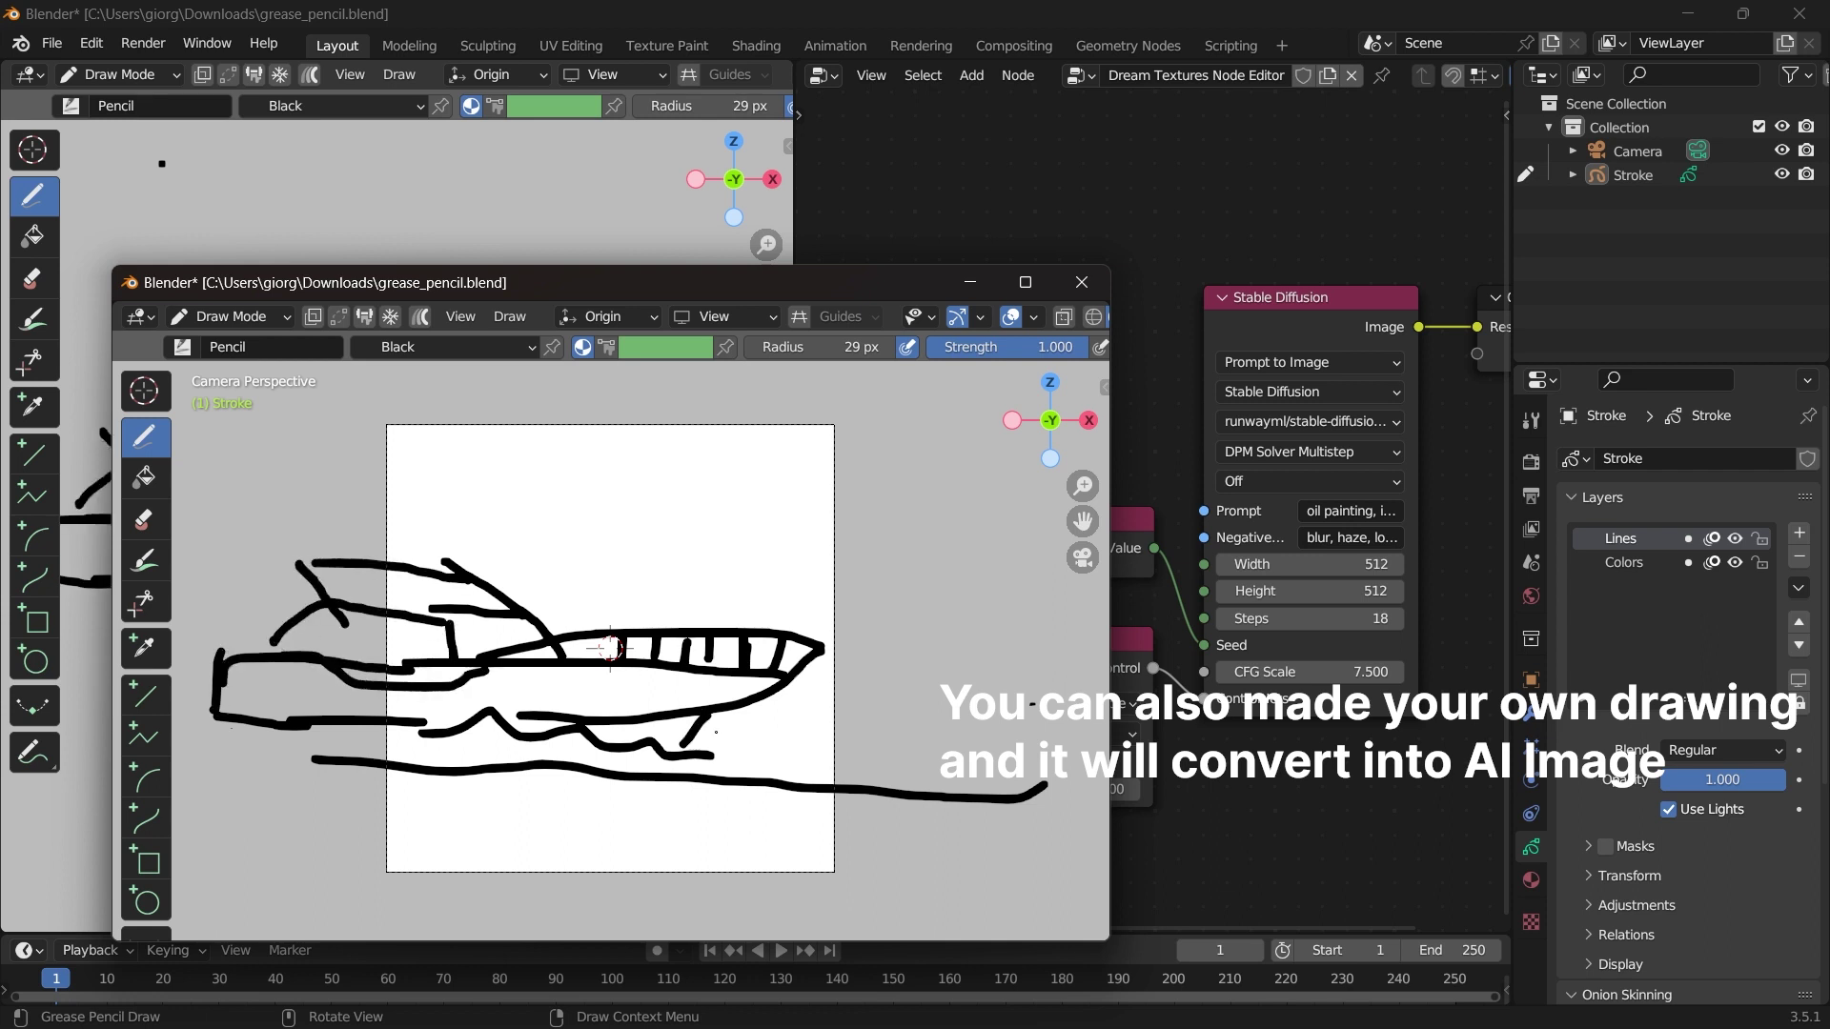
pyautogui.moveTo(431, 843); pyautogui.dragTo(567, 801)
pyautogui.moveTo(644, 805); pyautogui.dragTo(848, 820)
# Set the prompt to 'yacht around the sea' and render the yacht sketch with F12
pyautogui.click(1351, 511)
pyautogui.write('yacht around the sea')
pyautogui.press('Return')
pyautogui.press('F12')
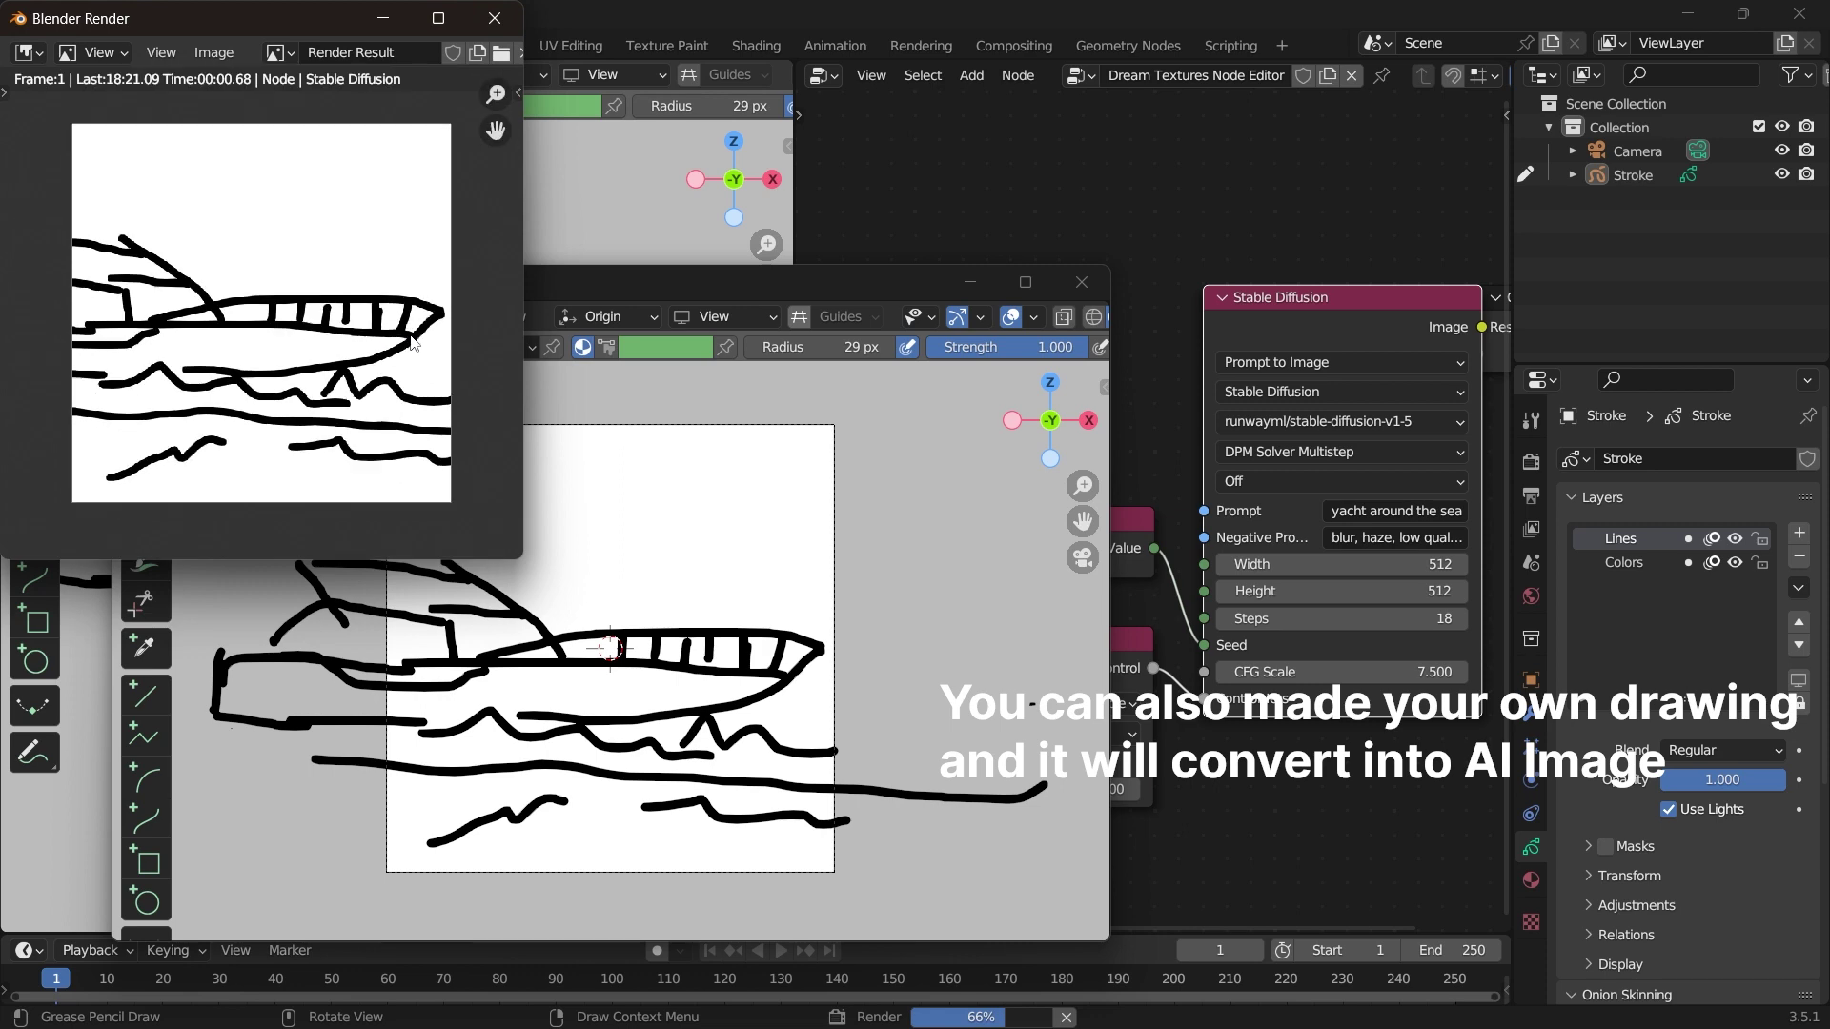